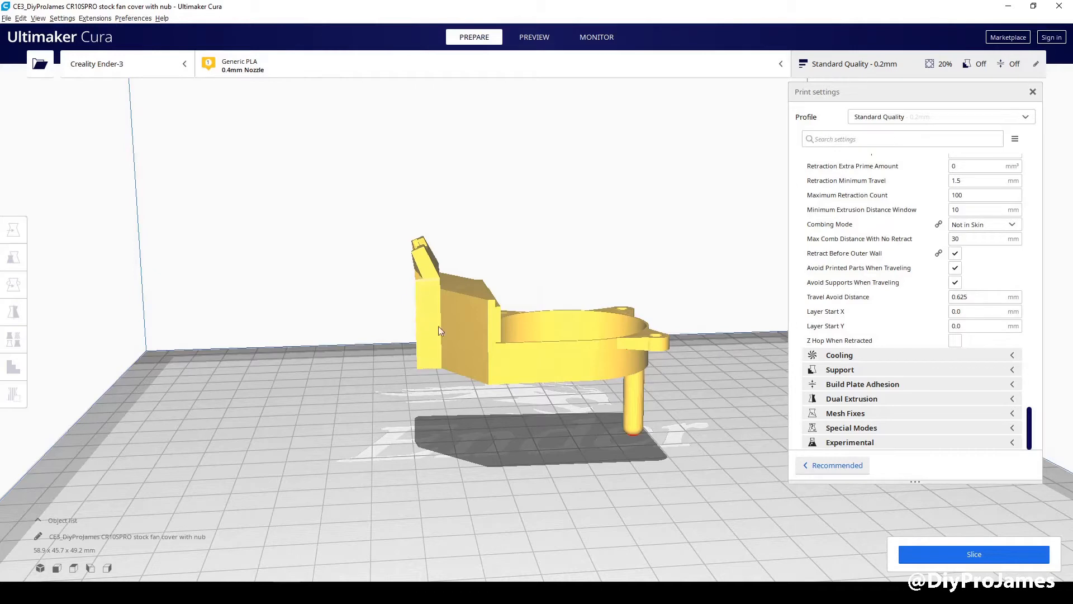
Generate supports for the fan cover with placement set to Everywhere, and slice the model
{"action": "right_click_drag", "start_coordinate": [550, 415], "coordinate": [413, 294]}
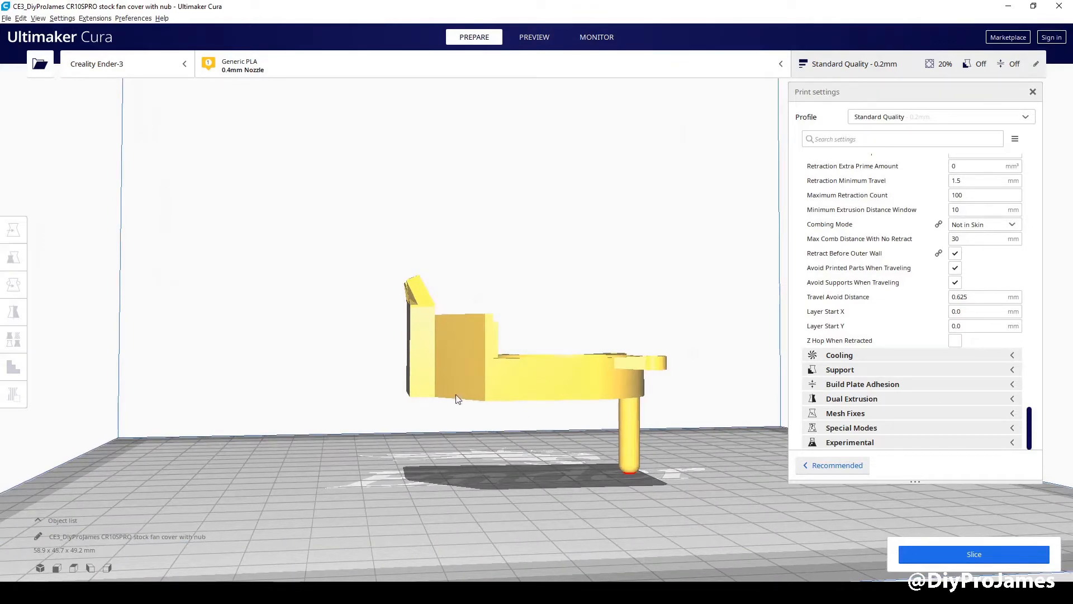
{"action": "right_click_drag", "start_coordinate": [582, 482], "coordinate": [442, 458]}
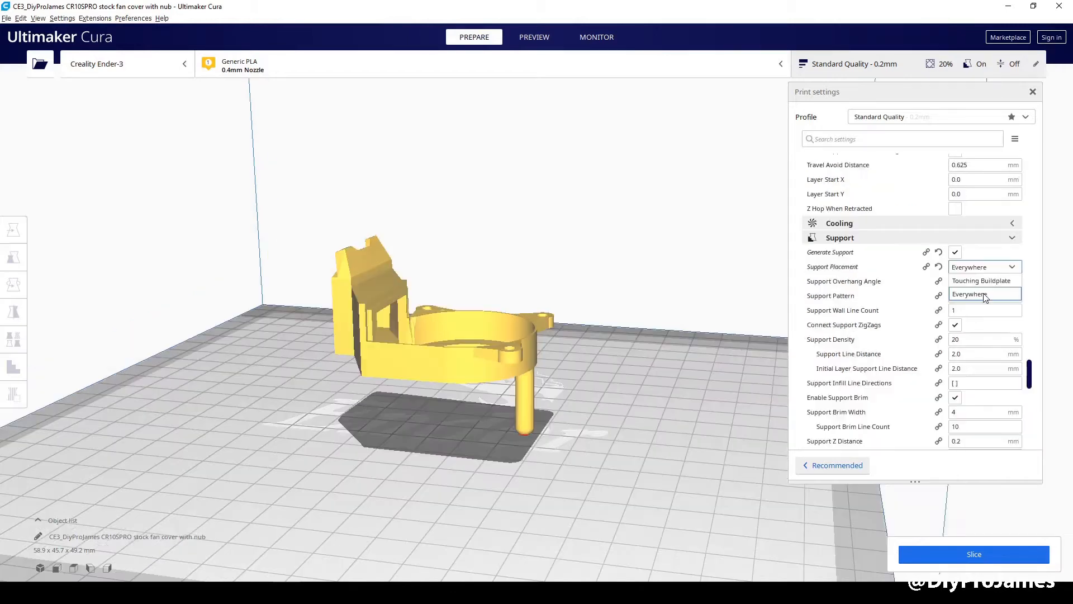
{"action": "left_click", "coordinate": [975, 296]}
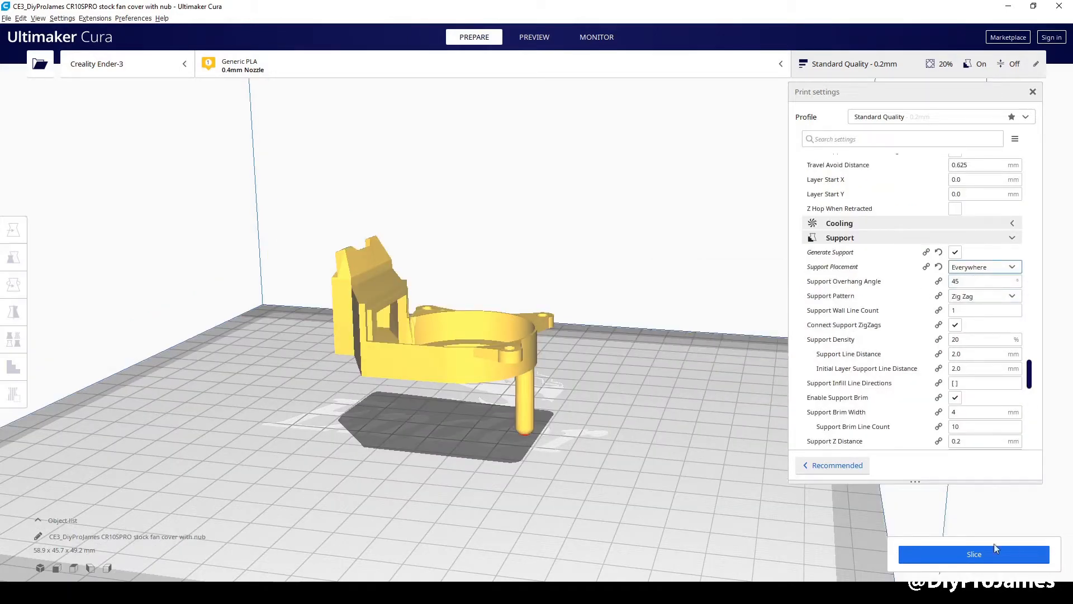
{"action": "left_click", "coordinate": [978, 549]}
Examine the sliced supports layer by layer between layers 150 and 201, with the line type color legend shown
{"action": "right_click_drag", "start_coordinate": [468, 368], "coordinate": [422, 363]}
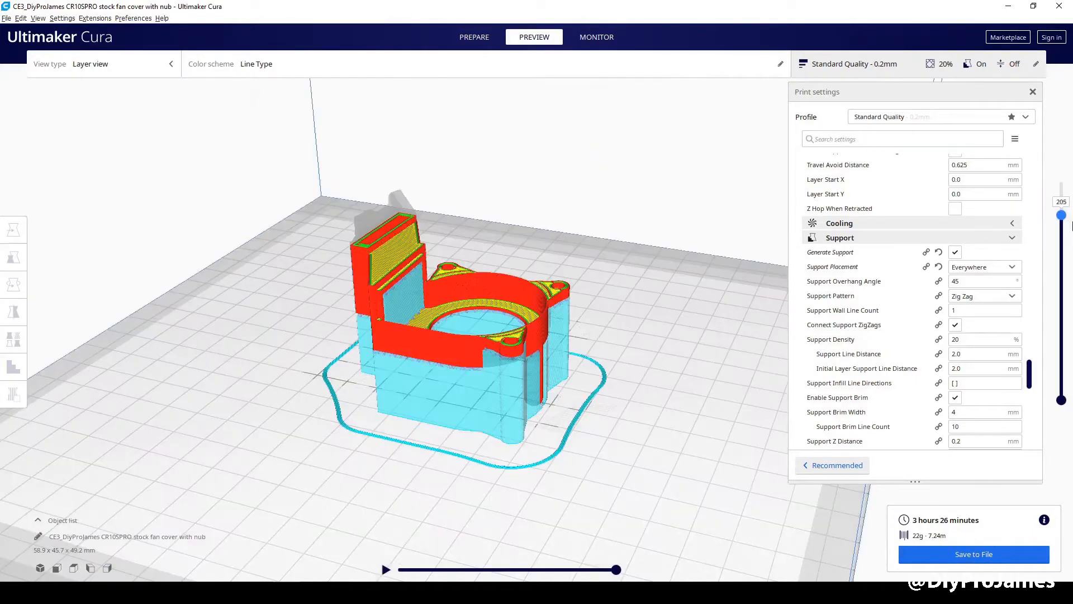
{"action": "key", "text": "Down"}
{"action": "key", "text": "Down"}
{"action": "key", "text": "Down"}
{"action": "key", "text": "Down"}
{"action": "key", "text": "Down"}
{"action": "key", "text": "Down"}
{"action": "key", "text": "Down"}
{"action": "key", "text": "Down"}
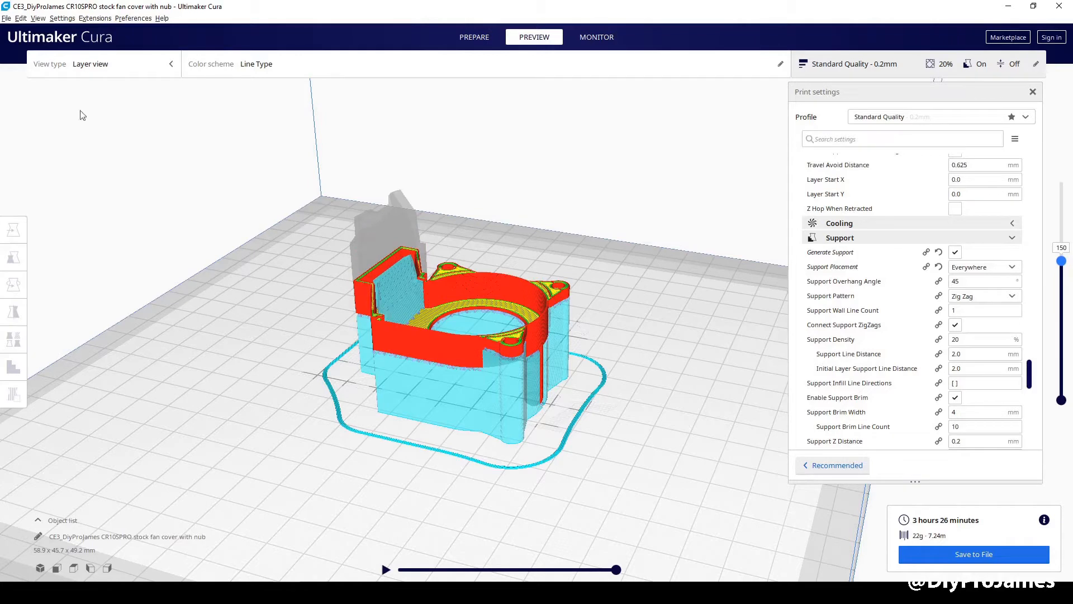
{"action": "left_click", "coordinate": [222, 70]}
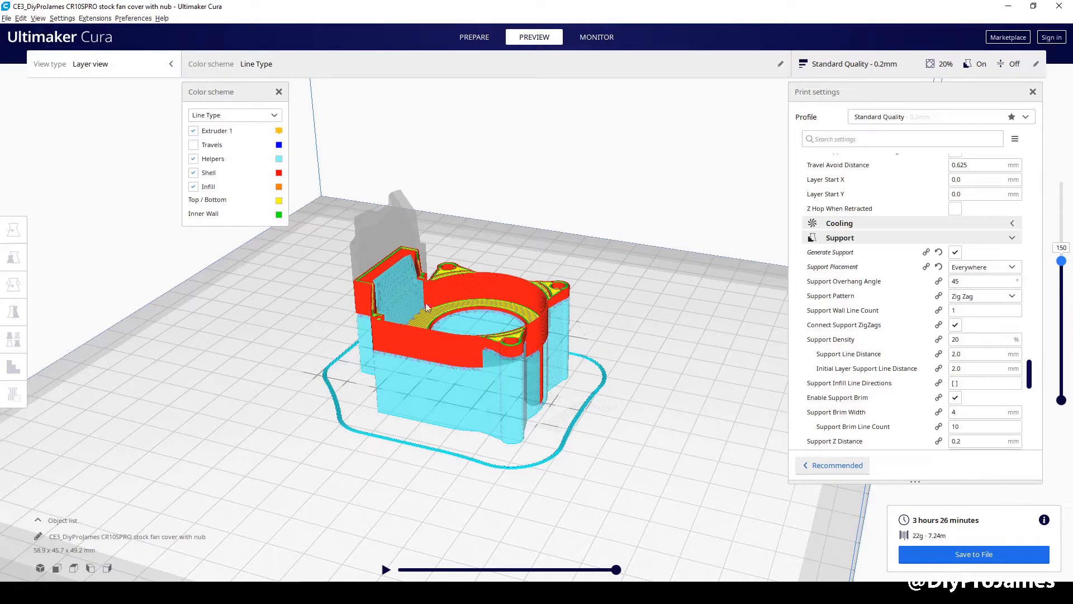
{"action": "left_click_drag", "start_coordinate": [1064, 271], "coordinate": [1061, 219]}
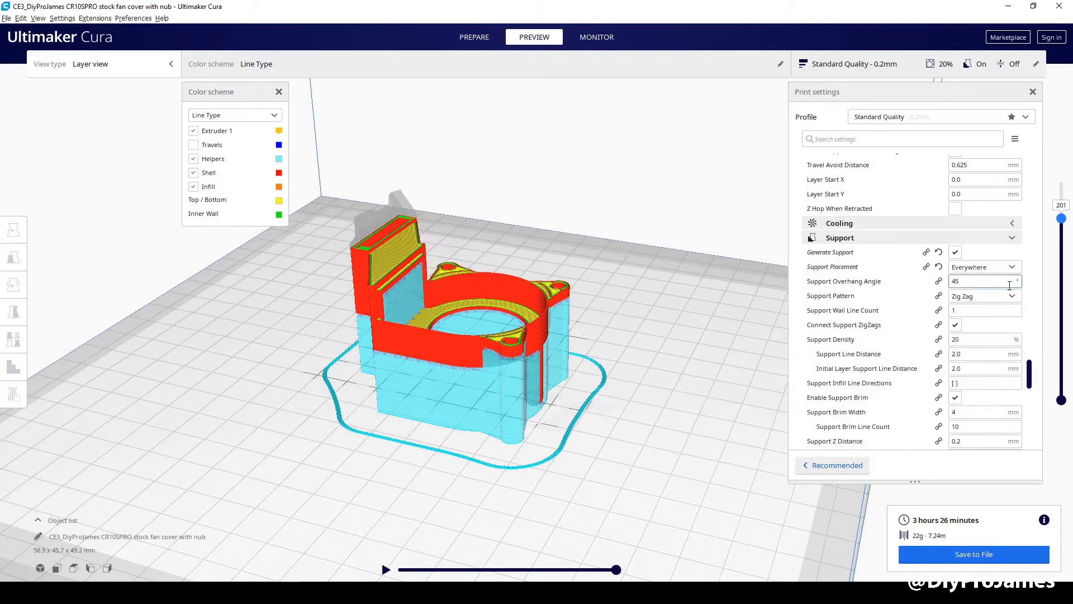
Set the support placement to Touching Buildplate and slice the model again
{"action": "left_click", "coordinate": [1011, 267]}
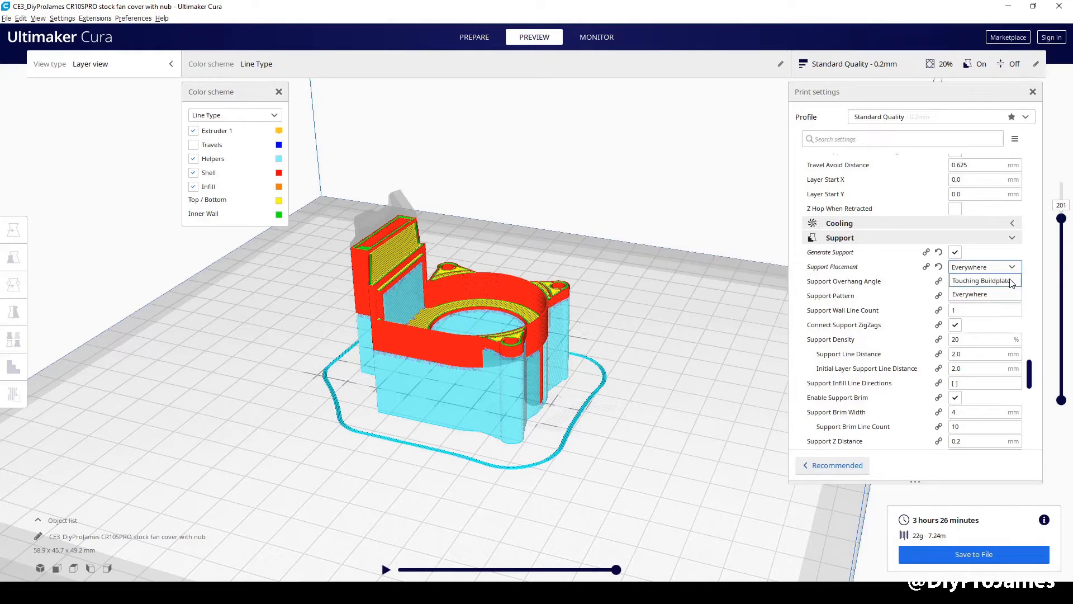
{"action": "left_click", "coordinate": [1011, 282]}
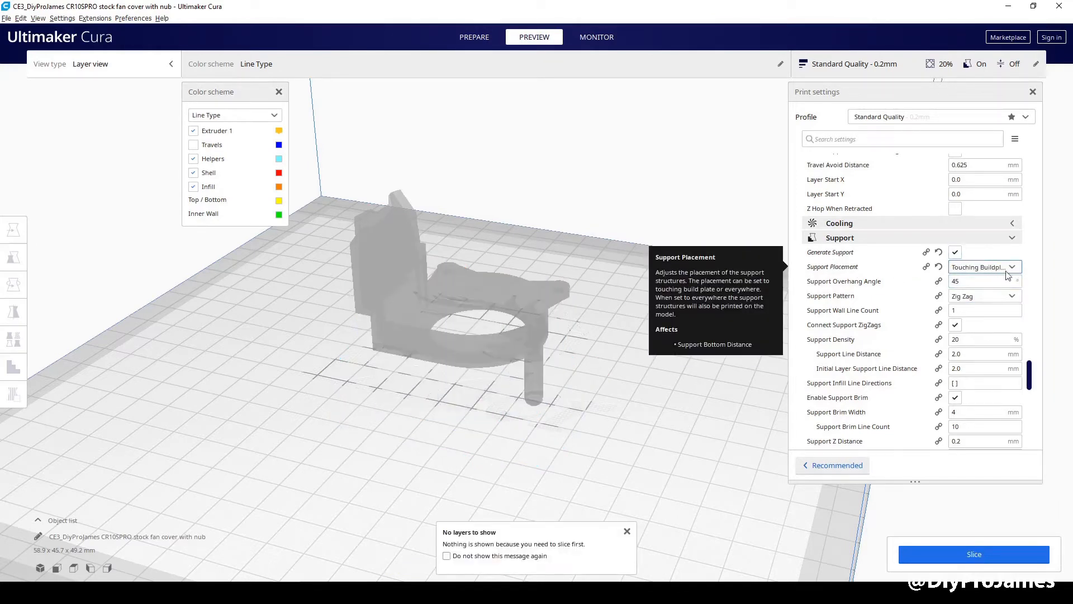
{"action": "left_click", "coordinate": [974, 554]}
Examine the buildplate-only supports around the fan cover from above and from the side, including the duct opening
{"action": "right_click_drag", "start_coordinate": [597, 408], "coordinate": [556, 389]}
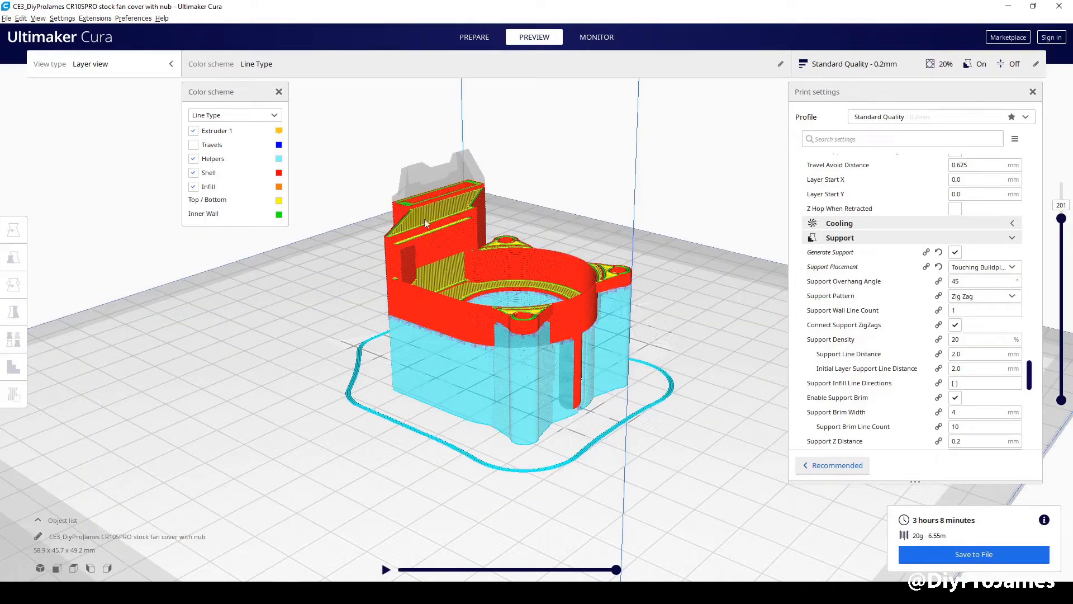
{"action": "right_click_drag", "start_coordinate": [452, 273], "coordinate": [408, 181]}
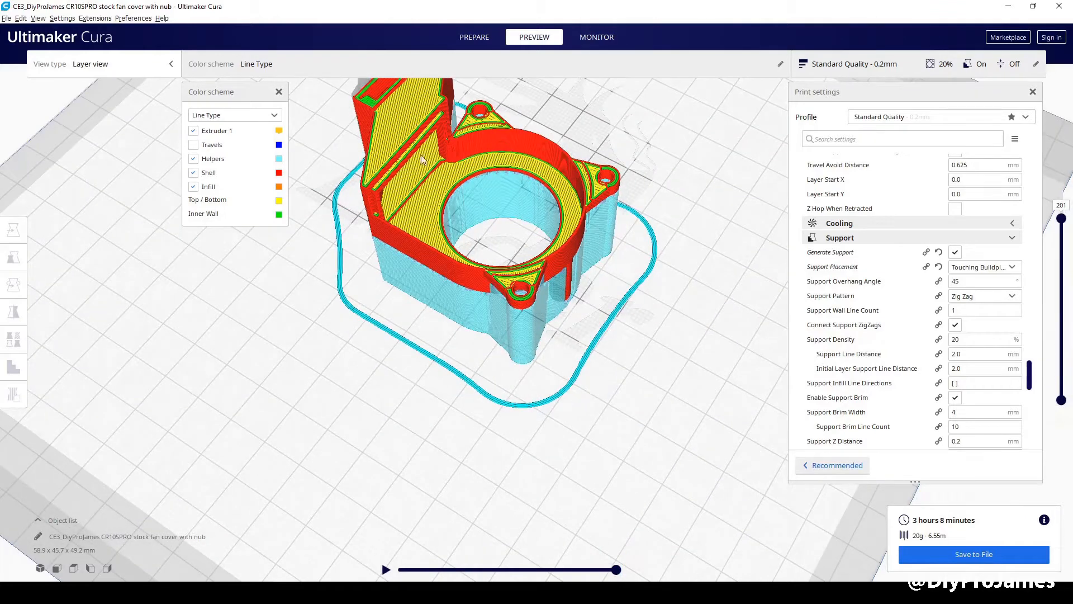
{"action": "right_click_drag", "start_coordinate": [487, 236], "coordinate": [453, 366]}
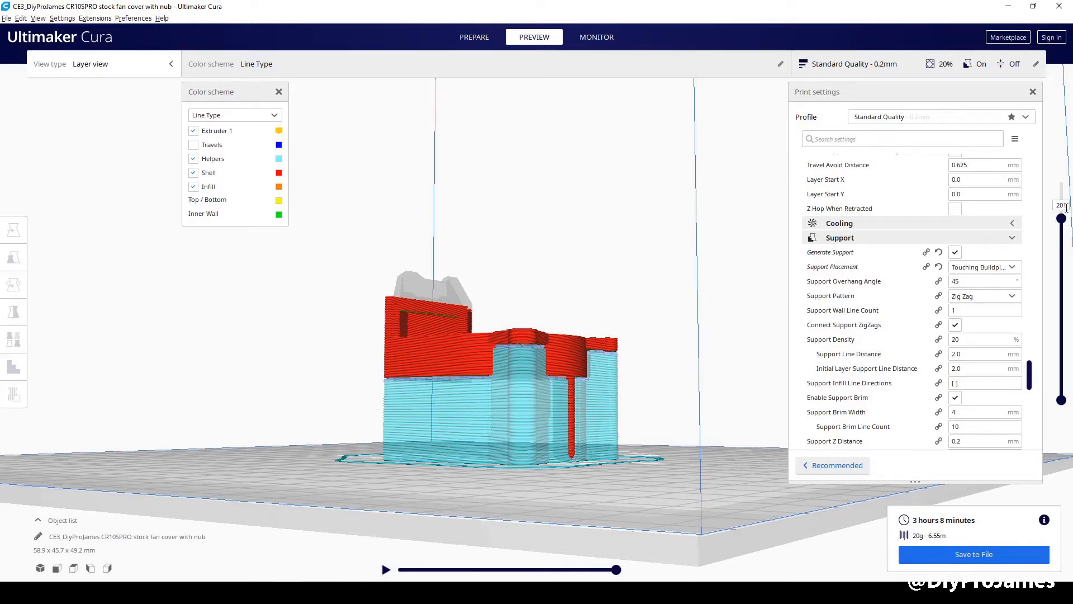
{"action": "left_click_drag", "start_coordinate": [1066, 222], "coordinate": [1071, 336]}
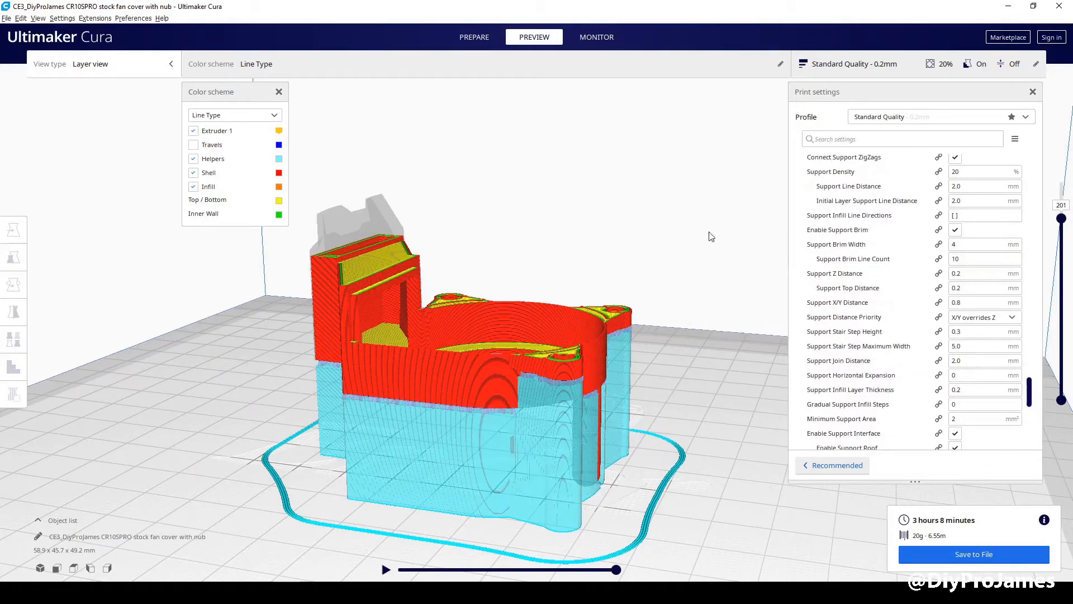
{"action": "scroll", "coordinate": [741, 236], "scroll_direction": "down", "scroll_amount": 1}
{"action": "right_click_drag", "start_coordinate": [578, 262], "coordinate": [585, 301]}
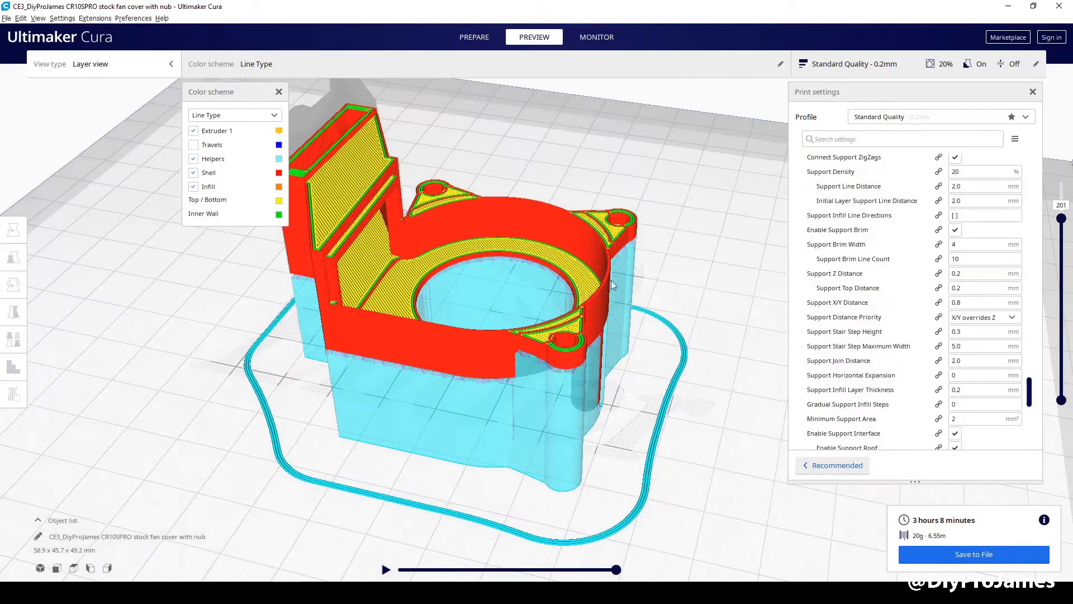
{"action": "scroll", "coordinate": [612, 280], "scroll_direction": "down", "scroll_amount": 2}
{"action": "scroll", "coordinate": [970, 203], "scroll_direction": "up", "scroll_amount": 3}
Replace the standard generated supports with the experimental Tree Support and slice the model again
{"action": "scroll", "coordinate": [971, 184], "scroll_direction": "up", "scroll_amount": 3}
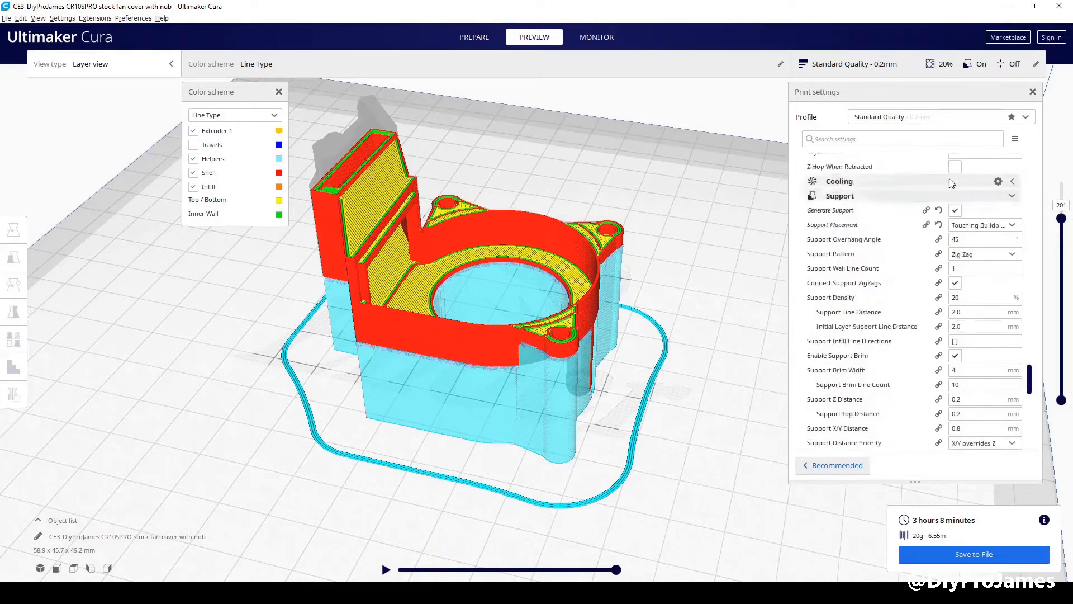
{"action": "left_click", "coordinate": [955, 253]}
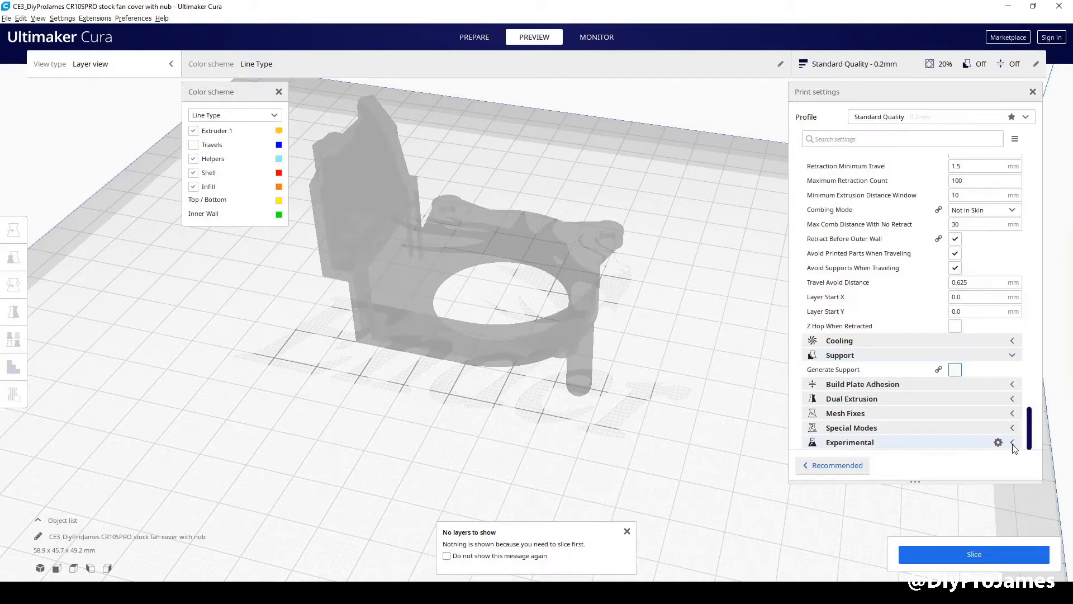
{"action": "left_click", "coordinate": [995, 442]}
{"action": "scroll", "coordinate": [961, 414], "scroll_direction": "down", "scroll_amount": 3}
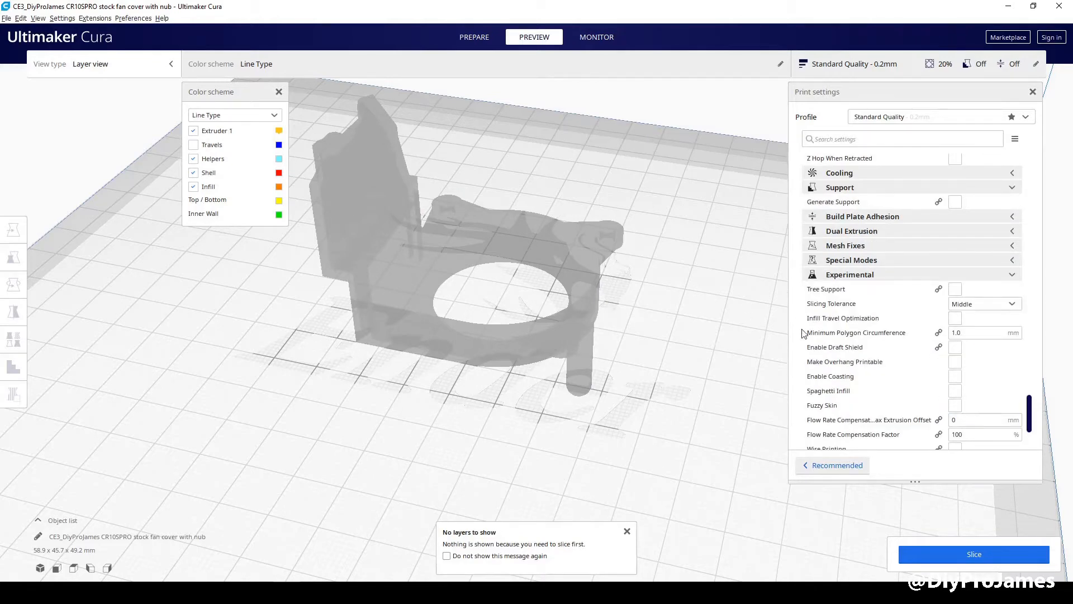
{"action": "scroll", "coordinate": [803, 334], "scroll_direction": "down", "scroll_amount": 2}
{"action": "scroll", "coordinate": [650, 329], "scroll_direction": "up", "scroll_amount": 2}
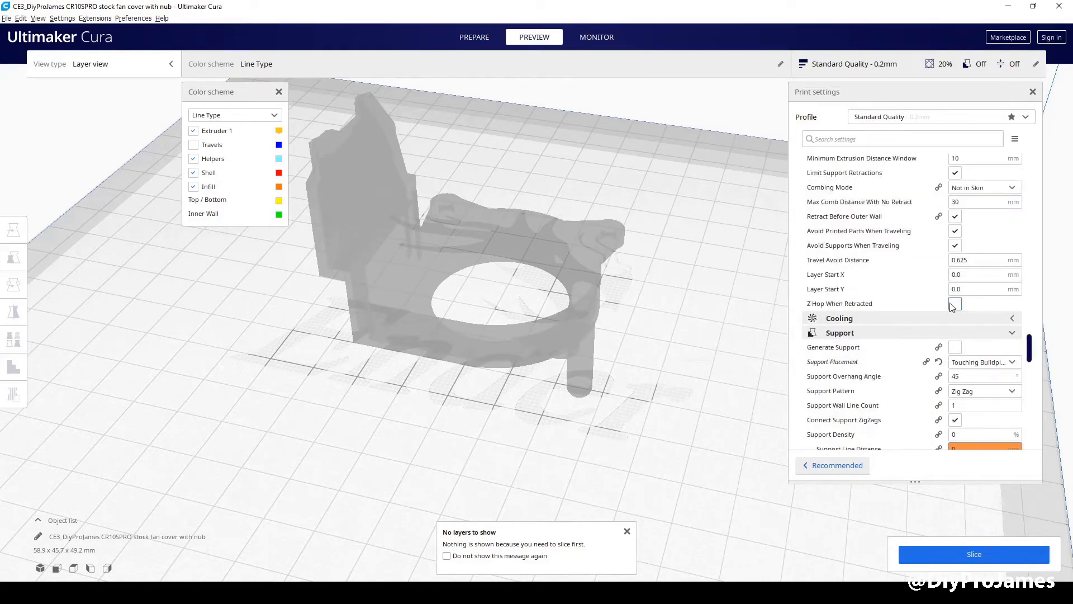
{"action": "left_click", "coordinate": [974, 554]}
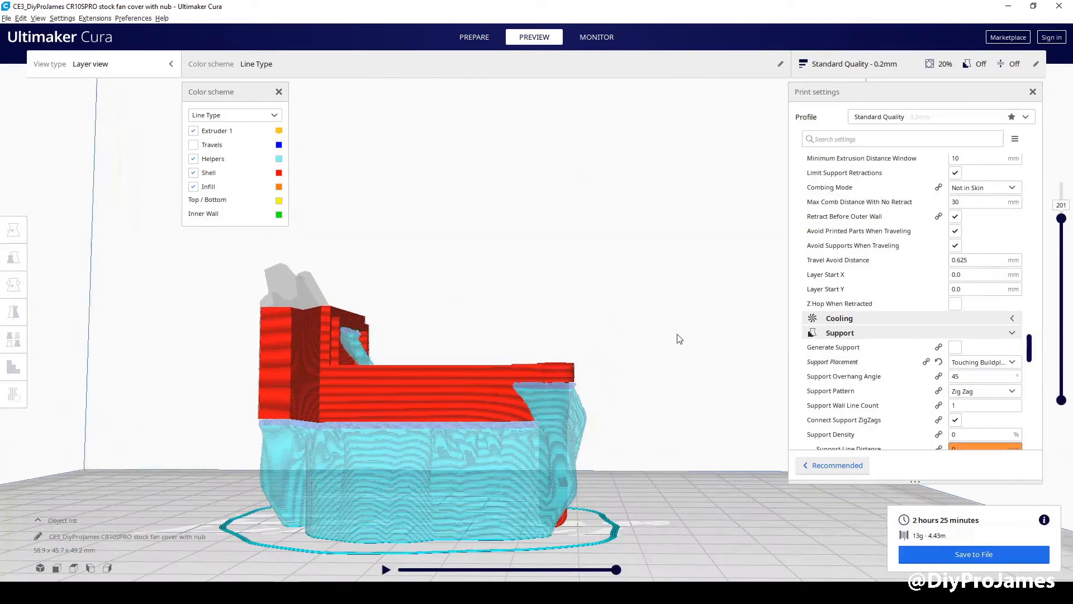
Examine the tree supports under and around the fan cover, including their footprint seen from beneath the build plate
{"action": "scroll", "coordinate": [676, 338], "scroll_direction": "up", "scroll_amount": 3}
{"action": "right_click_drag", "start_coordinate": [630, 451], "coordinate": [582, 405]}
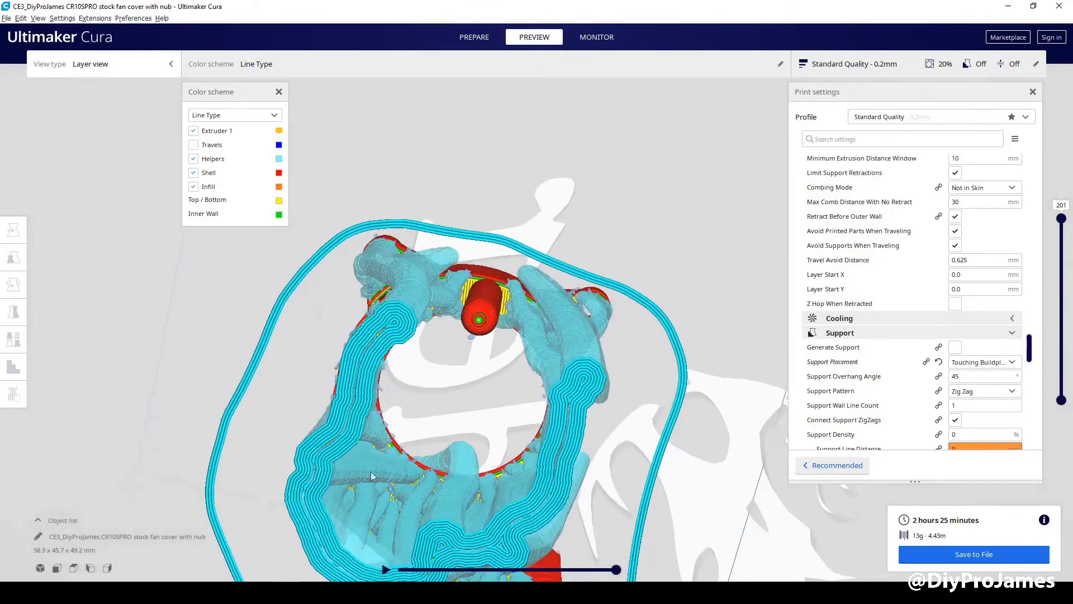
{"action": "right_click_drag", "start_coordinate": [436, 529], "coordinate": [349, 358]}
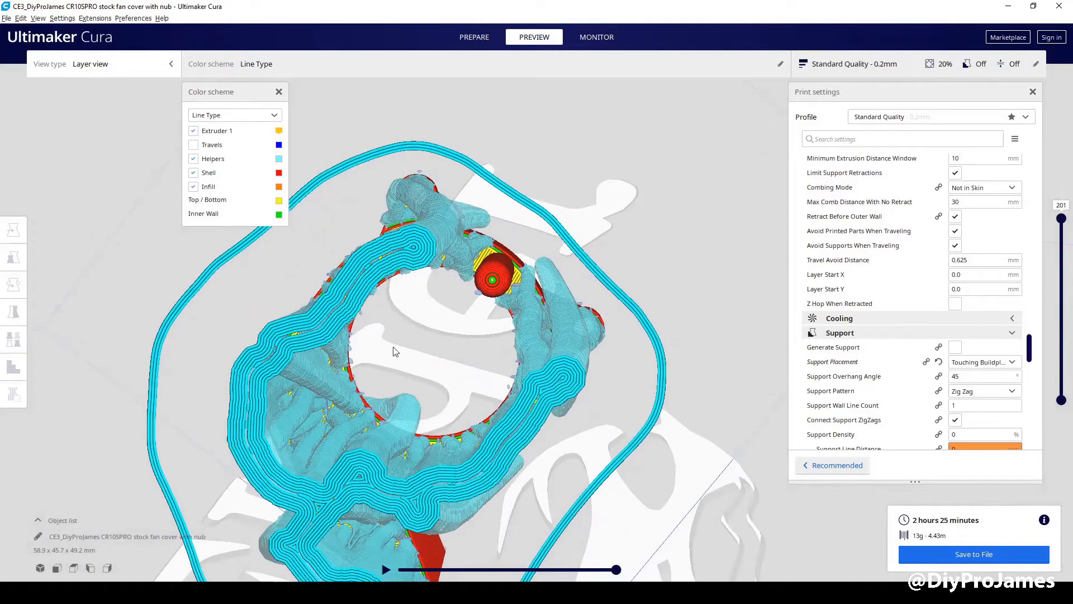
{"action": "right_click_drag", "start_coordinate": [334, 492], "coordinate": [239, 389]}
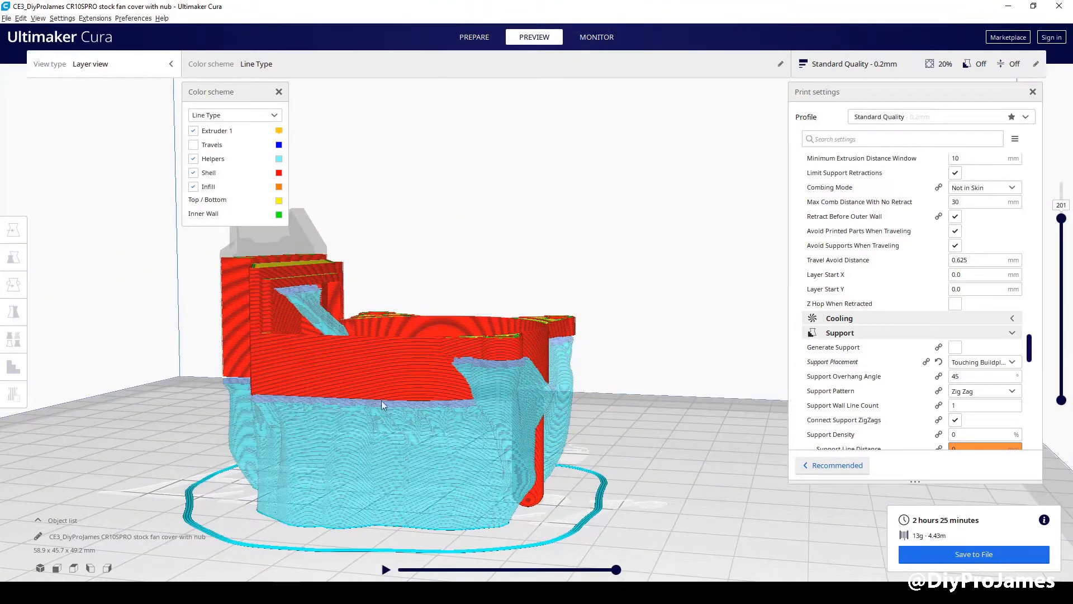
{"action": "right_click_drag", "start_coordinate": [454, 417], "coordinate": [369, 489]}
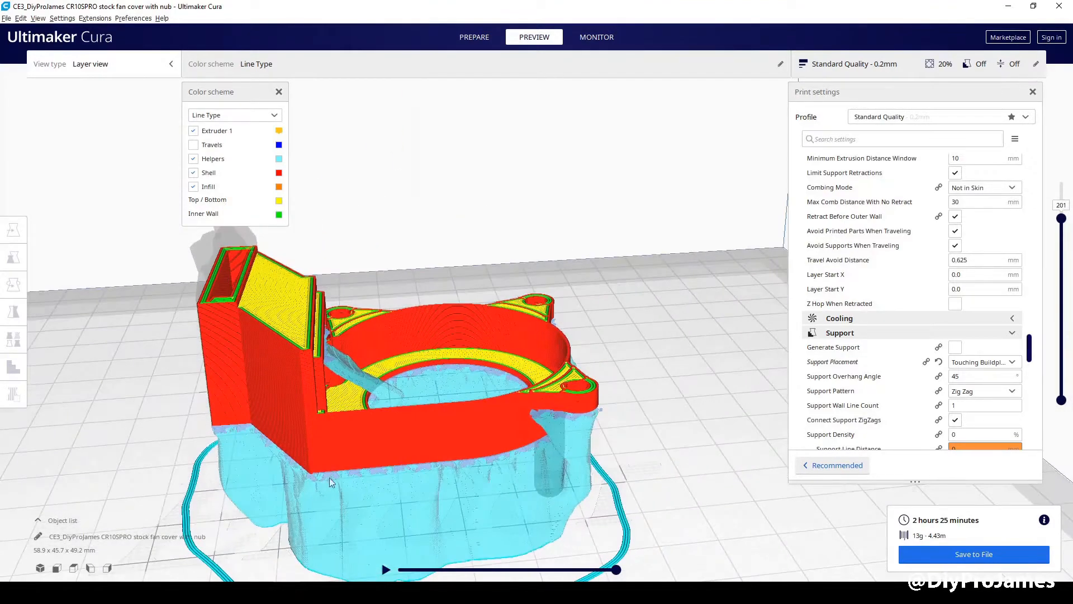
{"action": "right_click_drag", "start_coordinate": [440, 479], "coordinate": [421, 439]}
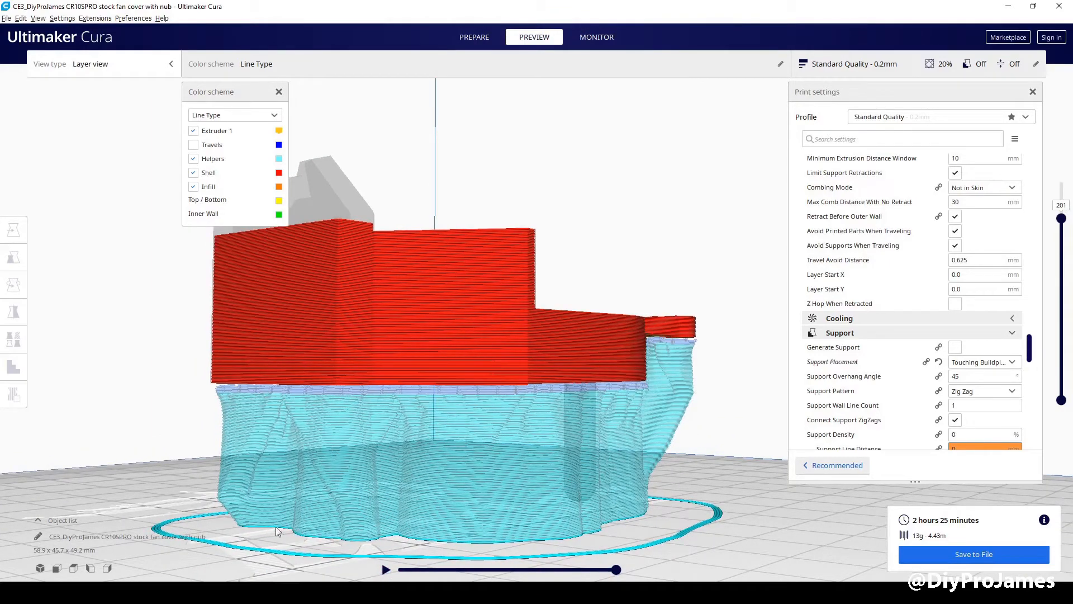
{"action": "right_click_drag", "start_coordinate": [321, 472], "coordinate": [347, 347]}
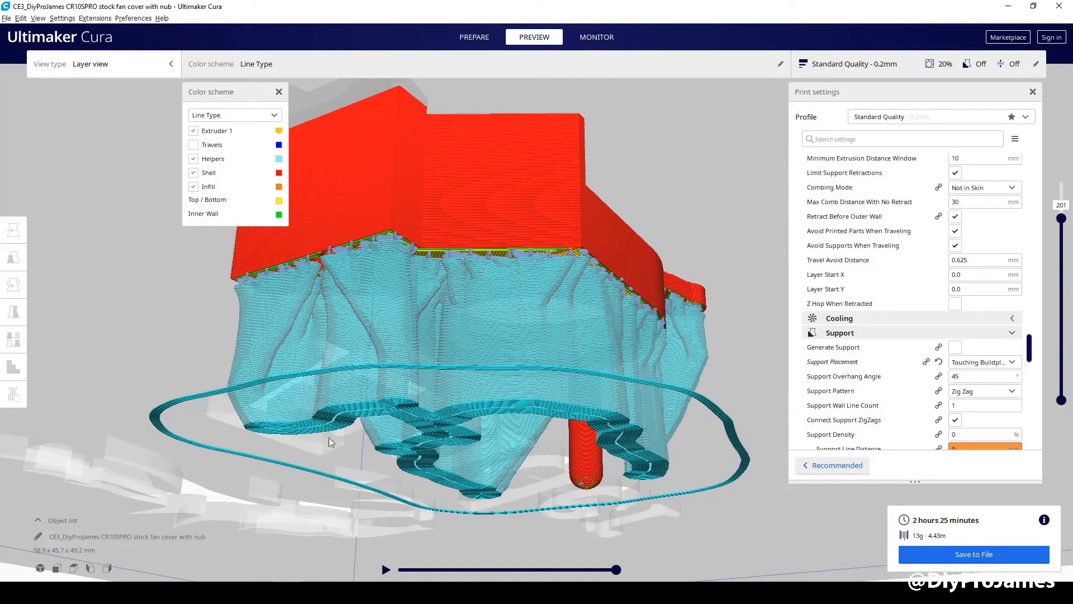
{"action": "right_click_drag", "start_coordinate": [477, 368], "coordinate": [324, 406]}
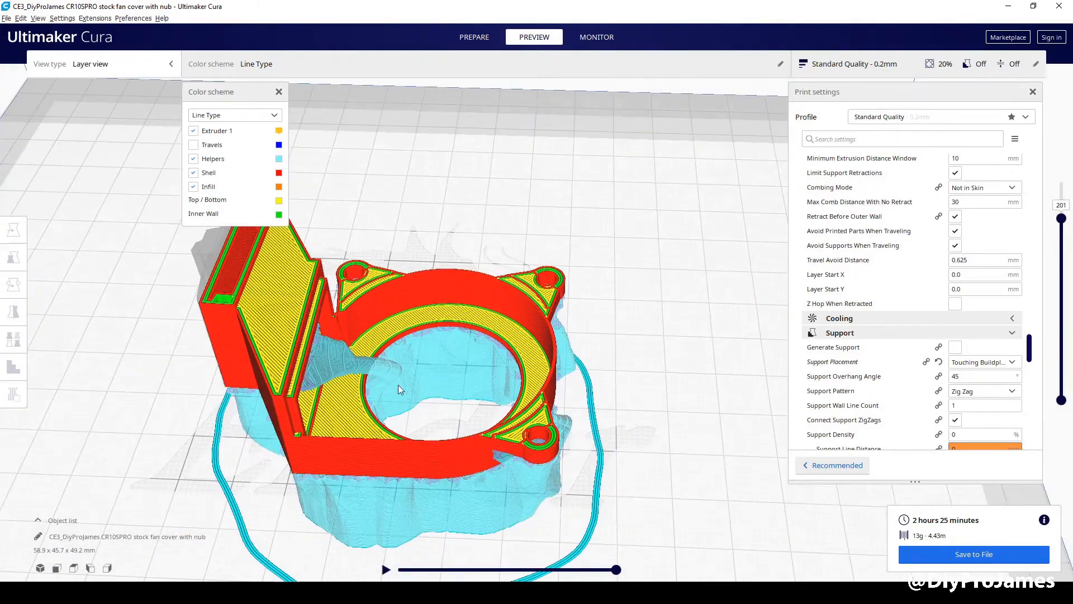
Inspect up close the tree support branch that reaches into the duct opening through the fan hole
{"action": "scroll", "coordinate": [320, 407], "scroll_direction": "up", "scroll_amount": 5}
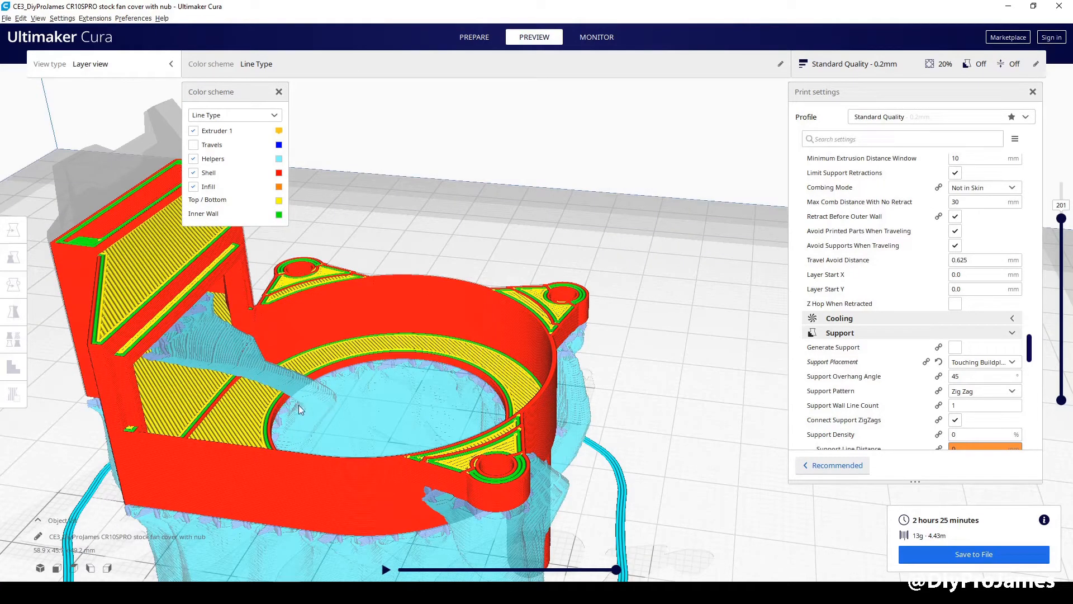
{"action": "right_click_drag", "start_coordinate": [295, 394], "coordinate": [328, 361]}
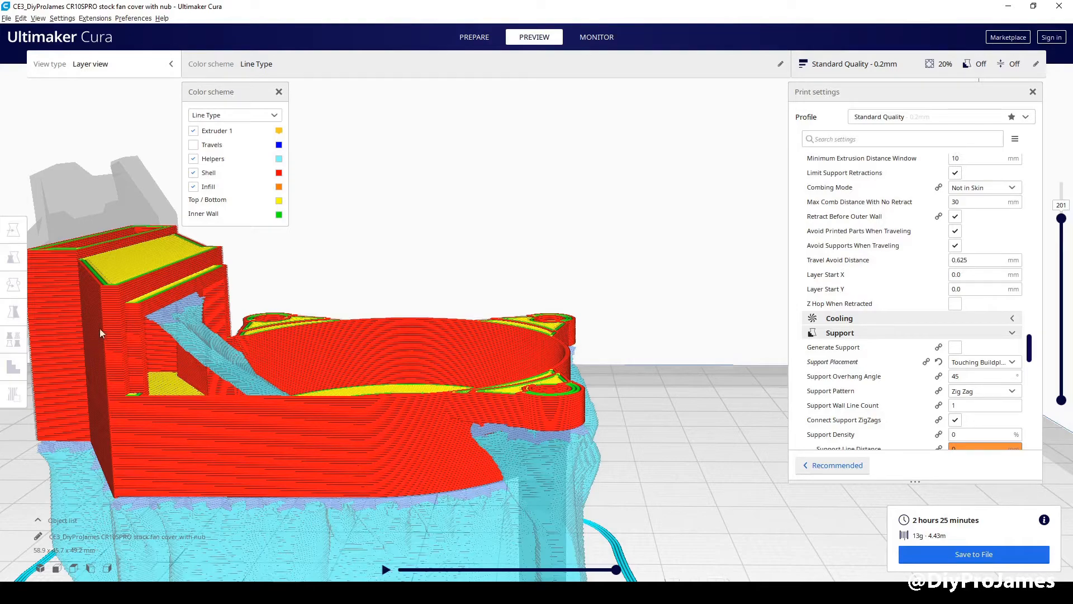
{"action": "right_click_drag", "start_coordinate": [199, 280], "coordinate": [243, 344]}
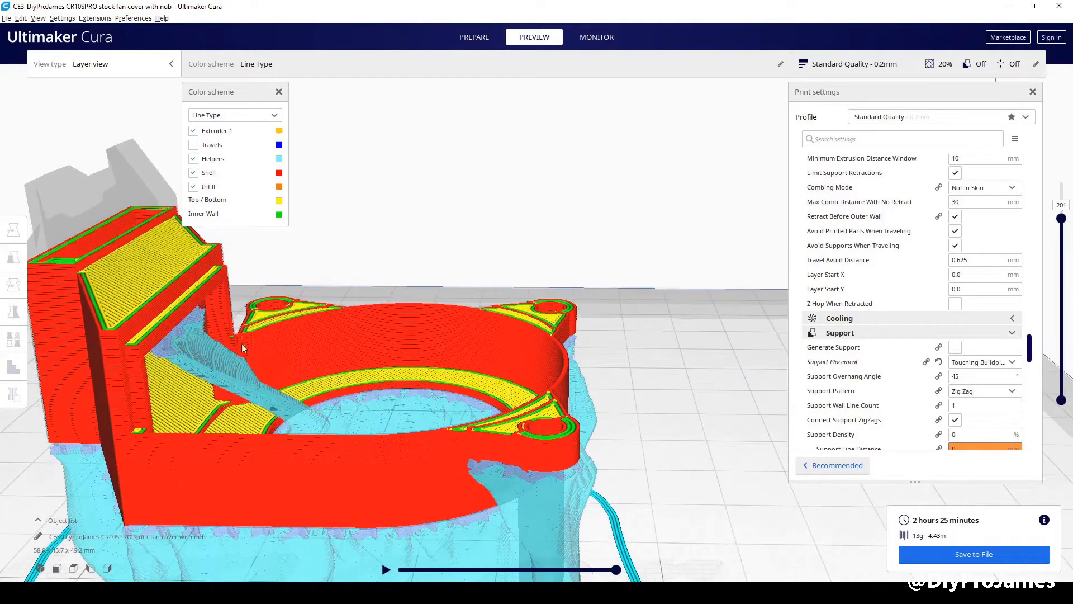
{"action": "right_click_drag", "start_coordinate": [313, 412], "coordinate": [223, 375]}
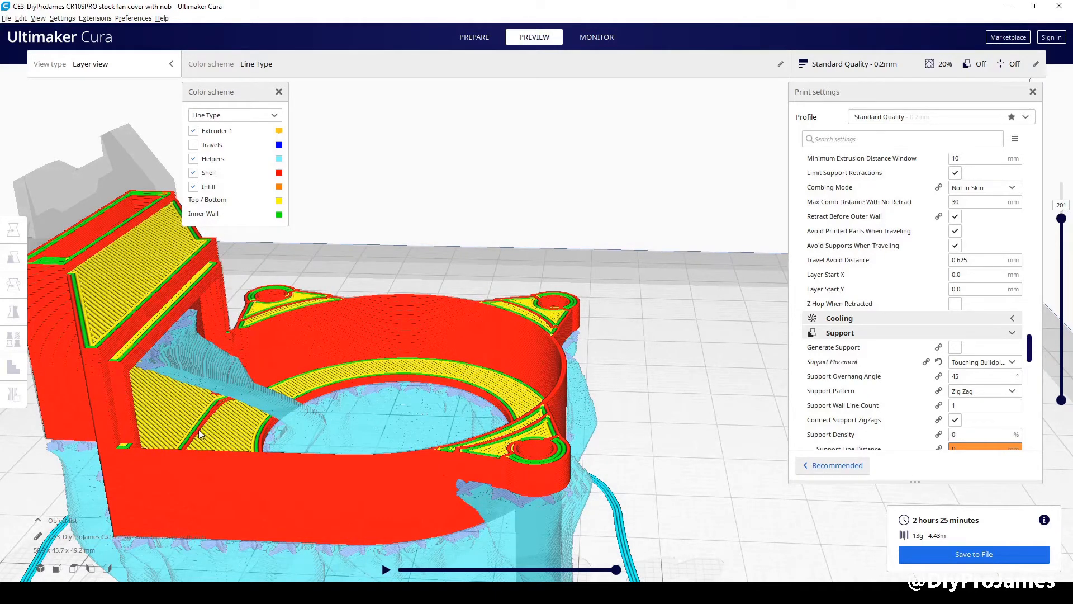
{"action": "right_click_drag", "start_coordinate": [199, 428], "coordinate": [207, 519]}
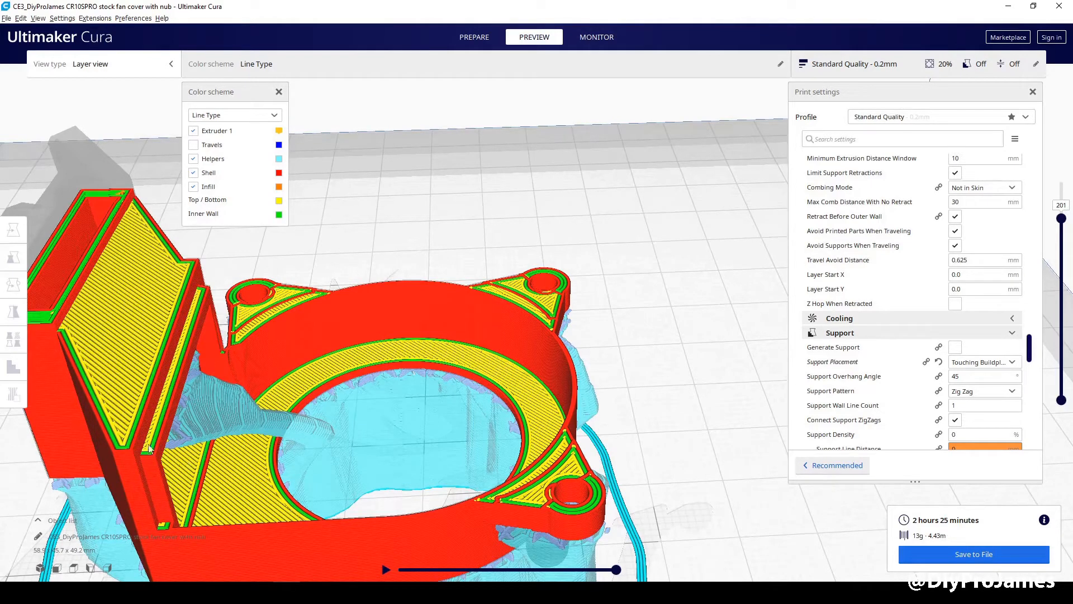
{"action": "right_click_drag", "start_coordinate": [255, 501], "coordinate": [283, 421]}
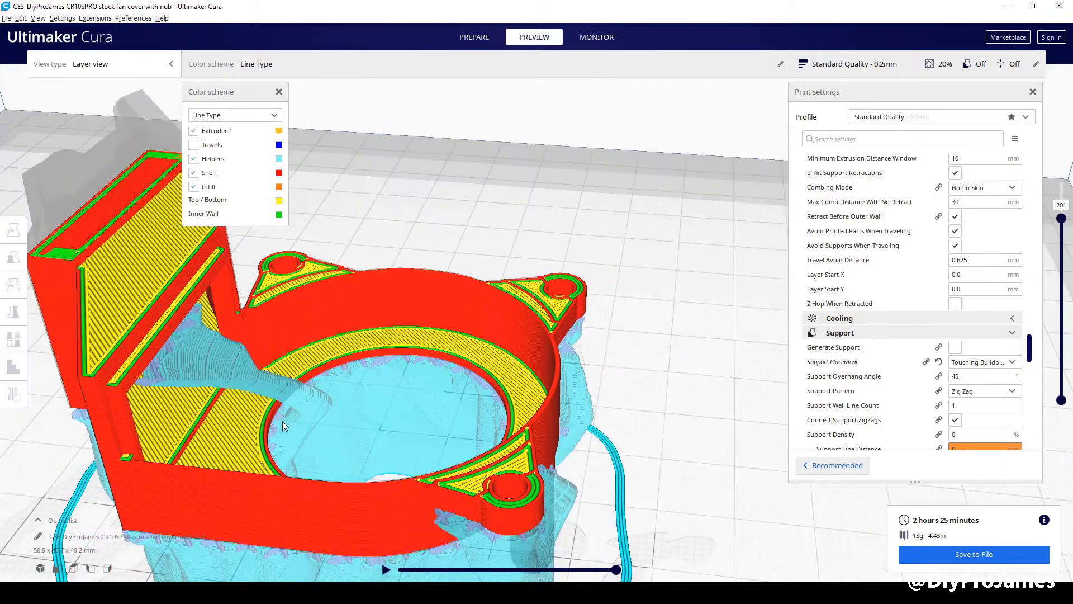
Check the Tree Support settings, and examine the supports around the nub and inside the duct opening
{"action": "scroll", "coordinate": [283, 421], "scroll_direction": "down", "scroll_amount": 1}
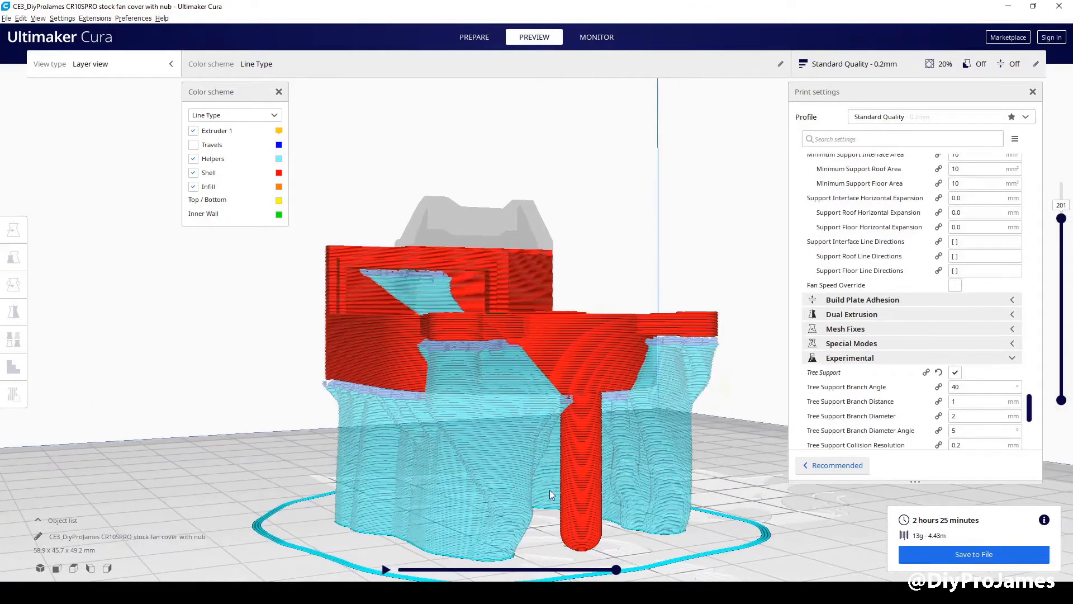
{"action": "right_click_drag", "start_coordinate": [549, 490], "coordinate": [525, 390]}
{"action": "right_click_drag", "start_coordinate": [541, 483], "coordinate": [655, 420]}
{"action": "scroll", "coordinate": [535, 381], "scroll_direction": "up", "scroll_amount": 1}
{"action": "right_click_drag", "start_coordinate": [453, 402], "coordinate": [473, 386]}
{"action": "right_click_drag", "start_coordinate": [340, 315], "coordinate": [300, 334]}
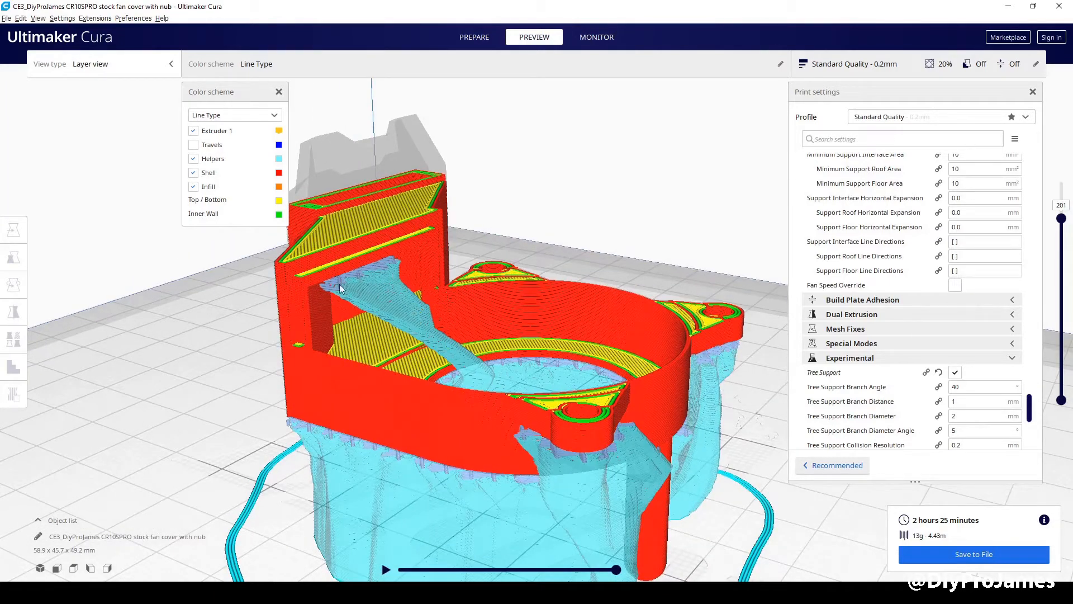
{"action": "right_click_drag", "start_coordinate": [352, 280], "coordinate": [425, 279]}
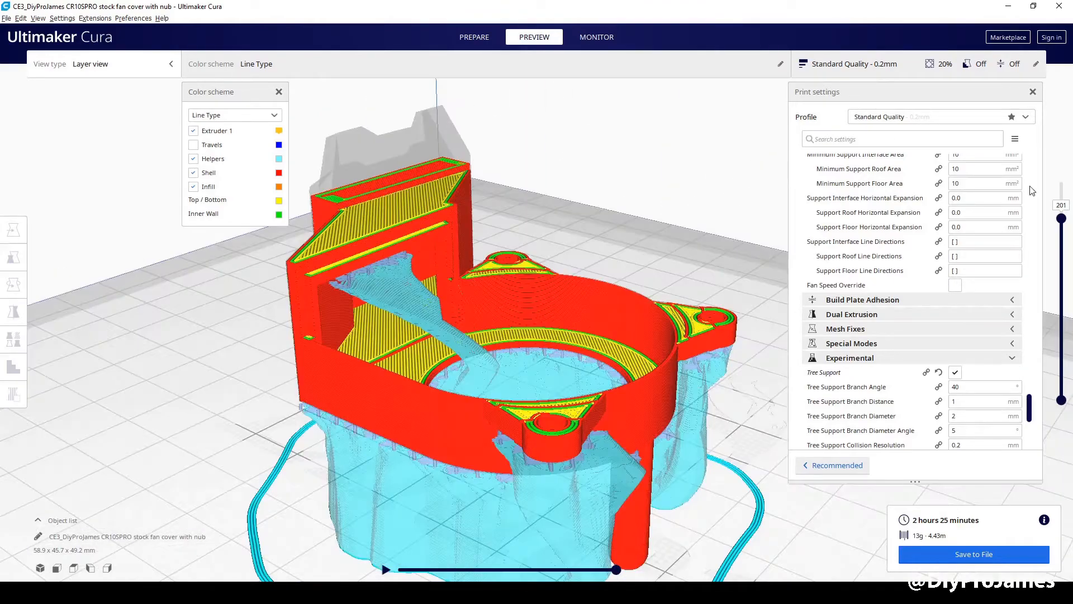
Turn off the experimental Tree Support option
{"action": "scroll", "coordinate": [939, 246], "scroll_direction": "up", "scroll_amount": 10}
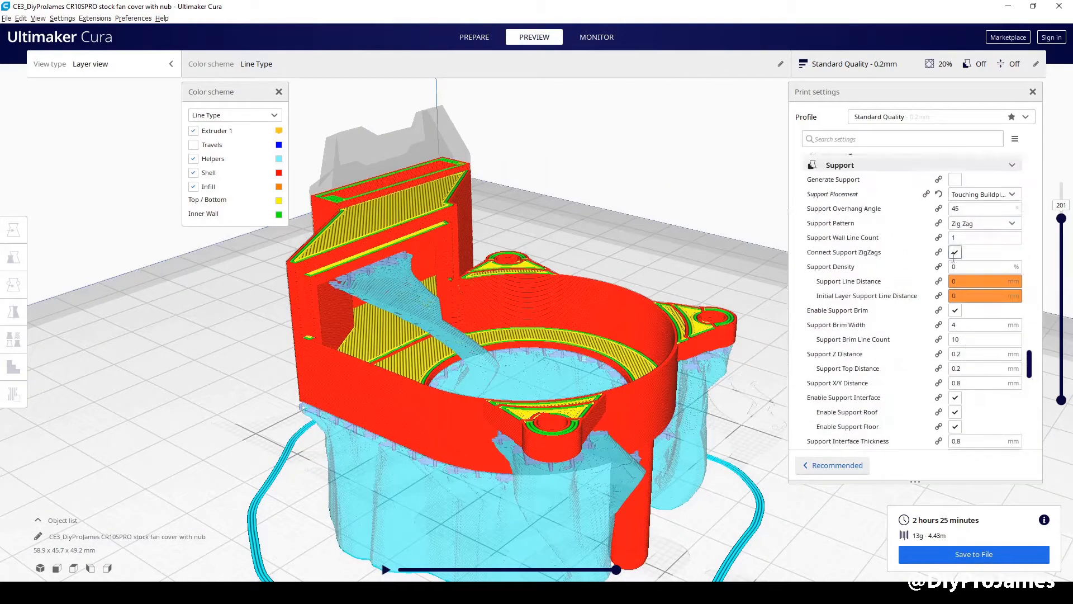
{"action": "scroll", "coordinate": [954, 259], "scroll_direction": "down", "scroll_amount": 15}
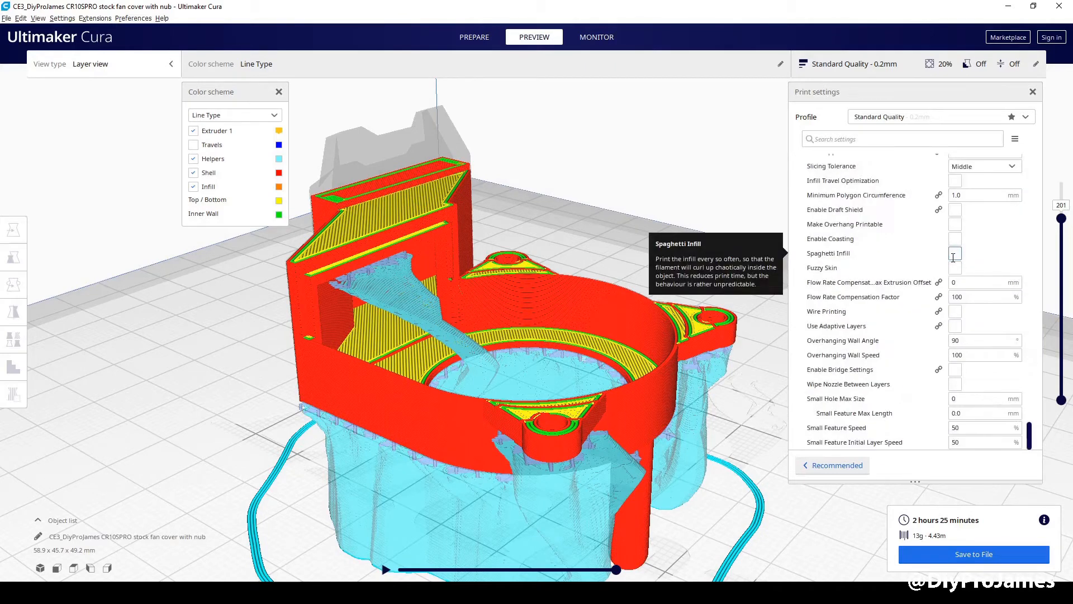
{"action": "scroll", "coordinate": [991, 366], "scroll_direction": "up", "scroll_amount": 5}
{"action": "left_click", "coordinate": [955, 290]}
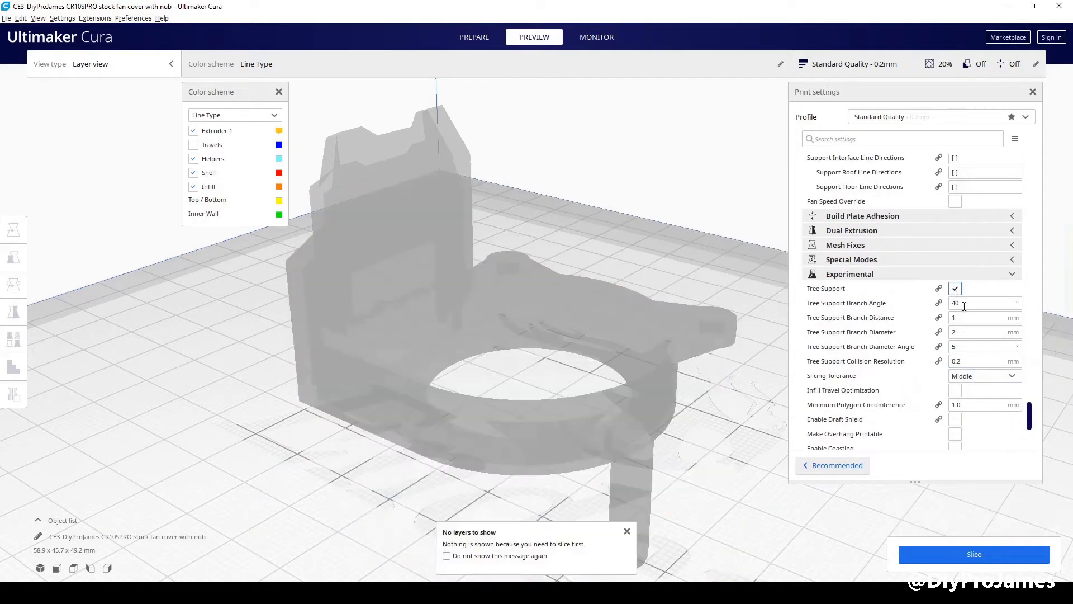
Turn Generate Support back on and slice the fan cover again
{"action": "scroll", "coordinate": [980, 293], "scroll_direction": "down", "scroll_amount": 1}
{"action": "scroll", "coordinate": [979, 285], "scroll_direction": "up", "scroll_amount": 10}
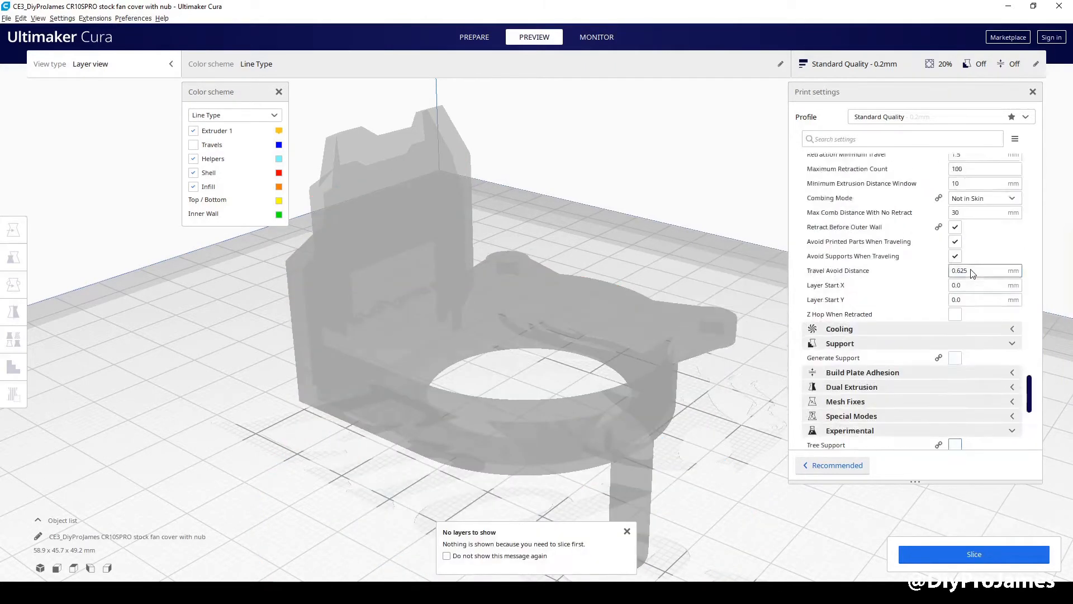
{"action": "scroll", "coordinate": [979, 277], "scroll_direction": "up", "scroll_amount": 8}
{"action": "scroll", "coordinate": [980, 275], "scroll_direction": "down", "scroll_amount": 7}
{"action": "scroll", "coordinate": [980, 275], "scroll_direction": "down", "scroll_amount": 8}
{"action": "left_click", "coordinate": [960, 363]}
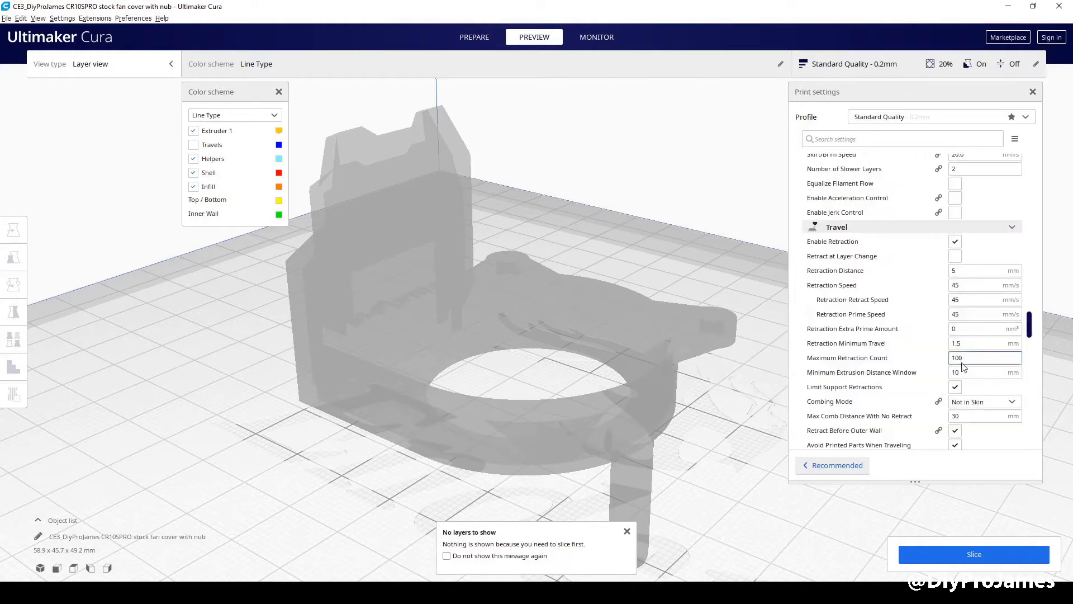
{"action": "left_click", "coordinate": [995, 567]}
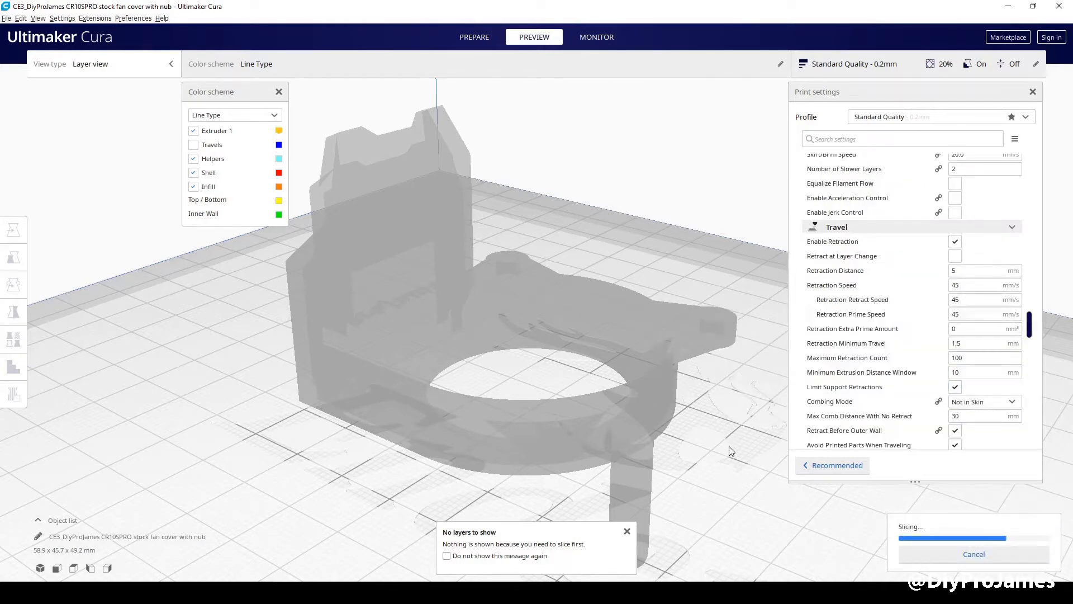
{"action": "right_click_drag", "start_coordinate": [730, 448], "coordinate": [541, 397]}
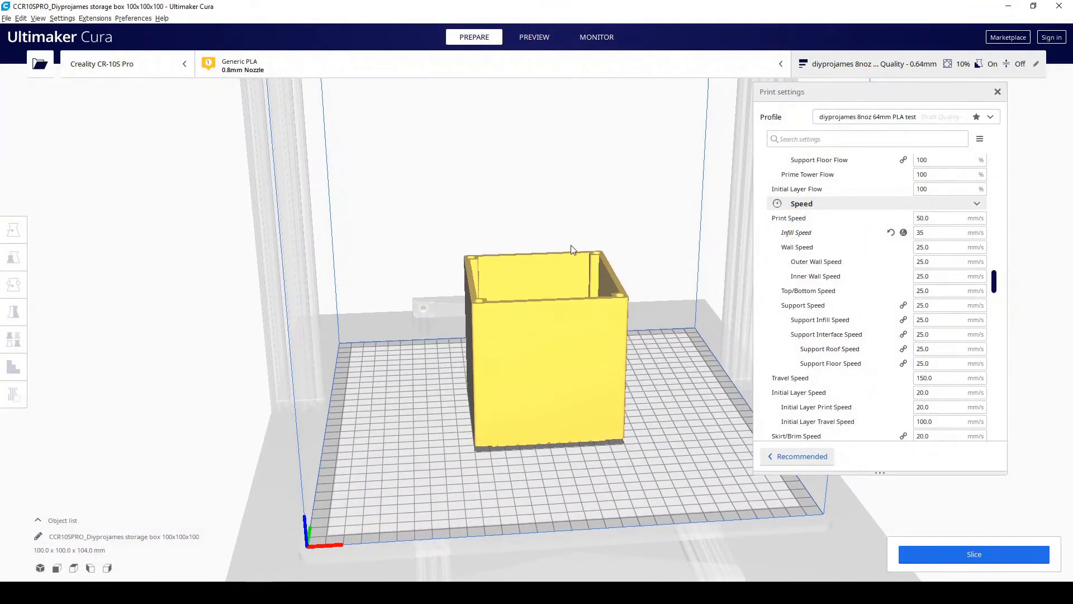
Examine the storage box from several angles and inspect the stepped edge along its base up close
{"action": "right_click_drag", "start_coordinate": [608, 262], "coordinate": [627, 255]}
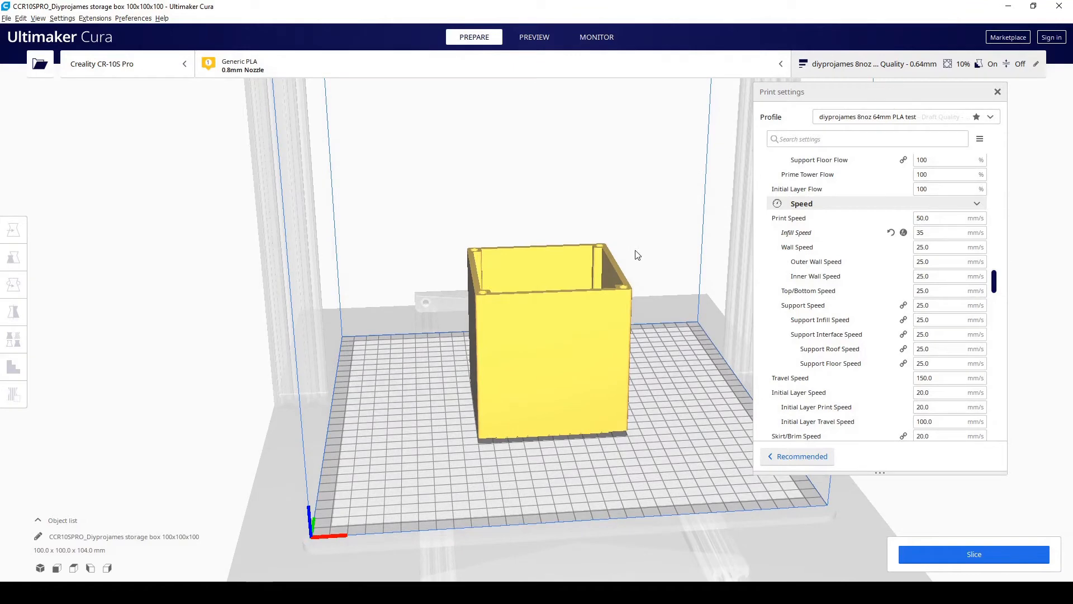
{"action": "middle_click_drag", "start_coordinate": [643, 246], "coordinate": [543, 310]}
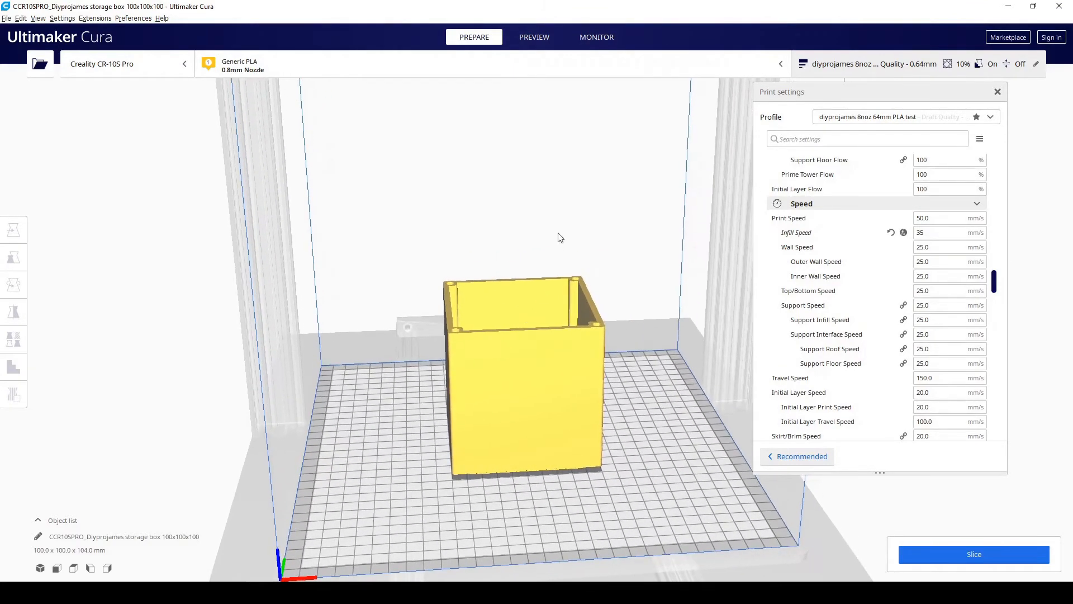
{"action": "right_click_drag", "start_coordinate": [585, 264], "coordinate": [468, 491]}
{"action": "scroll", "coordinate": [487, 391], "scroll_direction": "up", "scroll_amount": 6}
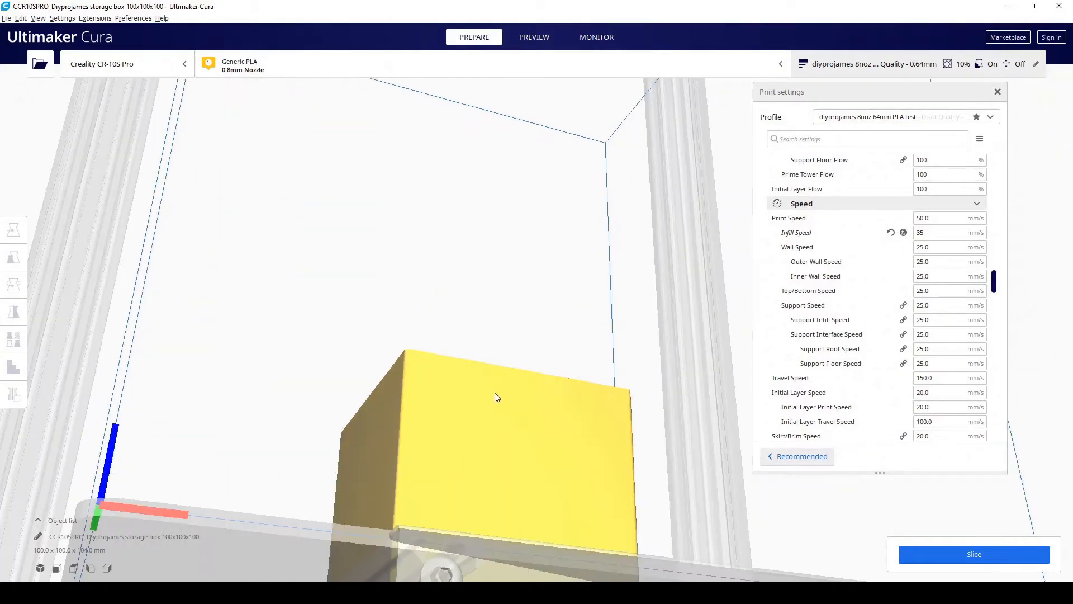
{"action": "scroll", "coordinate": [476, 446], "scroll_direction": "down", "scroll_amount": 1}
{"action": "right_click_drag", "start_coordinate": [483, 444], "coordinate": [471, 507]}
{"action": "scroll", "coordinate": [472, 507], "scroll_direction": "up", "scroll_amount": 2}
{"action": "middle_click_drag", "start_coordinate": [470, 498], "coordinate": [452, 133]}
{"action": "scroll", "coordinate": [423, 429], "scroll_direction": "up", "scroll_amount": 4}
{"action": "middle_click_drag", "start_coordinate": [359, 464], "coordinate": [354, 358]}
{"action": "right_click_drag", "start_coordinate": [357, 421], "coordinate": [352, 379]}
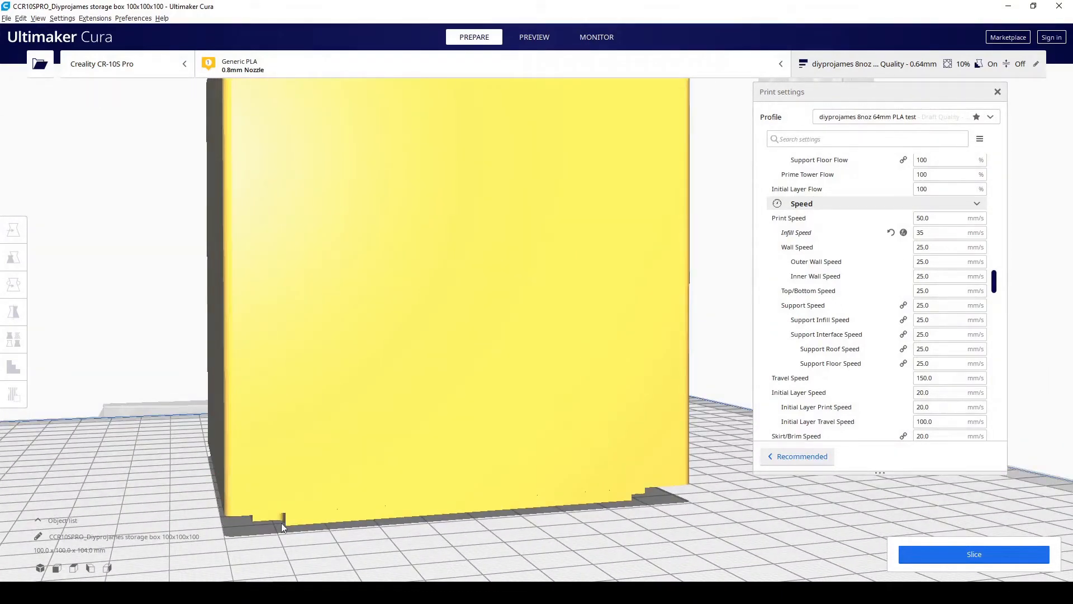
{"action": "right_click_drag", "start_coordinate": [281, 522], "coordinate": [280, 511]}
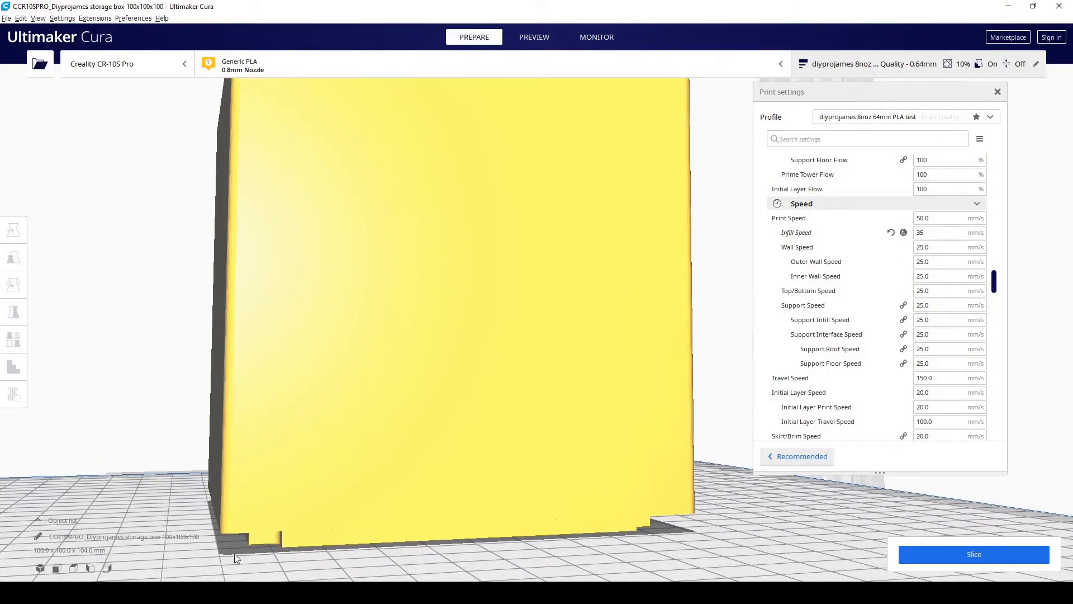
Inspect the underside of the storage box, including its recessed rim and corner holes
{"action": "right_click_drag", "start_coordinate": [515, 528], "coordinate": [403, 570]}
{"action": "right_click_drag", "start_coordinate": [346, 466], "coordinate": [278, 473]}
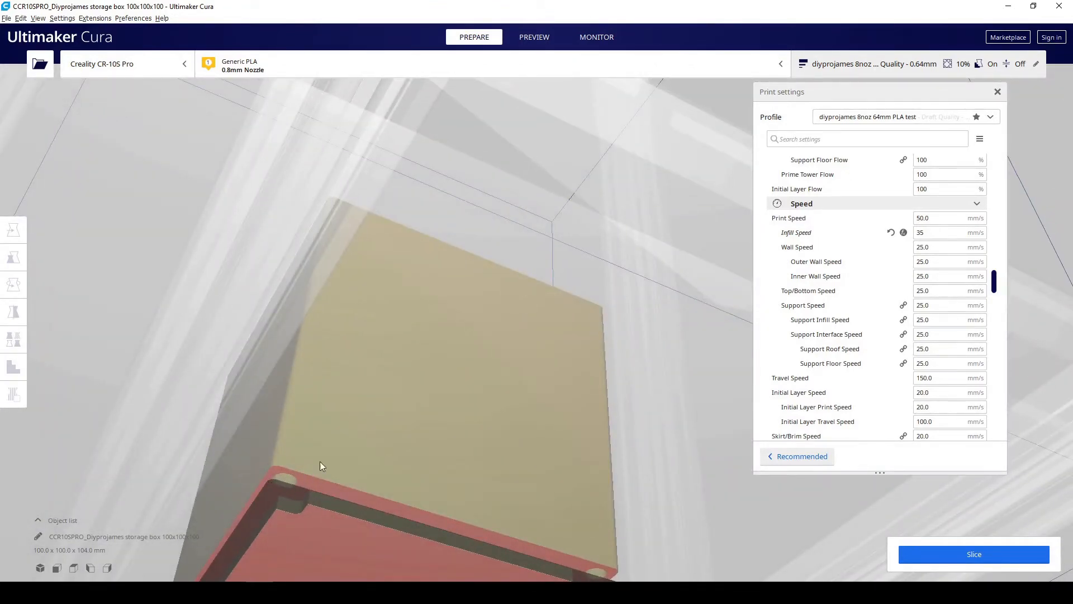
{"action": "right_click_drag", "start_coordinate": [319, 467], "coordinate": [342, 520]}
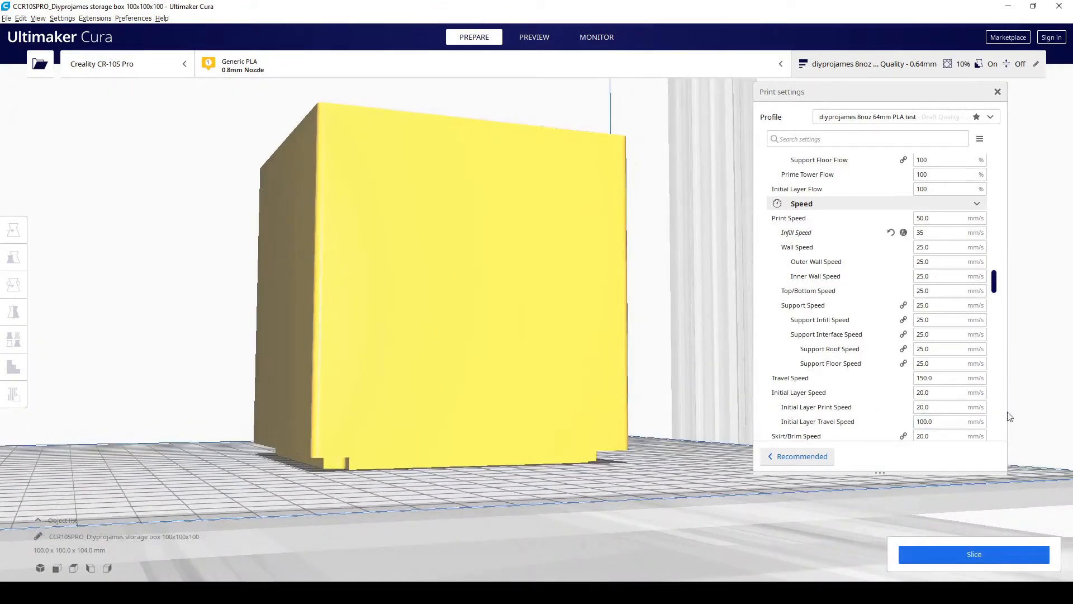
Slice the storage box with the current support settings and open its layer preview
{"action": "scroll", "coordinate": [878, 297], "scroll_direction": "down", "scroll_amount": 8}
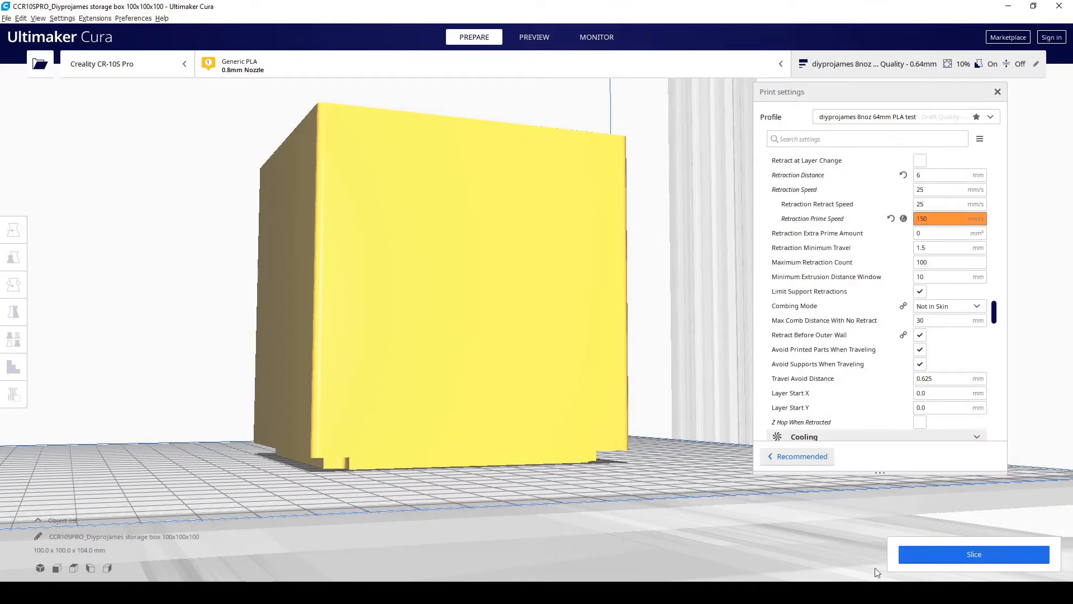
{"action": "left_click", "coordinate": [1035, 553]}
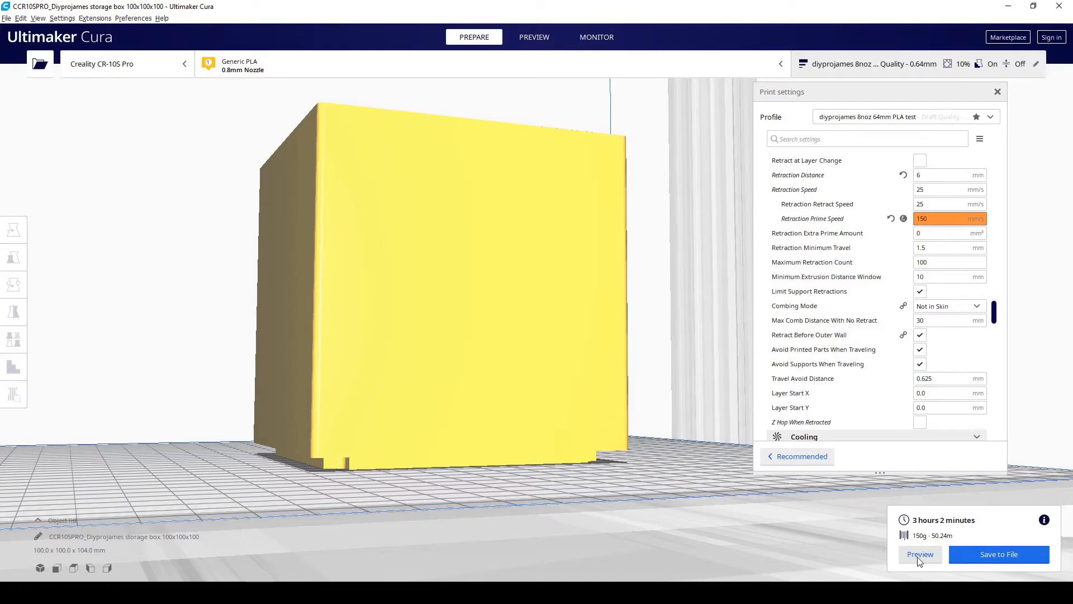
{"action": "right_click_drag", "start_coordinate": [471, 385], "coordinate": [431, 389]}
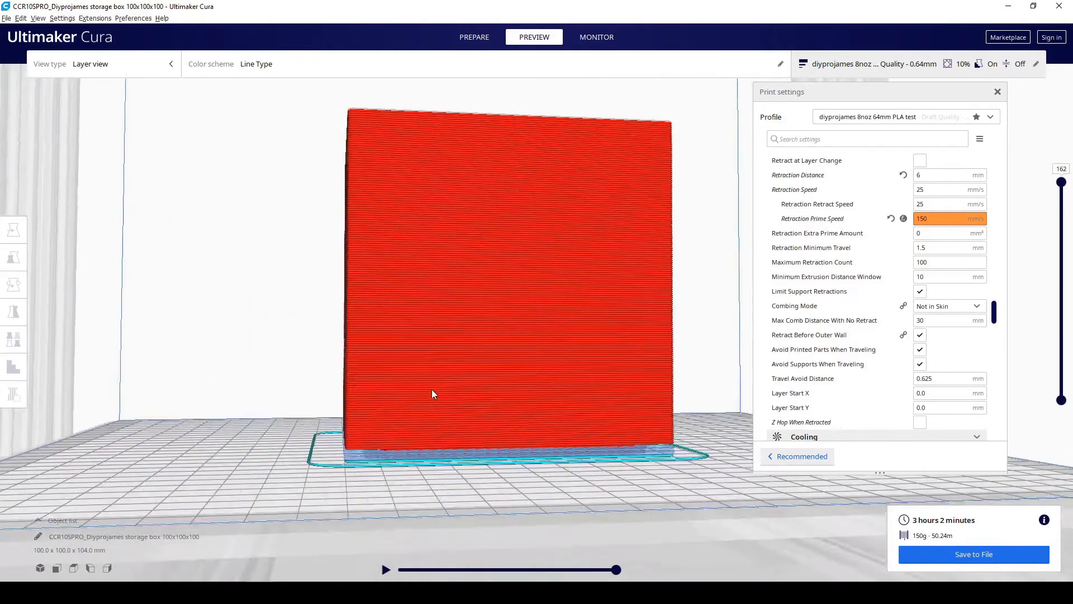
{"action": "scroll", "coordinate": [418, 350], "scroll_direction": "up", "scroll_amount": 2}
Lower the displayed layers to layer 12 and inspect the supports beneath the base and inside the corner holes
{"action": "left_click_drag", "start_coordinate": [1061, 182], "coordinate": [1064, 378]}
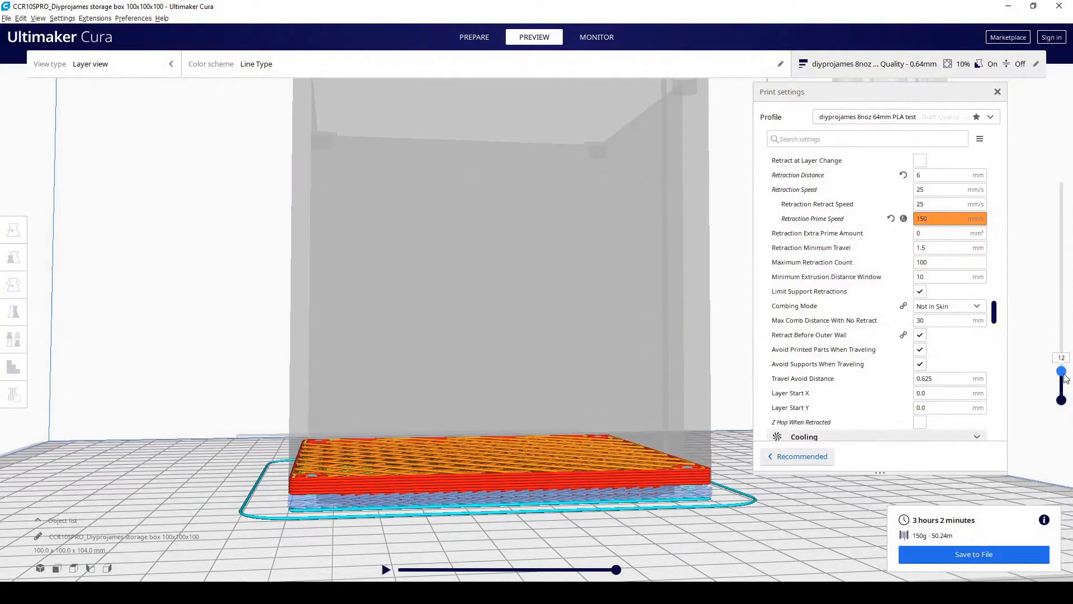
{"action": "right_click_drag", "start_coordinate": [565, 391], "coordinate": [543, 478]}
{"action": "scroll", "coordinate": [333, 311], "scroll_direction": "up", "scroll_amount": 2}
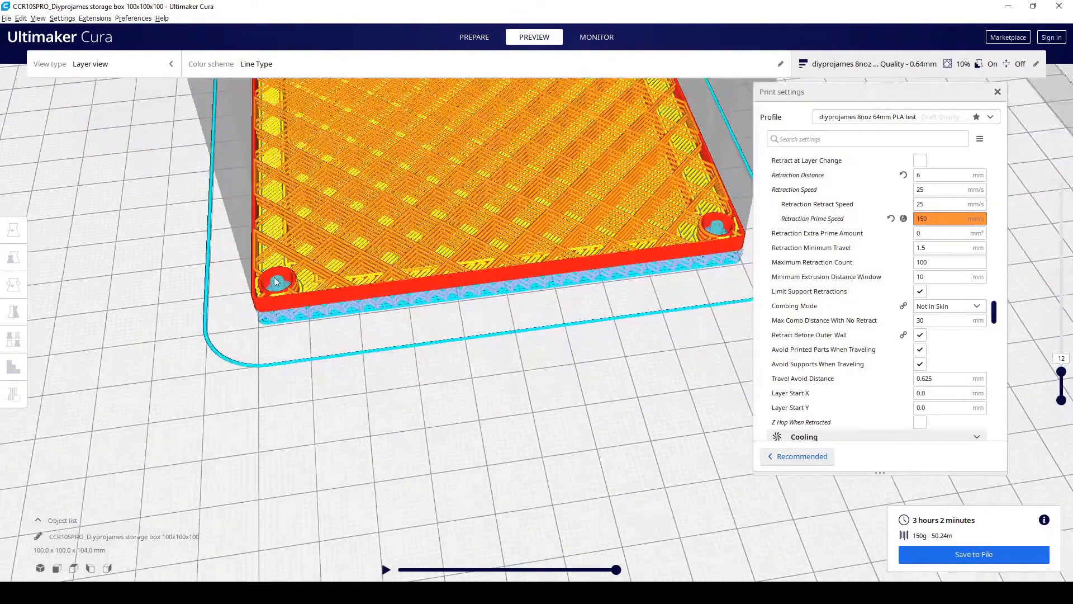
{"action": "scroll", "coordinate": [264, 428], "scroll_direction": "up", "scroll_amount": 5}
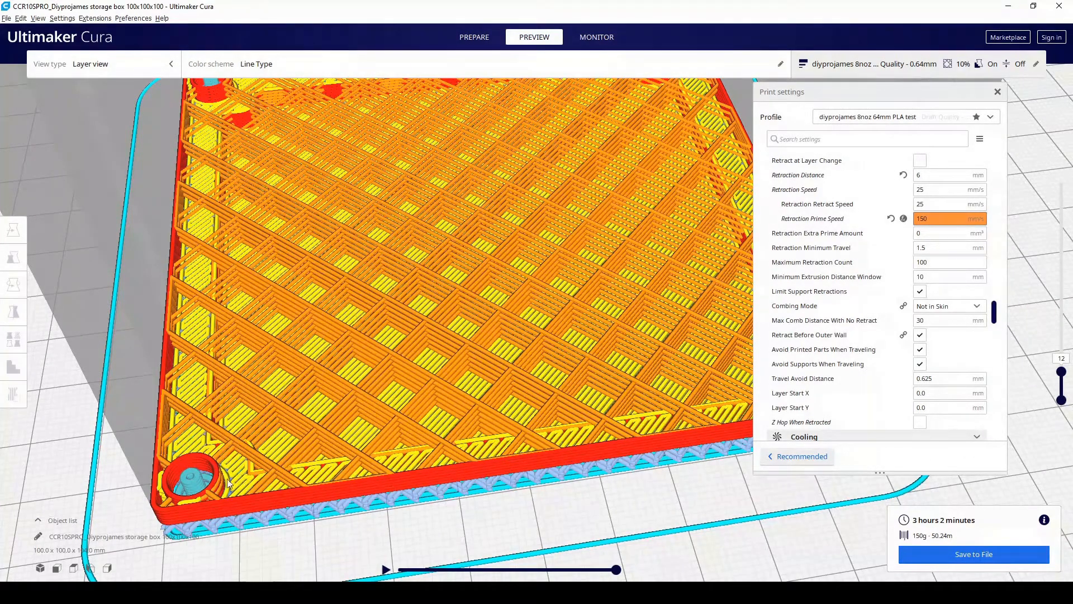
{"action": "right_click_drag", "start_coordinate": [246, 467], "coordinate": [219, 429]}
{"action": "scroll", "coordinate": [219, 429], "scroll_direction": "up", "scroll_amount": 1}
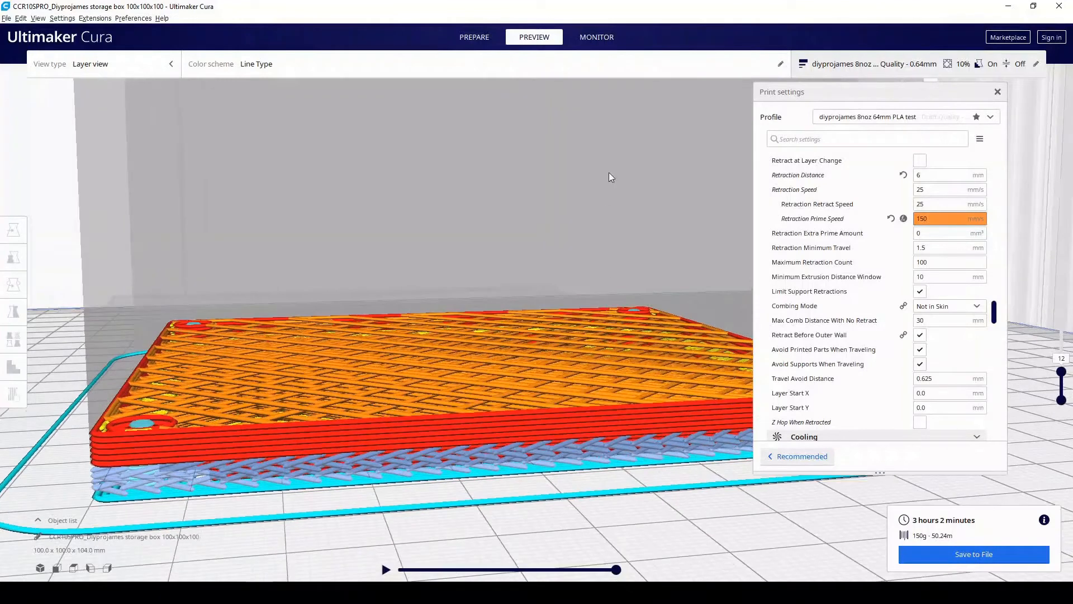
Return to the Prepare stage and place a support blocker on the lower front-left corner of the box
{"action": "left_click", "coordinate": [475, 38]}
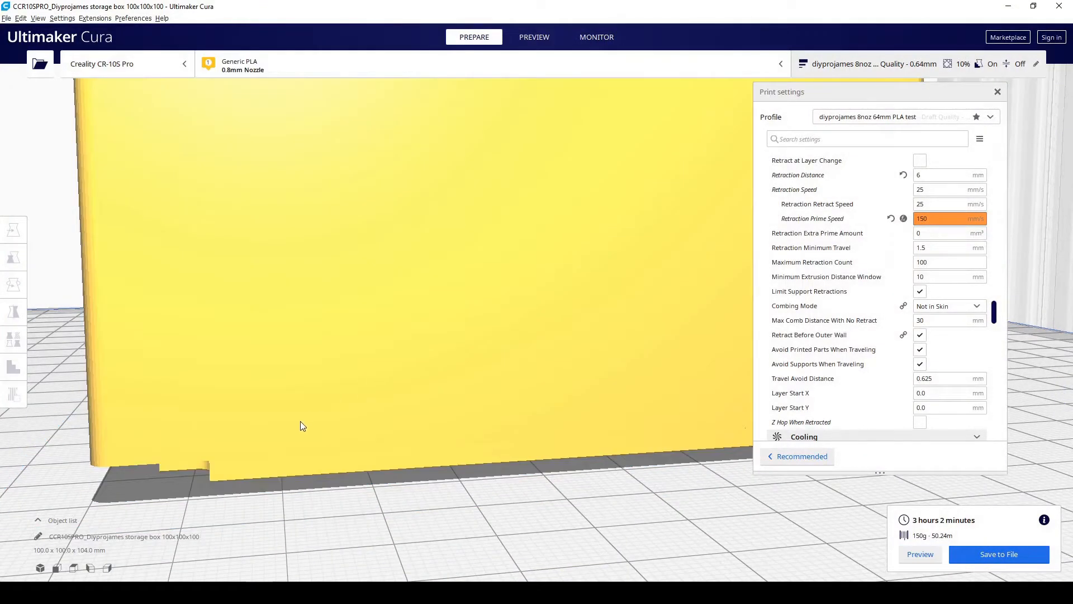
{"action": "left_click", "coordinate": [301, 422]}
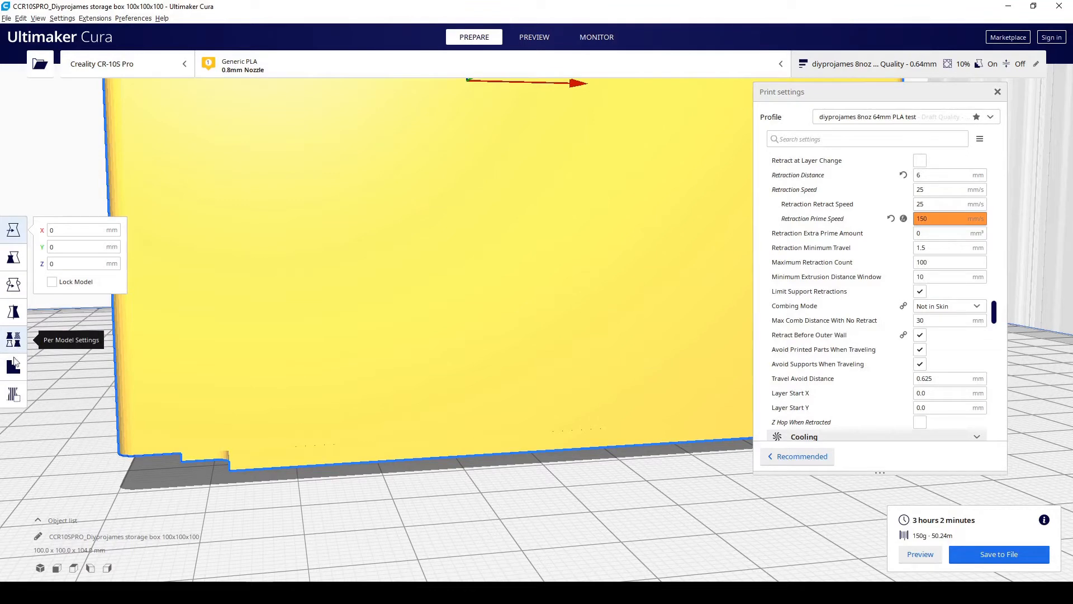
{"action": "left_click", "coordinate": [21, 394]}
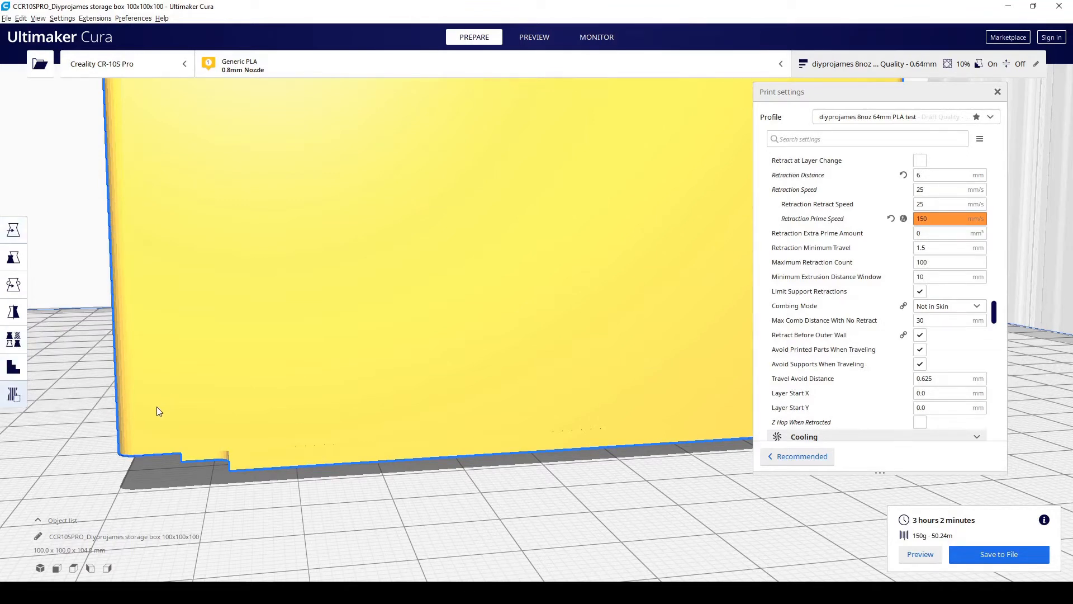
{"action": "left_click", "coordinate": [157, 407]}
{"action": "left_click", "coordinate": [129, 394]}
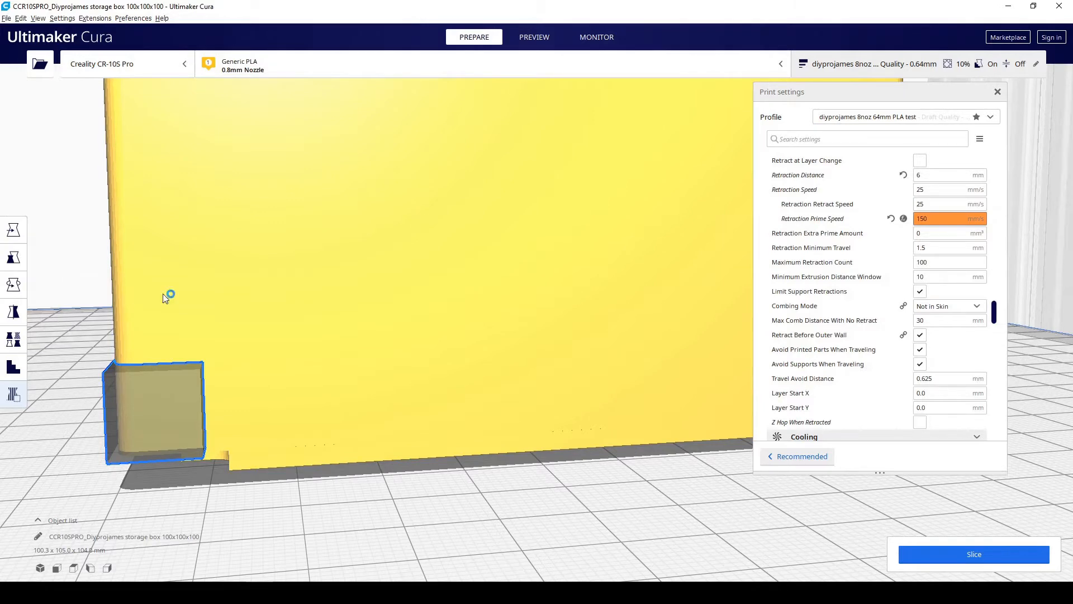
{"action": "scroll", "coordinate": [173, 303], "scroll_direction": "down", "scroll_amount": 2}
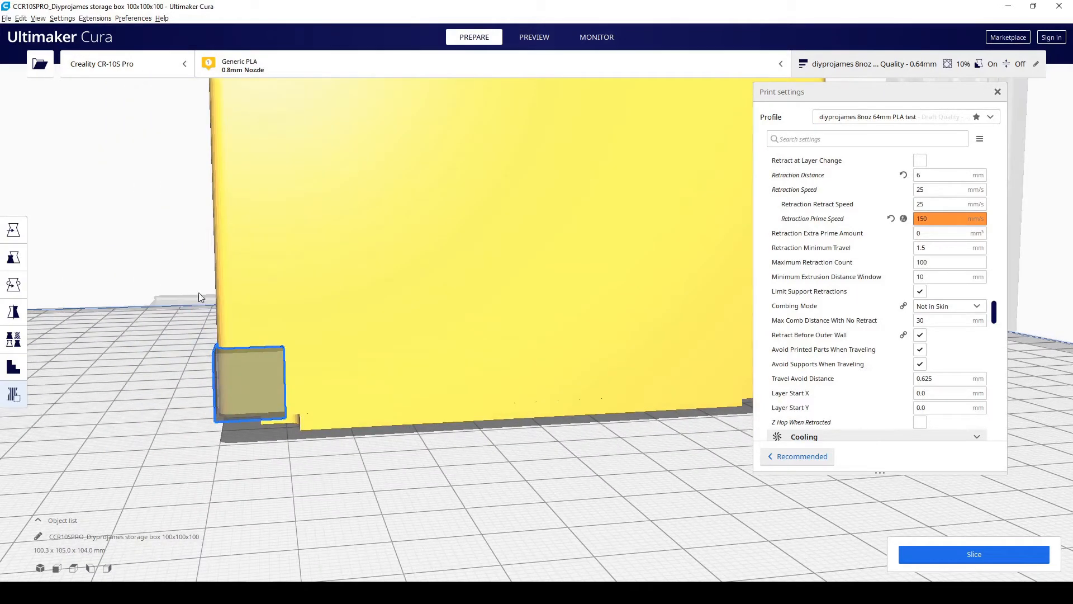
Scale the support blocker uniformly to 80%, making it 8 mm on each axis
{"action": "left_click", "coordinate": [14, 258]}
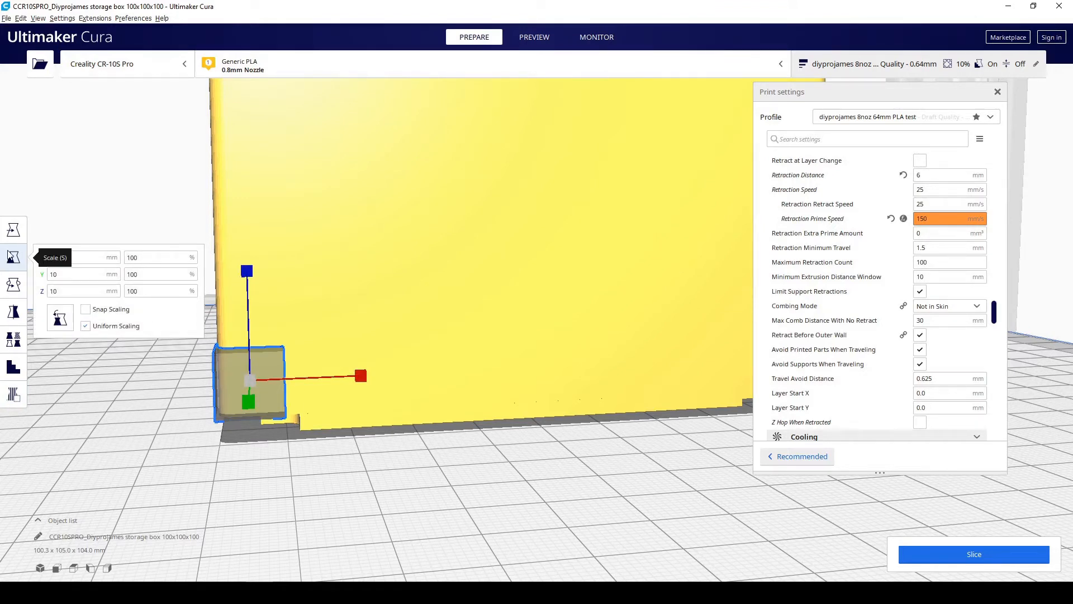
{"action": "left_click", "coordinate": [85, 372]}
{"action": "left_click", "coordinate": [238, 392]}
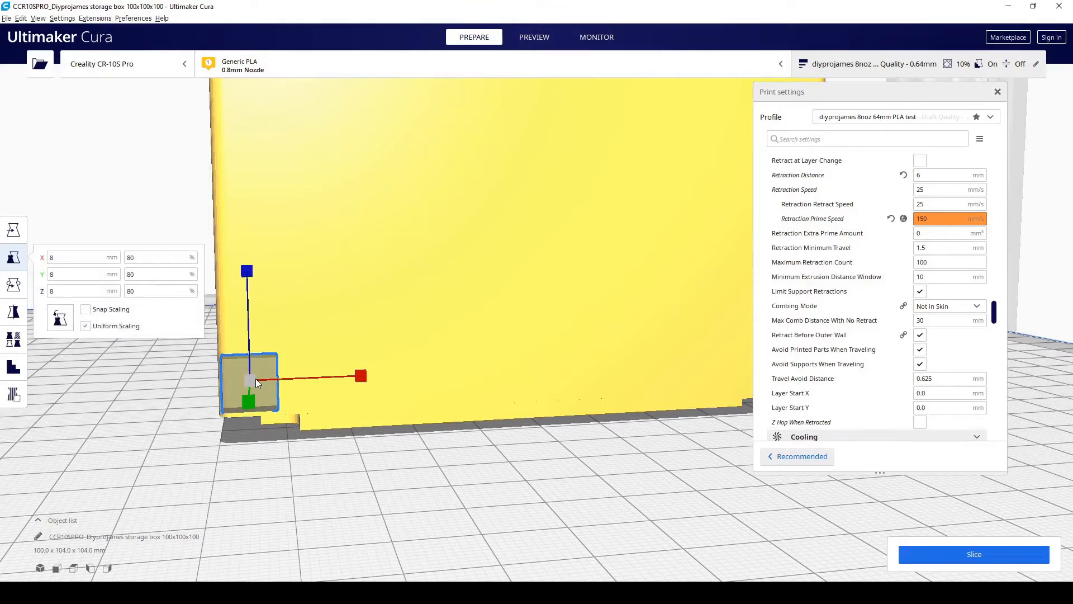
Raise the support blocker along Z to about 100.6 mm, at the top rim of the box
{"action": "scroll", "coordinate": [256, 378], "scroll_direction": "down", "scroll_amount": 5}
{"action": "left_click", "coordinate": [13, 230]}
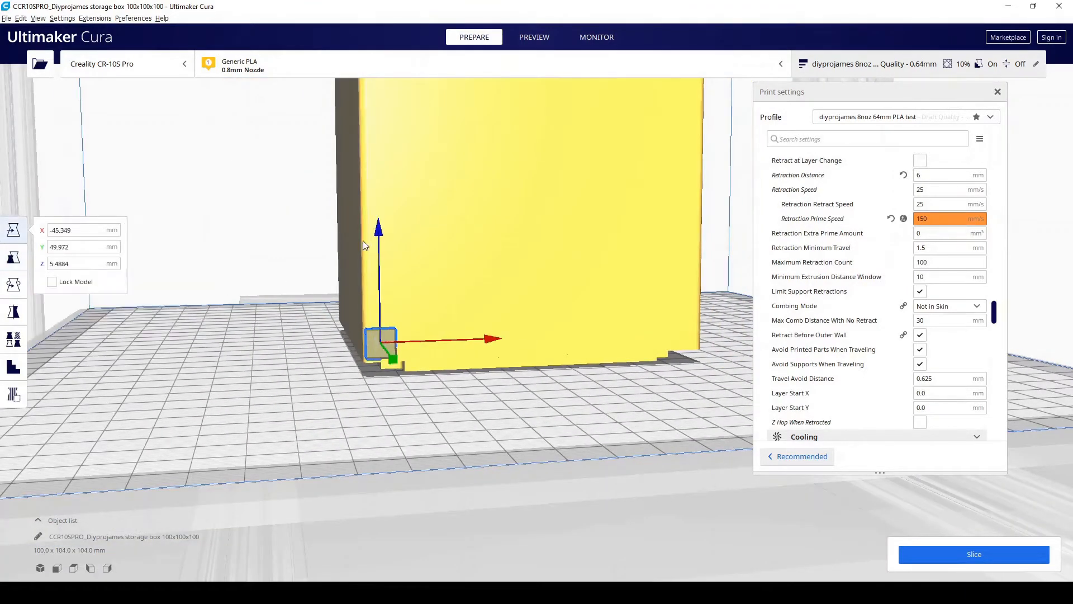
{"action": "scroll", "coordinate": [402, 229], "scroll_direction": "down", "scroll_amount": 3}
{"action": "middle_click_drag", "start_coordinate": [405, 232], "coordinate": [368, 524]}
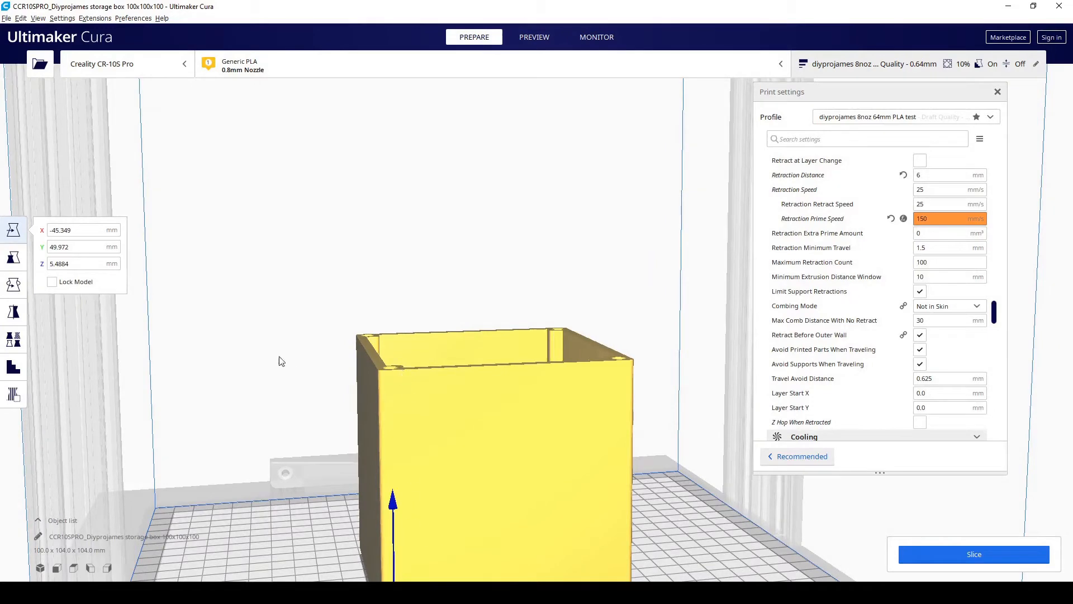
{"action": "left_click_drag", "start_coordinate": [395, 506], "coordinate": [408, 281]}
{"action": "right_click_drag", "start_coordinate": [471, 232], "coordinate": [461, 328]}
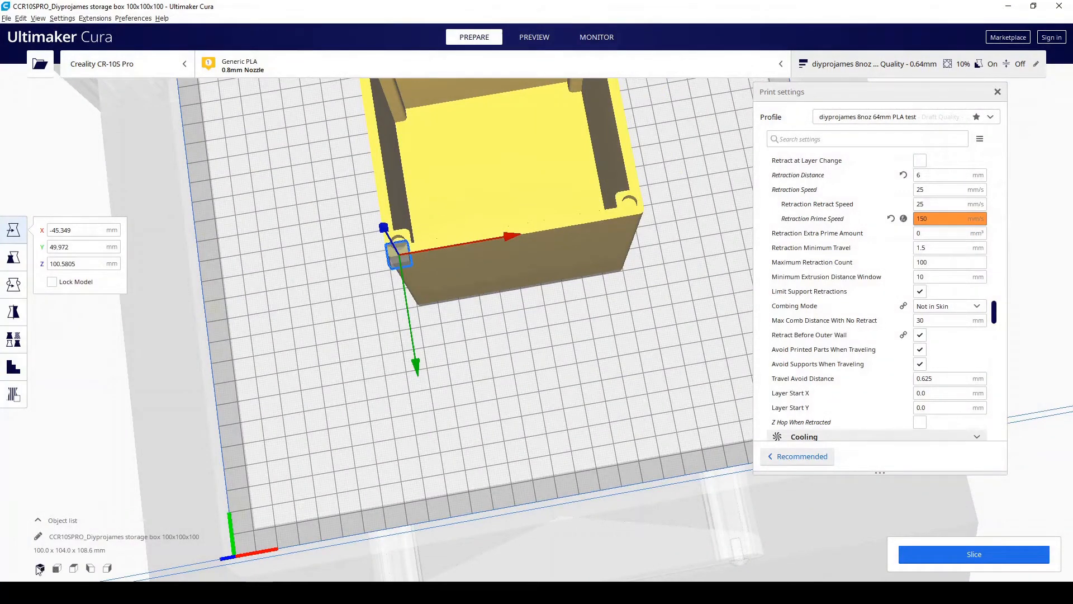
Position the support blocker over the front-left corner hole in top view, with X at -45 mm and Y at 45 mm
{"action": "left_click", "coordinate": [74, 570]}
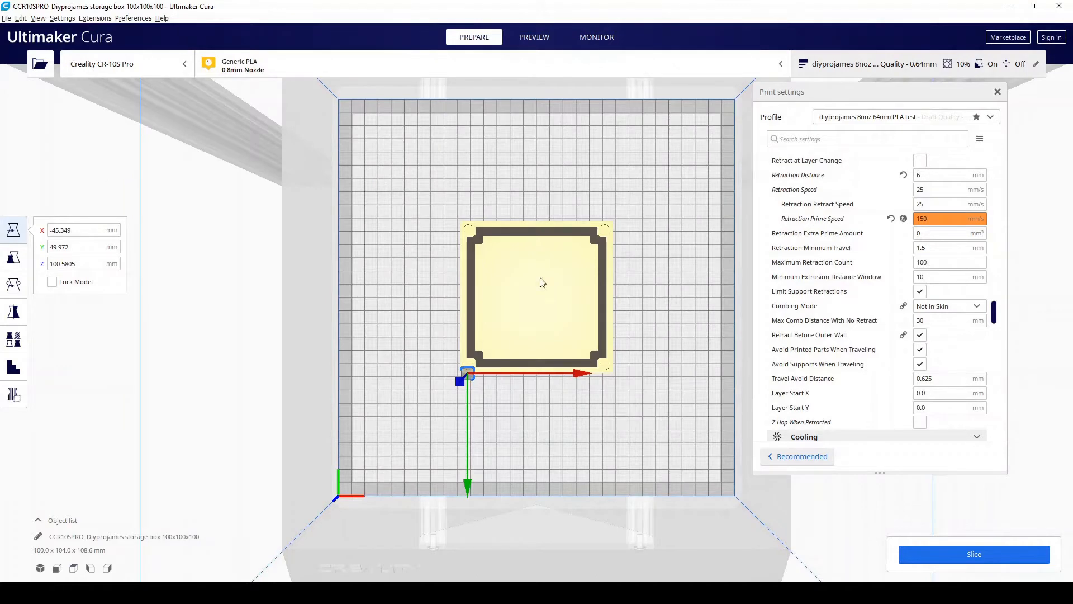
{"action": "scroll", "coordinate": [515, 423], "scroll_direction": "up", "scroll_amount": 5}
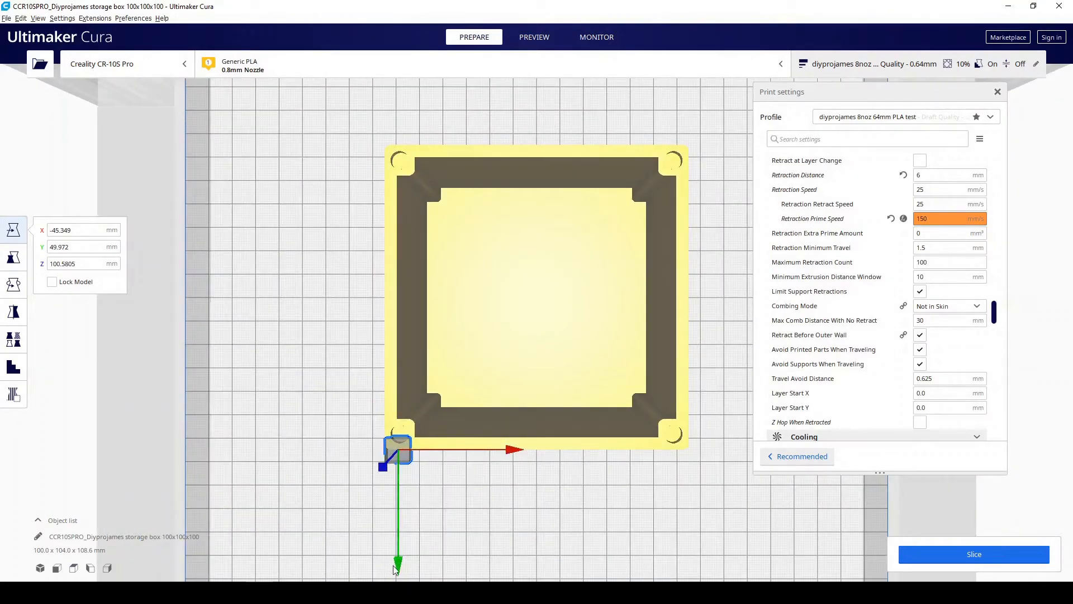
{"action": "left_click_drag", "start_coordinate": [398, 568], "coordinate": [393, 551]}
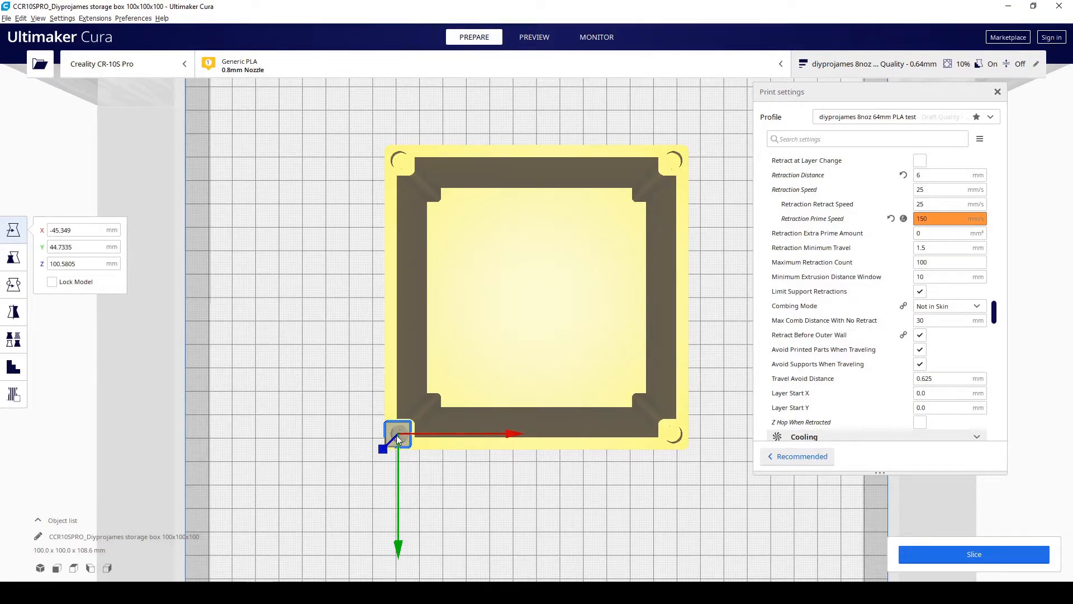
{"action": "left_click", "coordinate": [62, 230]}
{"action": "type", "text": "-"}
{"action": "key", "text": "Tab"}
{"action": "type", "text": "45"}
{"action": "key", "text": "Tab"}
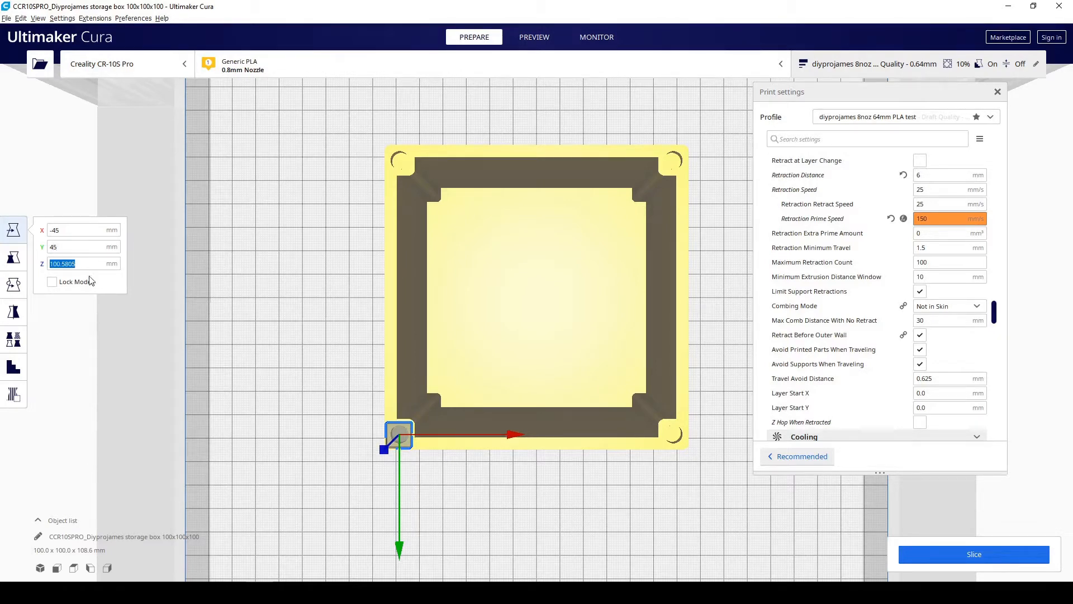
Lower the support blocker to the build plate at Z 0 mm and select it under the front-left corner
{"action": "type", "text": "0"}
{"action": "left_click", "coordinate": [187, 343]}
{"action": "right_click_drag", "start_coordinate": [508, 495], "coordinate": [384, 511]}
{"action": "left_click", "coordinate": [40, 568]}
{"action": "right_click_drag", "start_coordinate": [481, 508], "coordinate": [584, 406]}
{"action": "scroll", "coordinate": [585, 406], "scroll_direction": "up", "scroll_amount": 10}
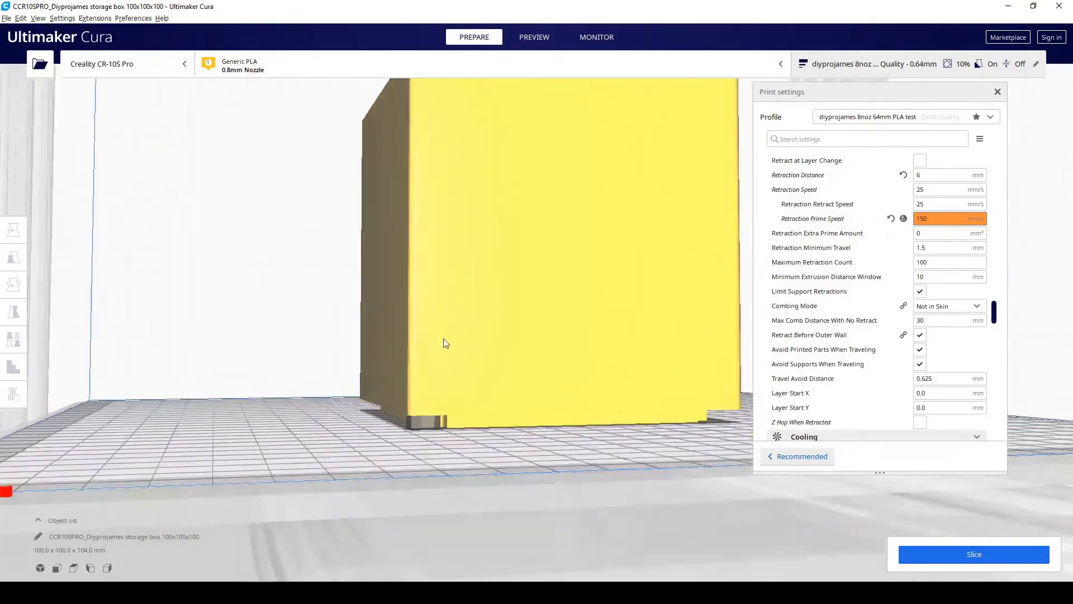
{"action": "scroll", "coordinate": [444, 339], "scroll_direction": "up", "scroll_amount": 3}
{"action": "right_click_drag", "start_coordinate": [394, 465], "coordinate": [415, 387]}
{"action": "left_click", "coordinate": [341, 441]}
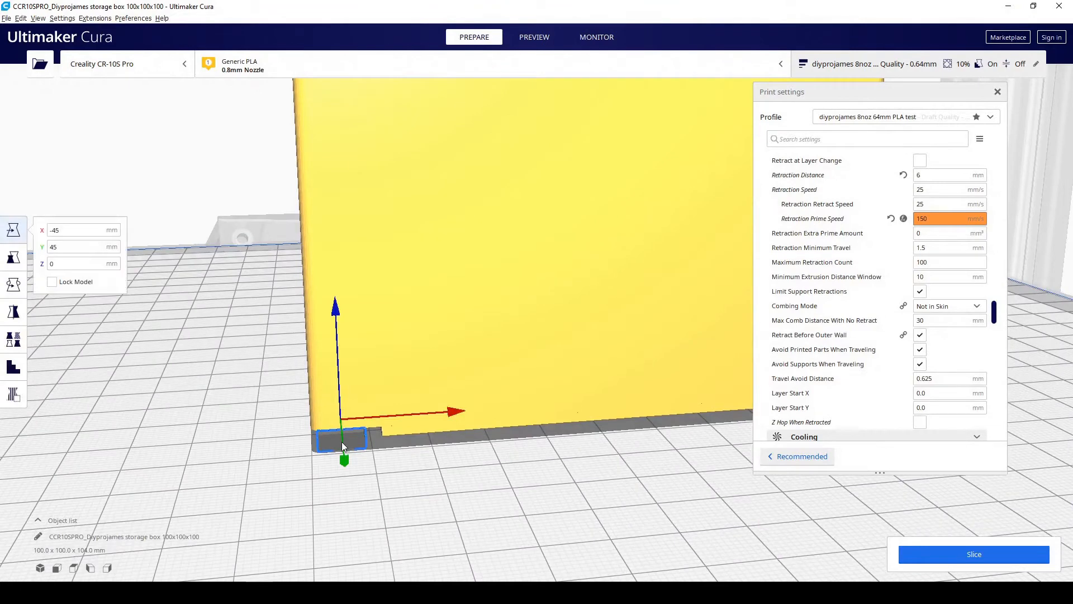
Open the per-model settings of the front-left support blocker to check its mesh type
{"action": "right_click_drag", "start_coordinate": [388, 467], "coordinate": [390, 451]}
{"action": "key", "text": "e"}
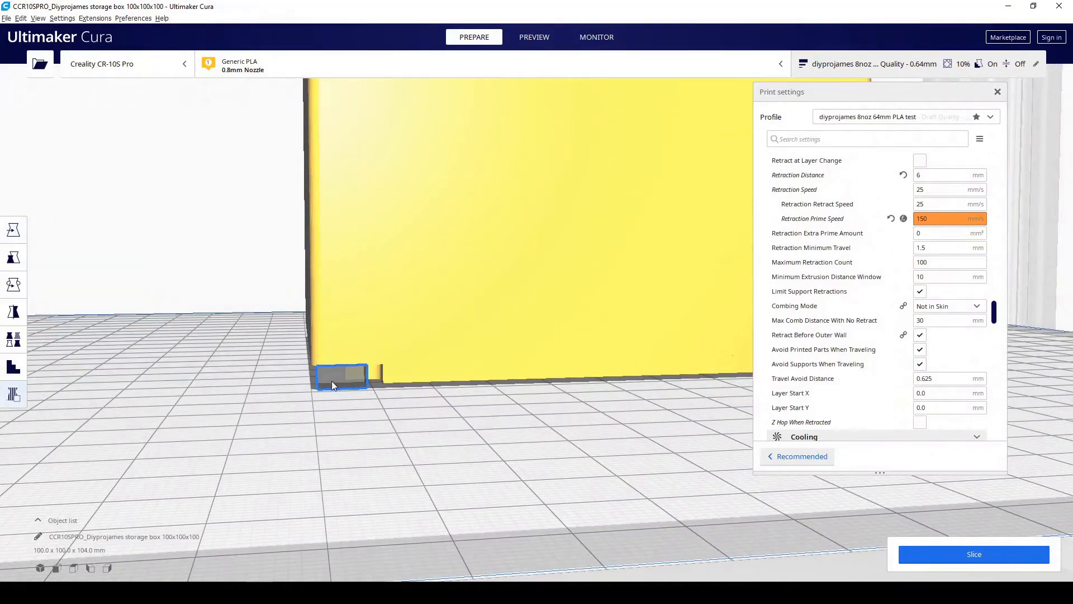
{"action": "left_click", "coordinate": [18, 344]}
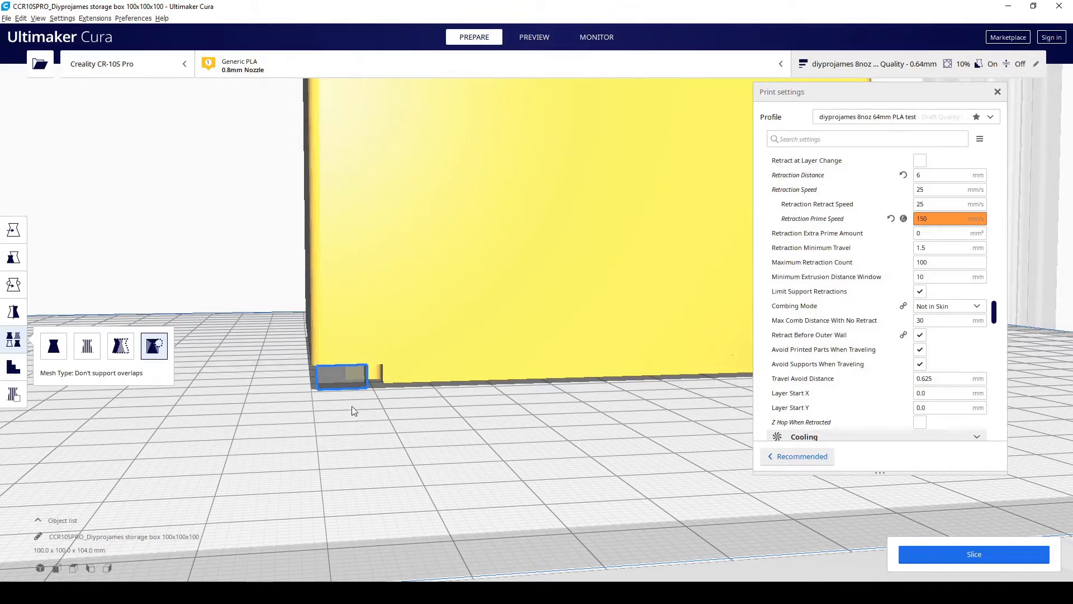
Multiply the front-left support blocker with 3 copies for the remaining corner holes
{"action": "scroll", "coordinate": [345, 378], "scroll_direction": "down", "scroll_amount": 4}
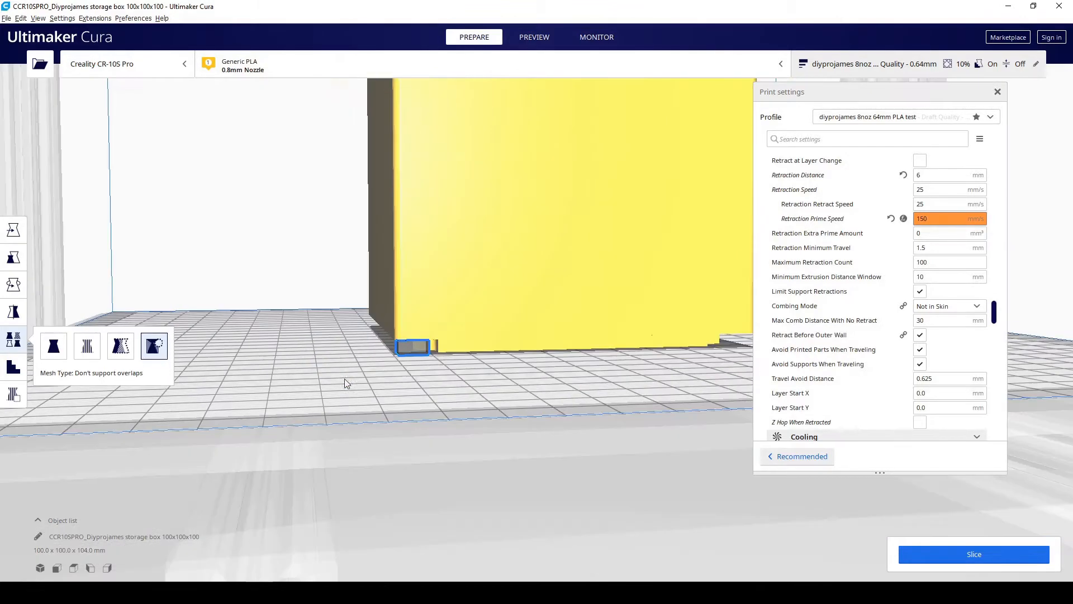
{"action": "scroll", "coordinate": [582, 317], "scroll_direction": "down", "scroll_amount": 1}
{"action": "middle_click_drag", "start_coordinate": [582, 317], "coordinate": [456, 374]}
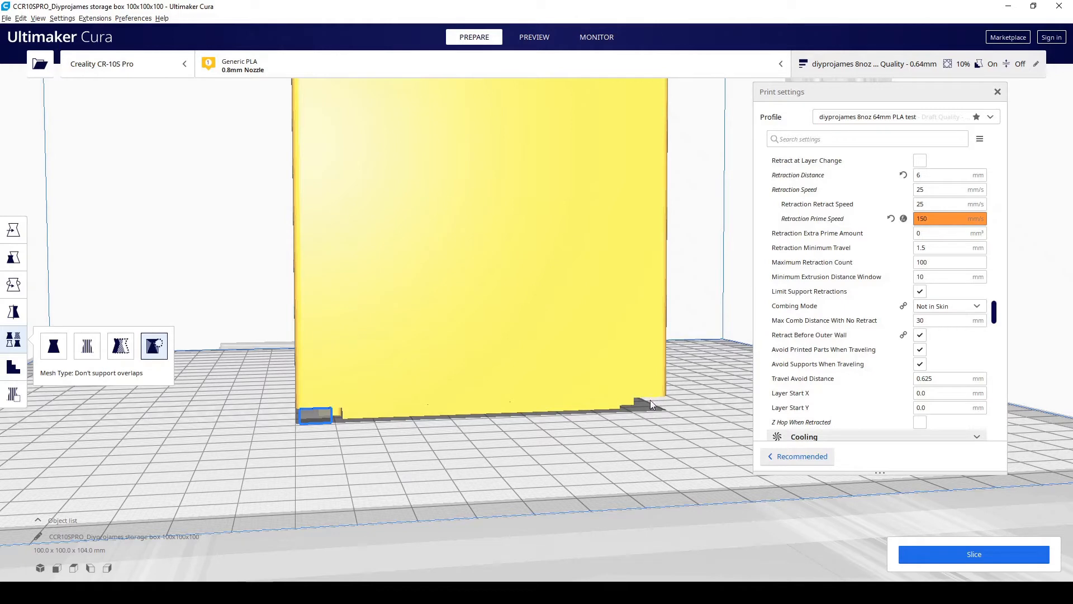
{"action": "right_click", "coordinate": [312, 415]}
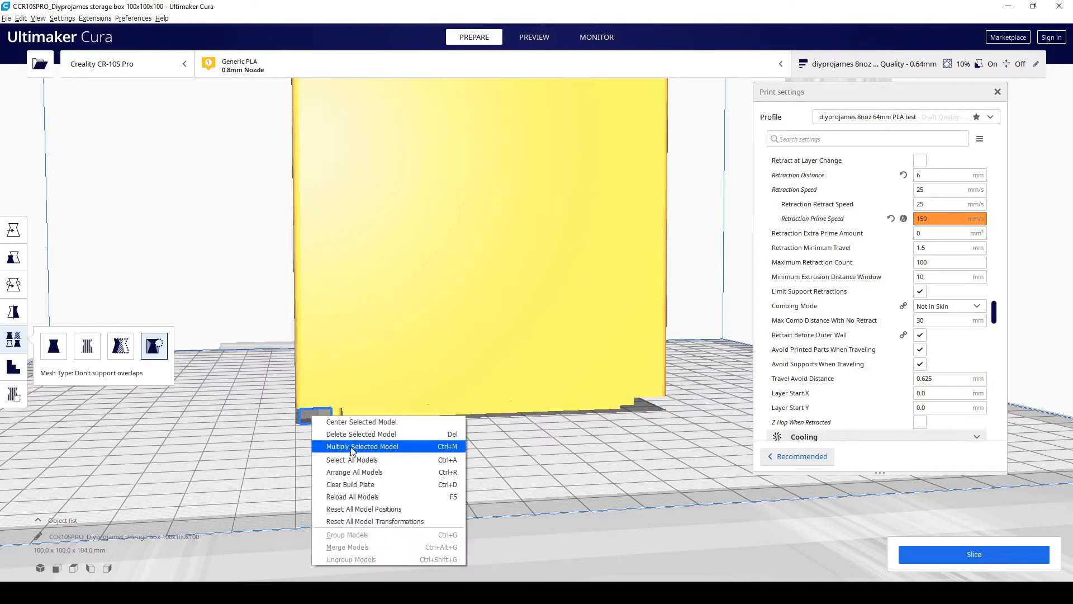
{"action": "left_click", "coordinate": [384, 447]}
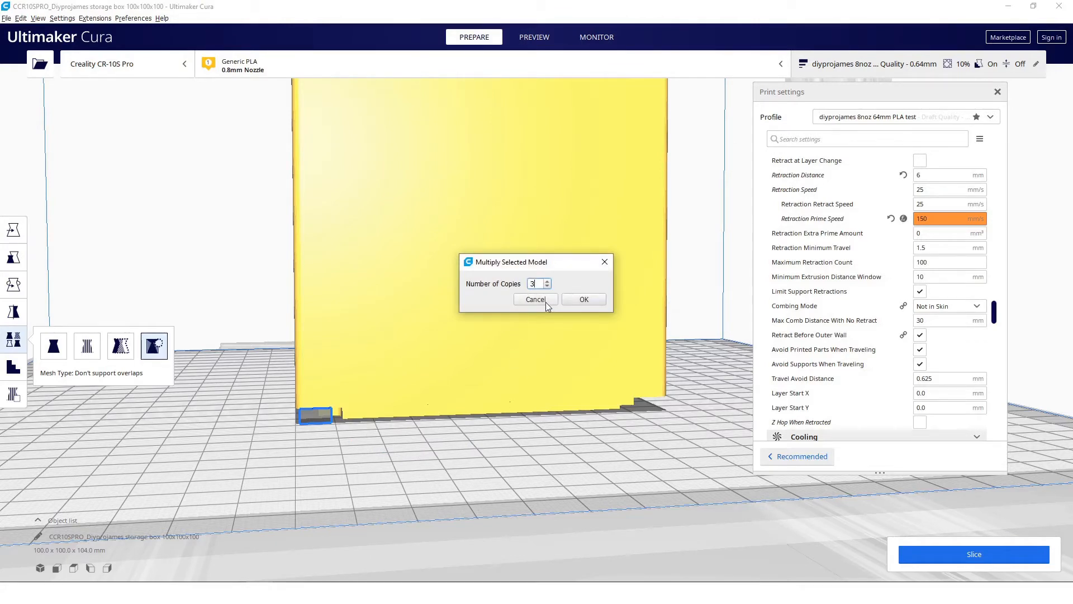
{"action": "key", "text": "Return"}
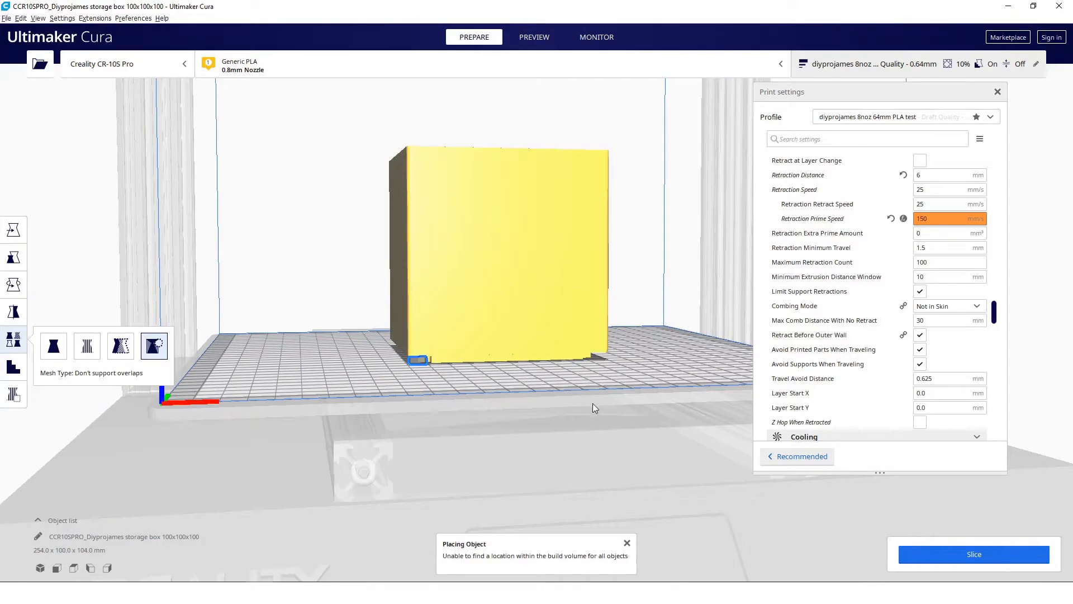
Move the nearest blocker copy beside the build plate to the box's front-right corner, at X 45 mm and Y 45 mm
{"action": "right_click_drag", "start_coordinate": [593, 403], "coordinate": [689, 394]}
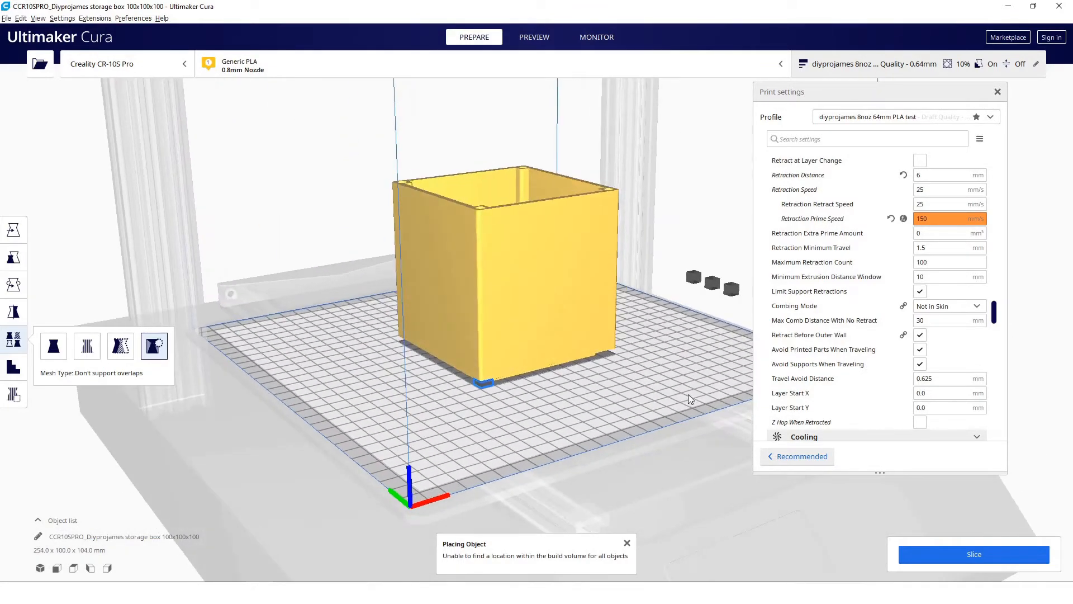
{"action": "left_click", "coordinate": [730, 293]}
{"action": "left_click", "coordinate": [15, 232]}
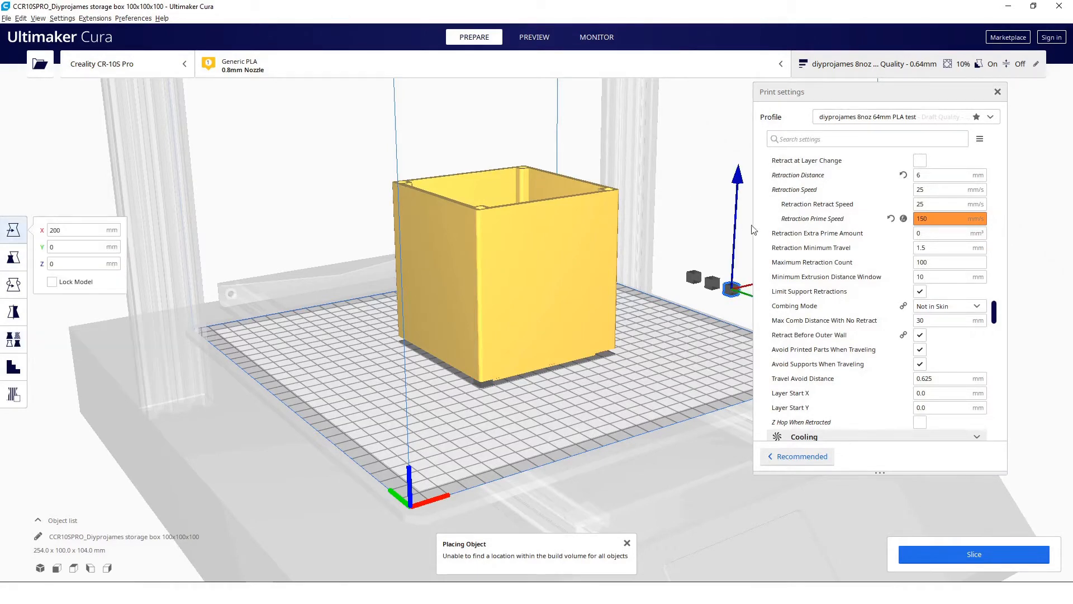
{"action": "left_click_drag", "start_coordinate": [891, 90], "coordinate": [954, 97]}
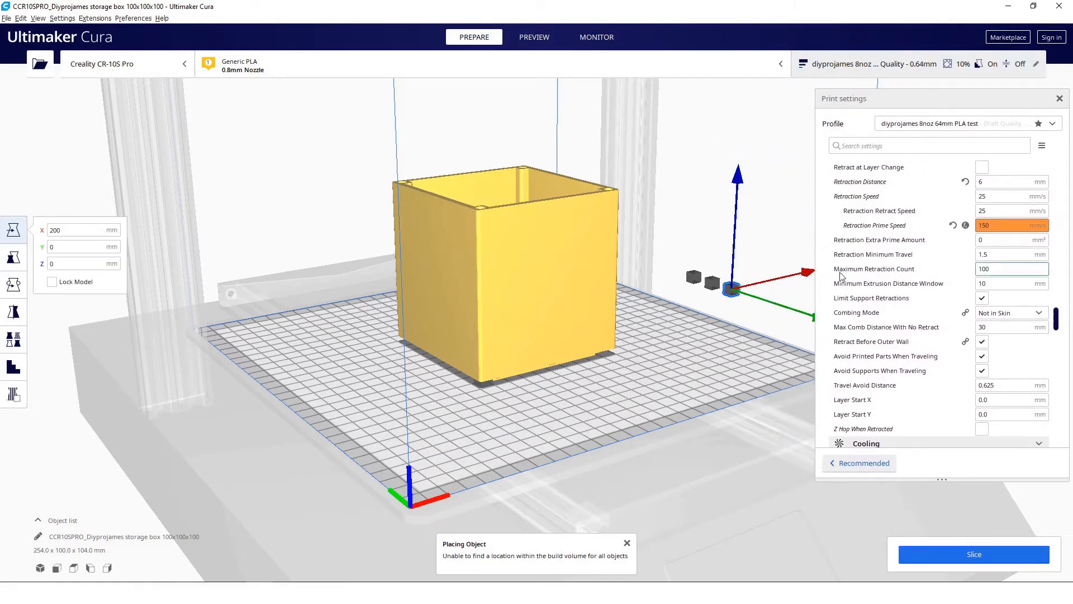
{"action": "left_click_drag", "start_coordinate": [809, 274], "coordinate": [695, 366]}
{"action": "double_click", "coordinate": [69, 232]}
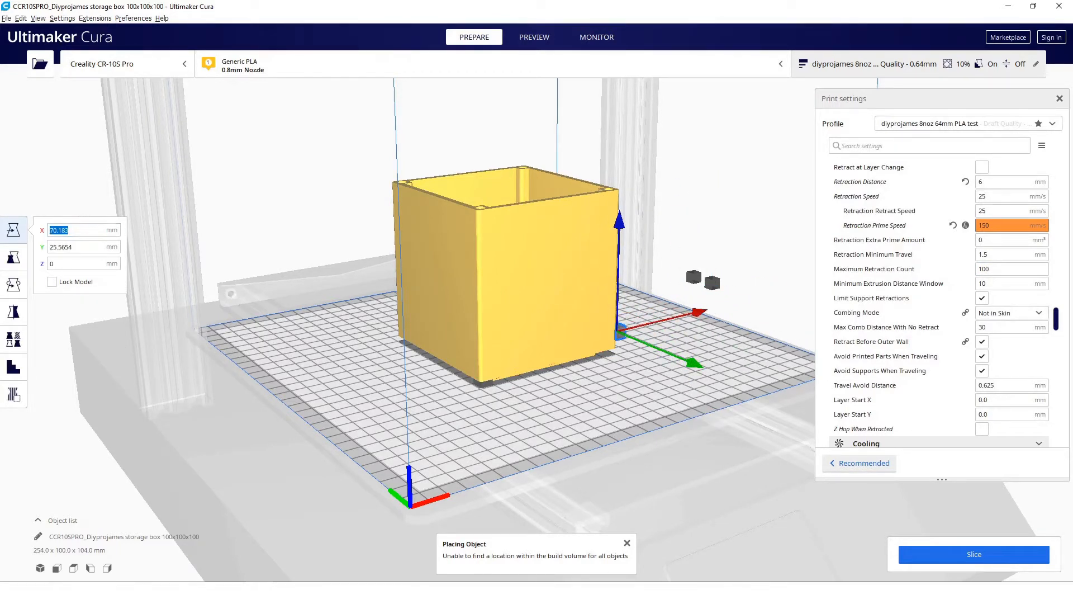
{"action": "type", "text": "45"}
{"action": "key", "text": "Tab"}
{"action": "type", "text": "45"}
{"action": "key", "text": "Tab"}
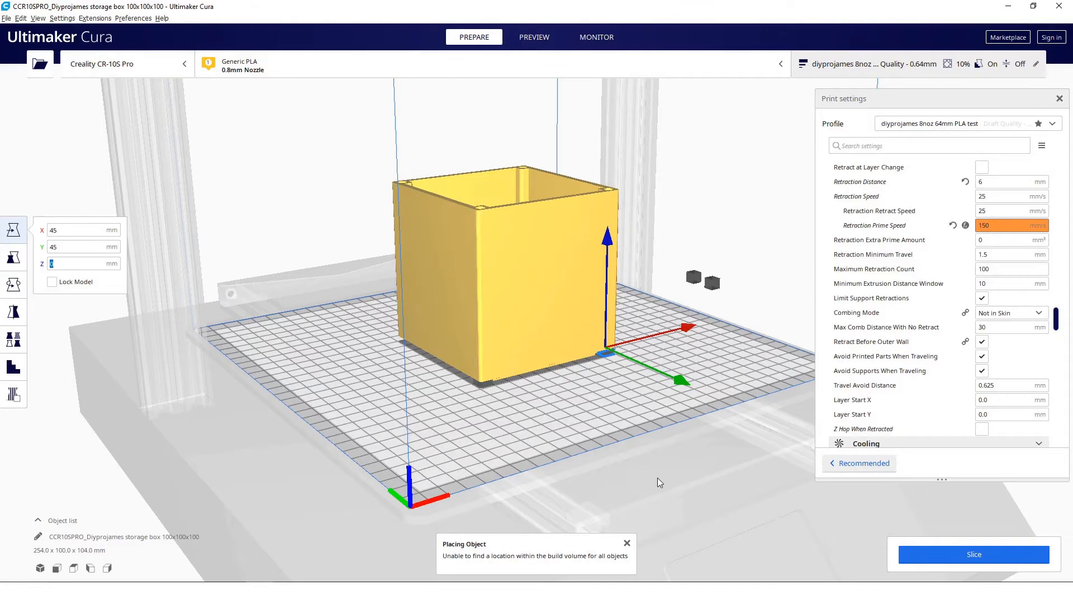
Raise the front-right support blocker to Z 5 mm and inspect its fit in the corner hole from below
{"action": "right_click_drag", "start_coordinate": [658, 460], "coordinate": [587, 381]}
{"action": "scroll", "coordinate": [587, 381], "scroll_direction": "up", "scroll_amount": 3}
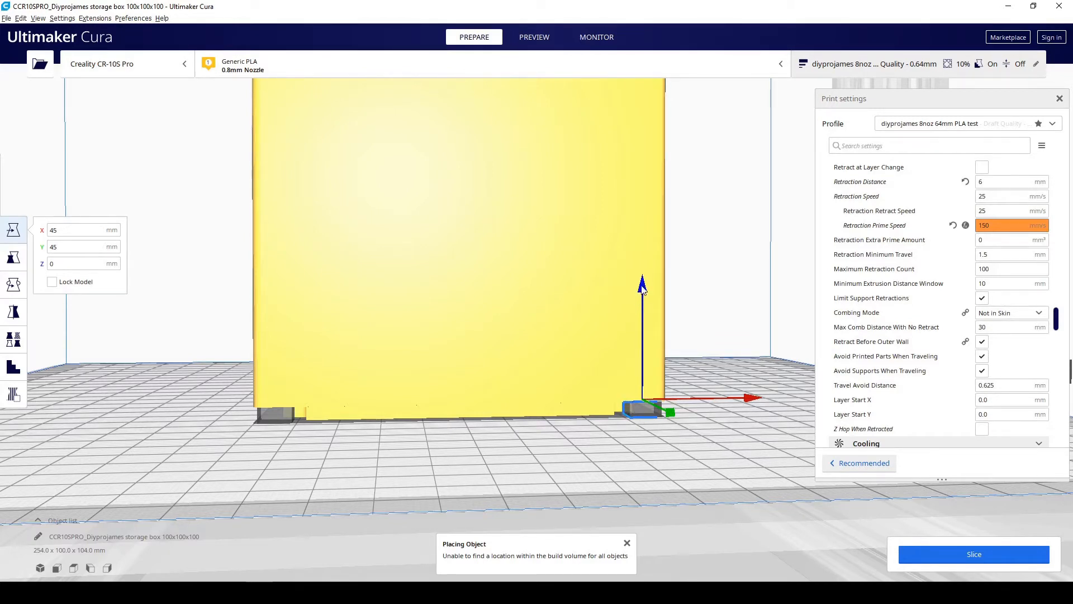
{"action": "left_click", "coordinate": [64, 262]}
{"action": "right_click_drag", "start_coordinate": [651, 418], "coordinate": [562, 448]}
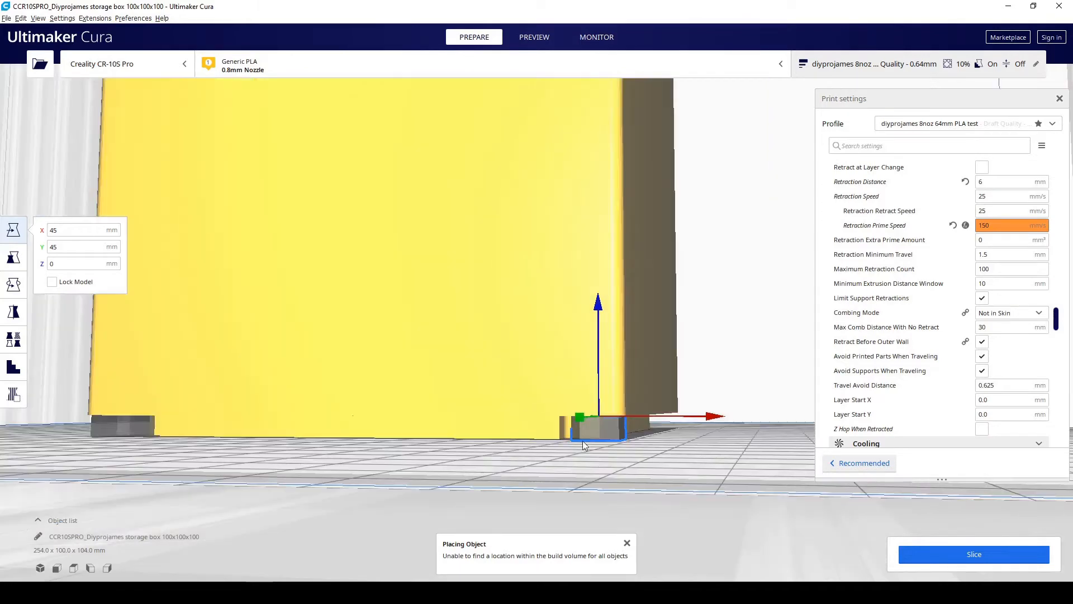
{"action": "left_click", "coordinate": [73, 264]}
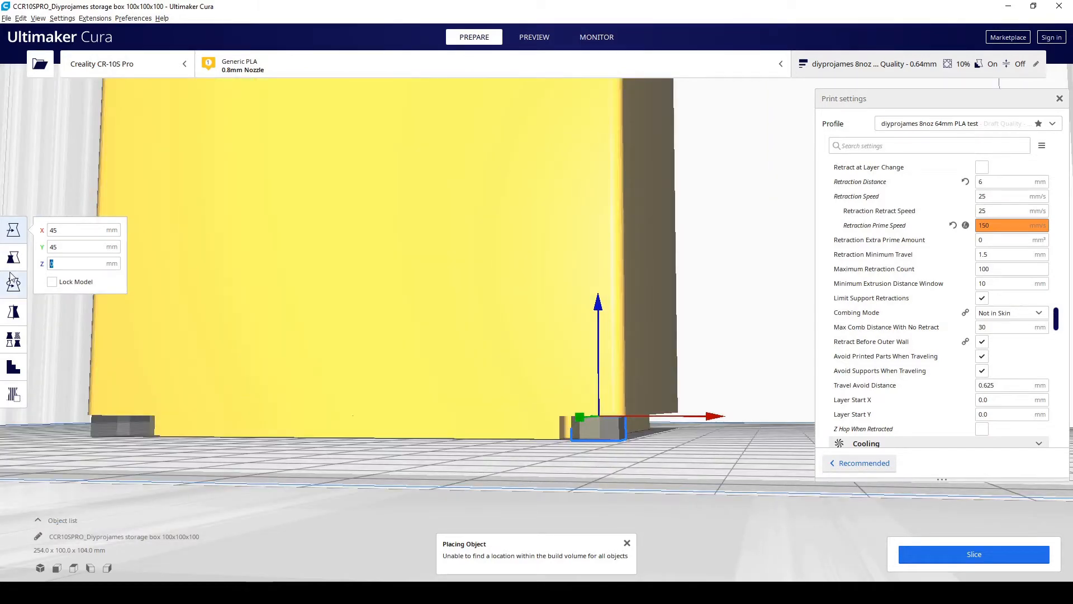
{"action": "type", "text": "5"}
{"action": "right_click_drag", "start_coordinate": [699, 302], "coordinate": [671, 265]}
{"action": "scroll", "coordinate": [577, 320], "scroll_direction": "up", "scroll_amount": 2}
{"action": "right_click_drag", "start_coordinate": [576, 319], "coordinate": [601, 311]}
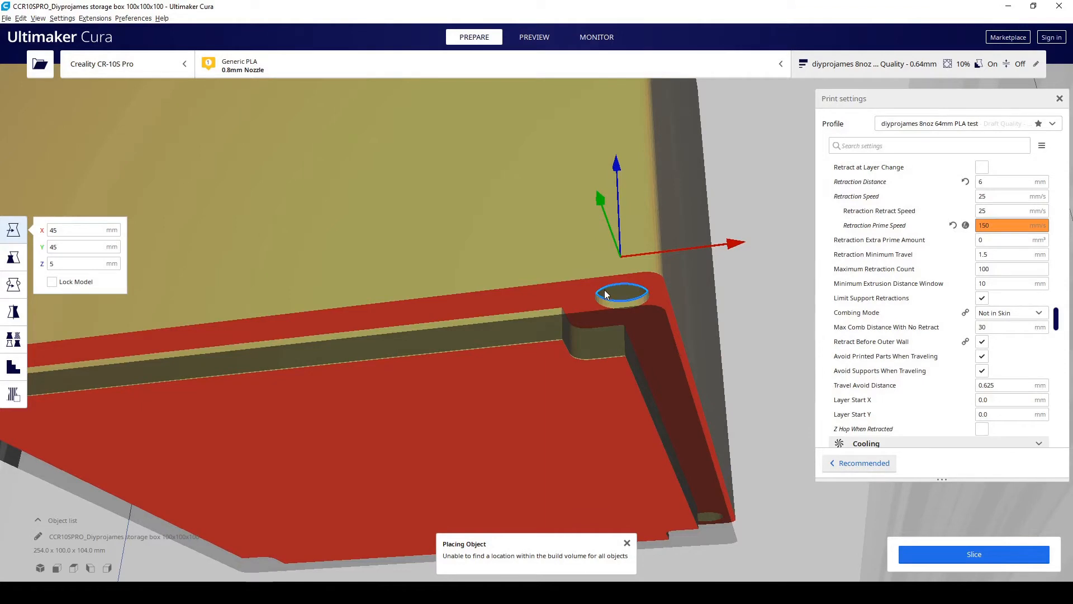
{"action": "right_click_drag", "start_coordinate": [614, 288], "coordinate": [615, 323]}
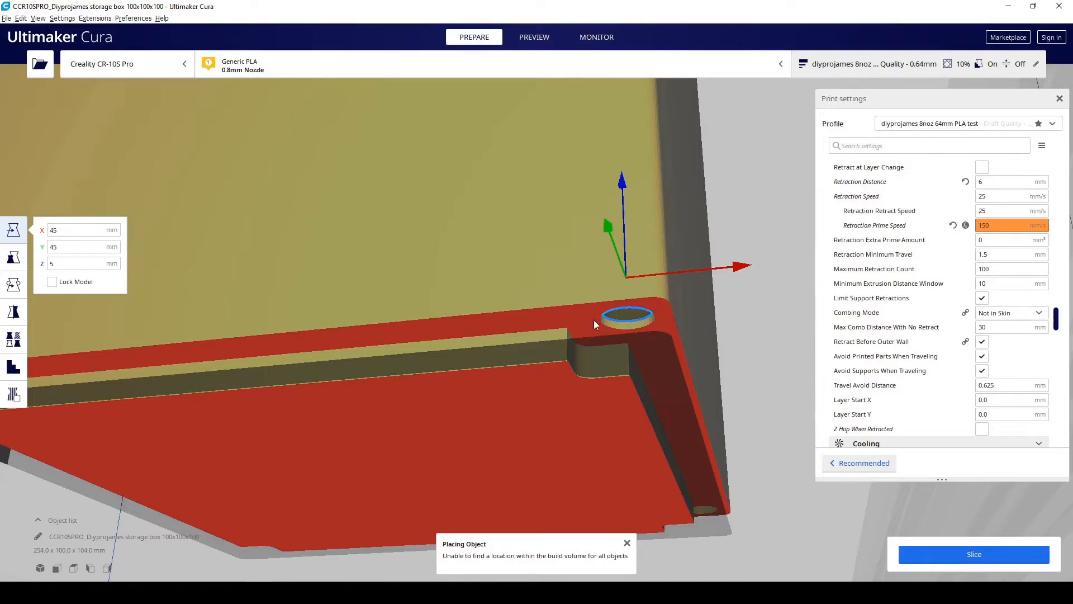
{"action": "right_click_drag", "start_coordinate": [594, 320], "coordinate": [610, 342]}
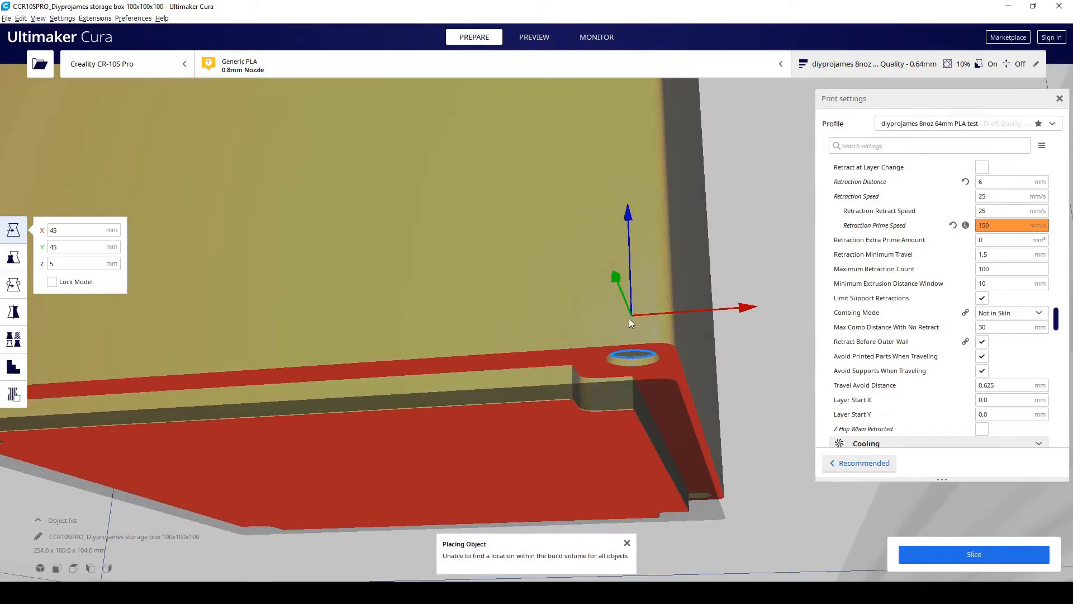
Raise the front-left support blocker to Z 5 mm and inspect its corner hole from below
{"action": "right_click_drag", "start_coordinate": [635, 281], "coordinate": [419, 352]}
{"action": "scroll", "coordinate": [419, 352], "scroll_direction": "down", "scroll_amount": 3}
{"action": "left_click", "coordinate": [167, 410]}
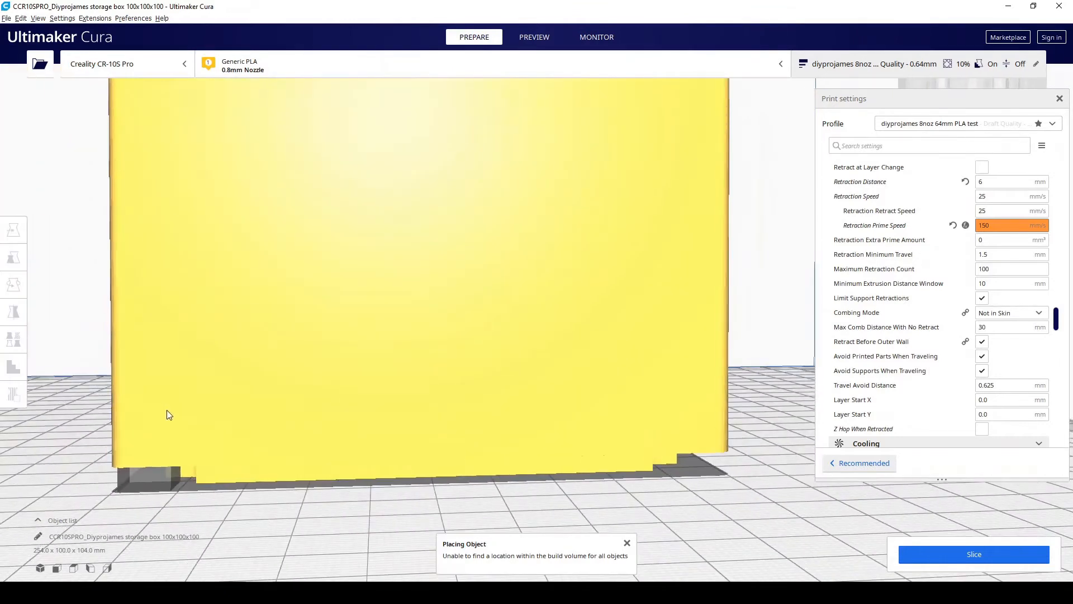
{"action": "left_click", "coordinate": [160, 475]}
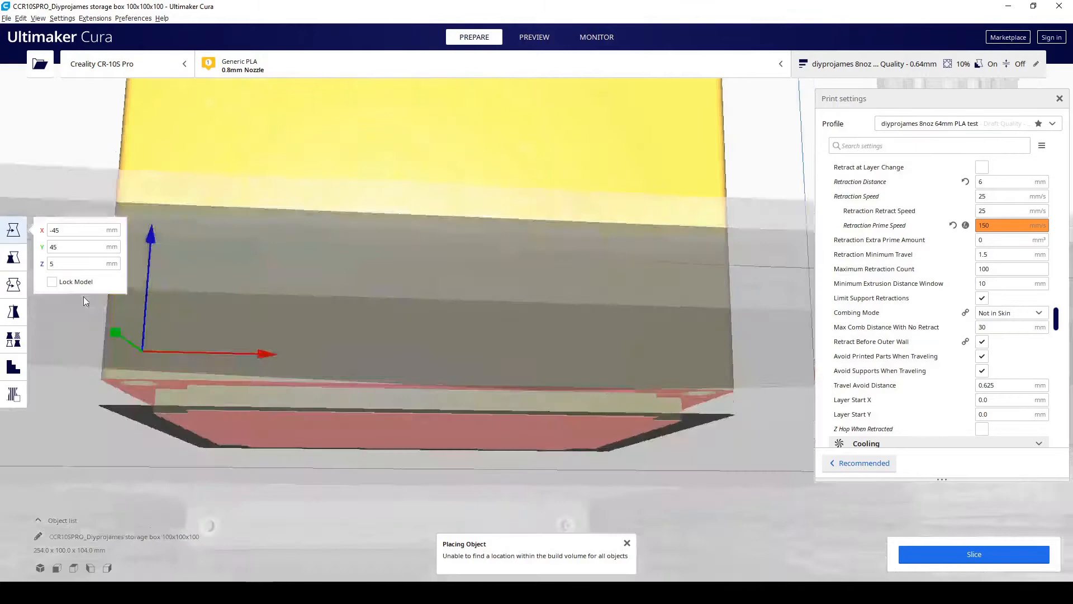
{"action": "right_click_drag", "start_coordinate": [87, 327], "coordinate": [165, 277]}
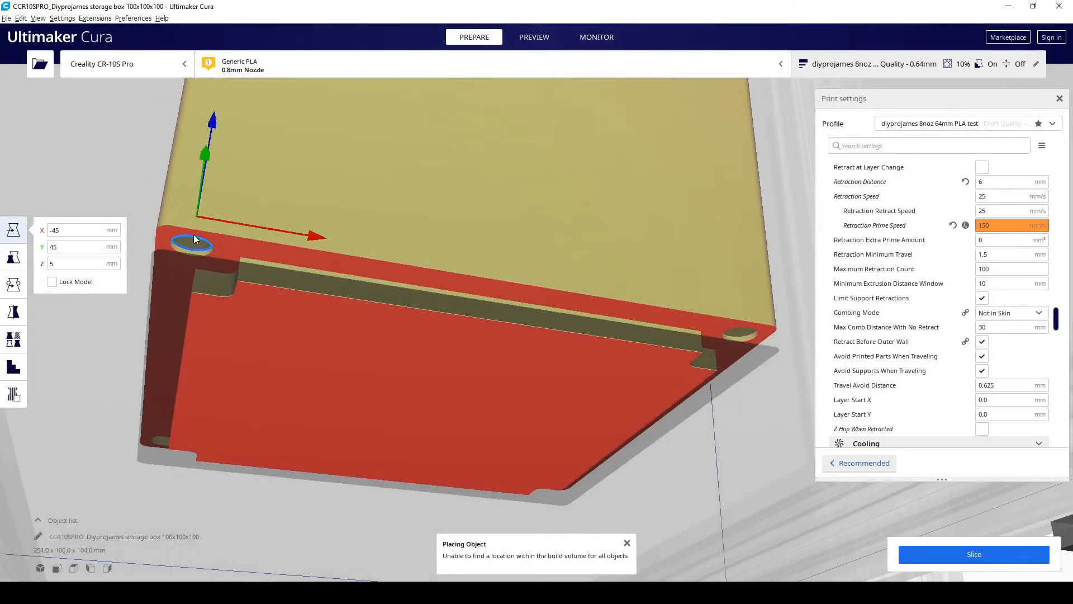
Place the second blocker copy in the rear-left corner hole at X -45 mm, Y -45 mm and Z 5 mm
{"action": "right_click_drag", "start_coordinate": [431, 522], "coordinate": [627, 501]}
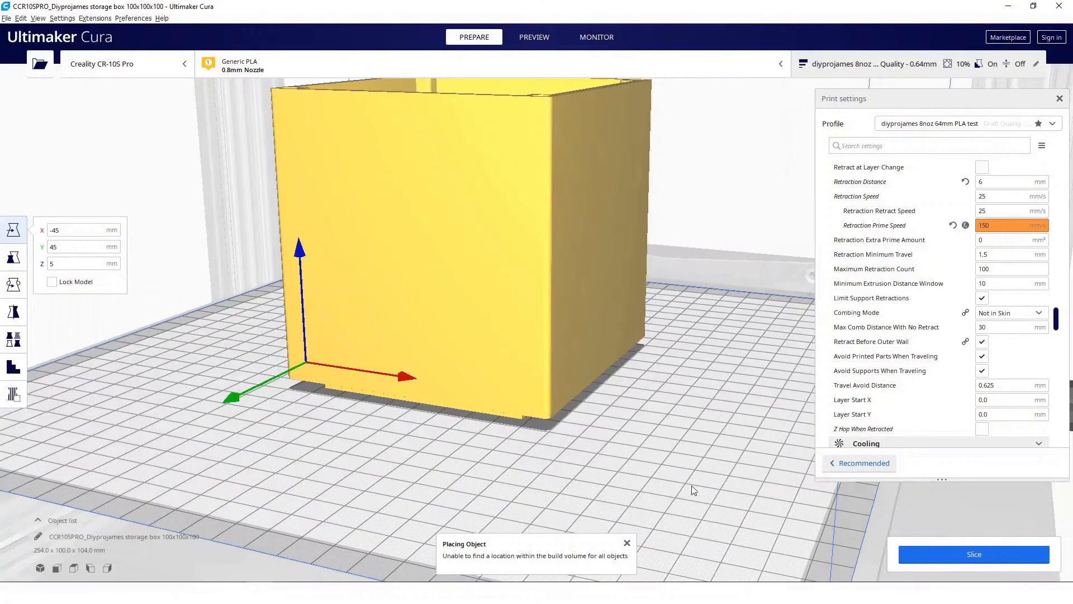
{"action": "right_click_drag", "start_coordinate": [693, 487], "coordinate": [685, 521]}
{"action": "scroll", "coordinate": [693, 489], "scroll_direction": "down", "scroll_amount": 4}
{"action": "right_click", "coordinate": [719, 398]}
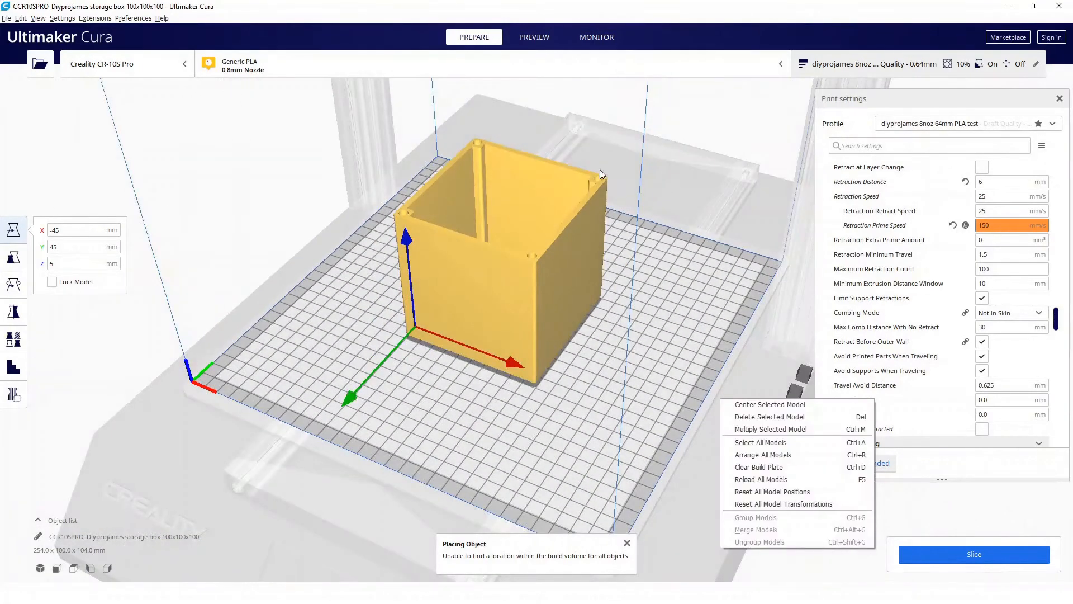
{"action": "left_click", "coordinate": [705, 347]}
{"action": "left_click", "coordinate": [794, 393]}
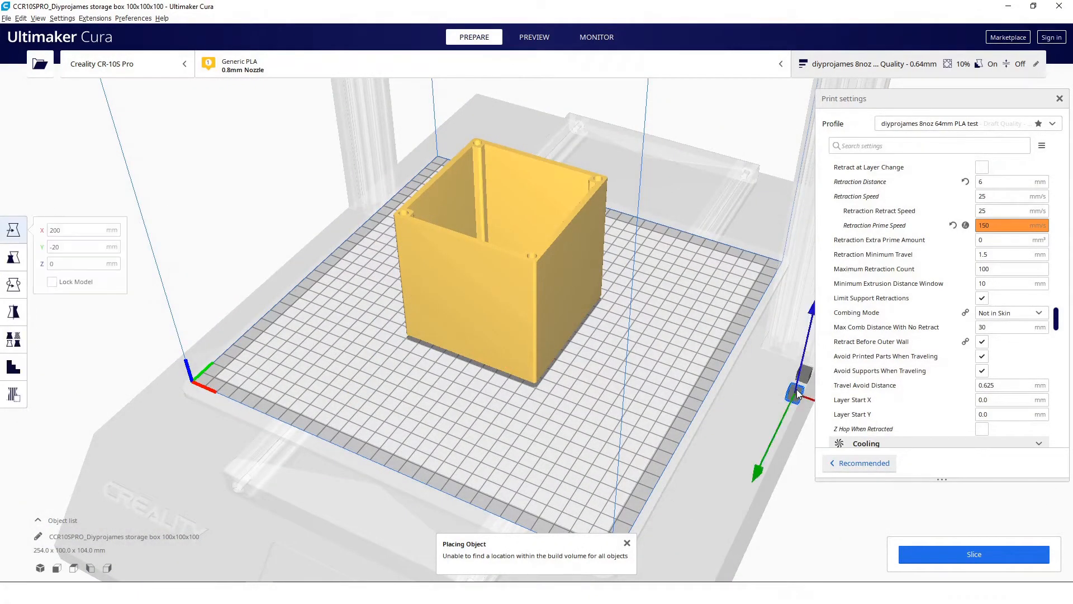
{"action": "scroll", "coordinate": [709, 449], "scroll_direction": "down", "scroll_amount": 1}
{"action": "scroll", "coordinate": [709, 444], "scroll_direction": "down", "scroll_amount": 2}
{"action": "right_click_drag", "start_coordinate": [730, 437], "coordinate": [783, 415]}
{"action": "double_click", "coordinate": [64, 230]}
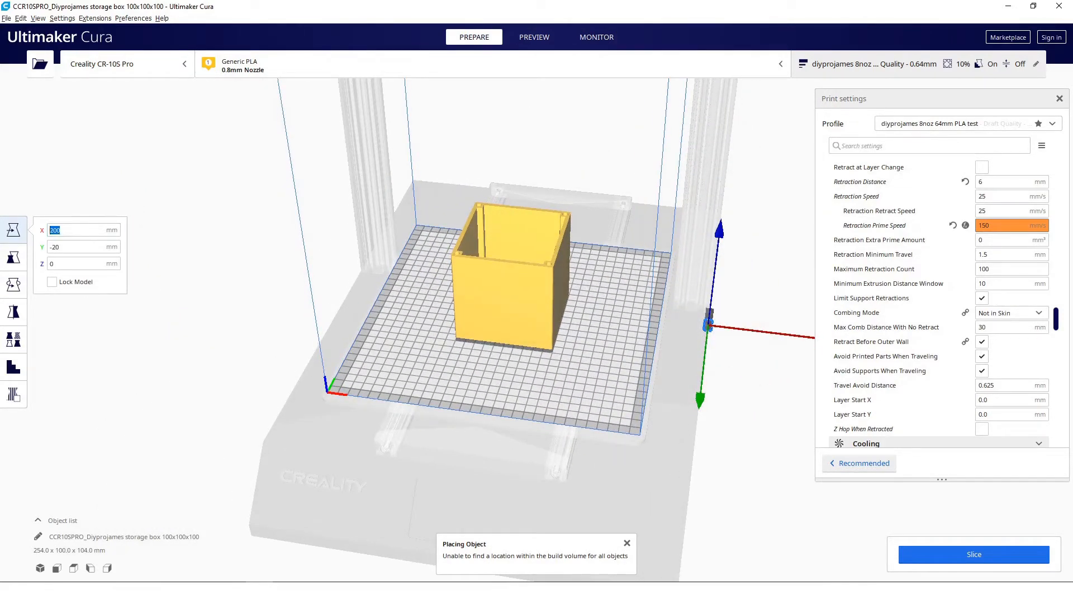
{"action": "type", "text": "-"}
{"action": "key", "text": "Tab"}
{"action": "type", "text": "-"}
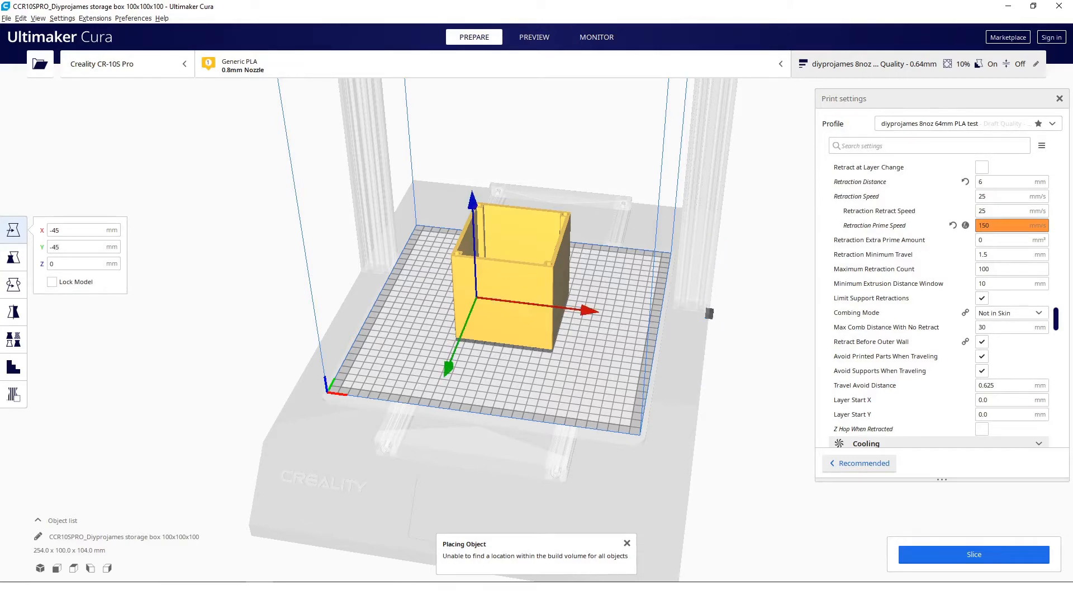
{"action": "key", "text": "Tab"}
{"action": "right_click_drag", "start_coordinate": [258, 180], "coordinate": [439, 255]}
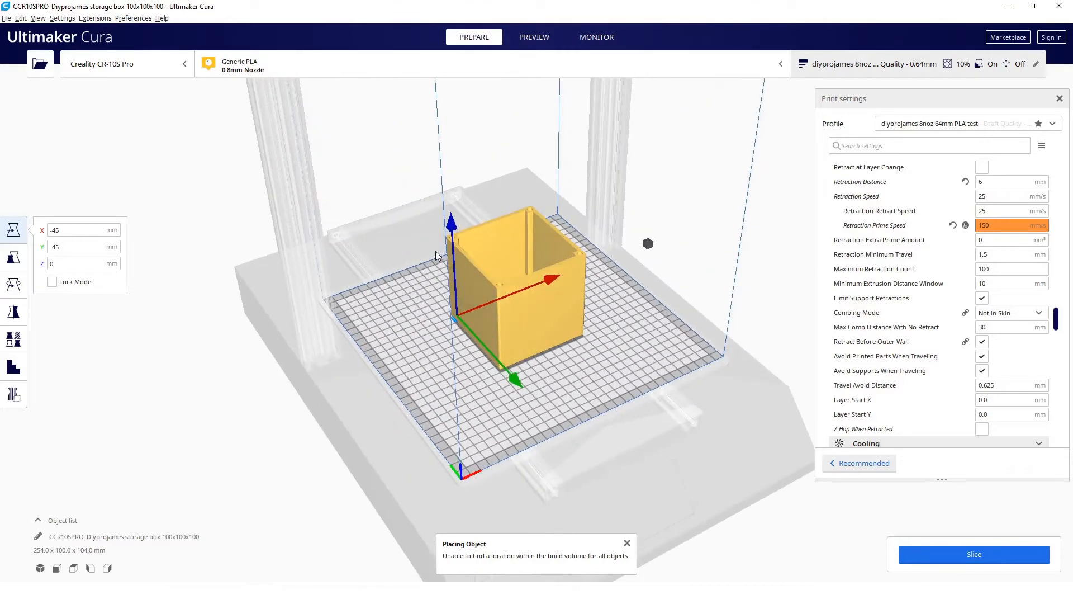
{"action": "left_click", "coordinate": [66, 265]}
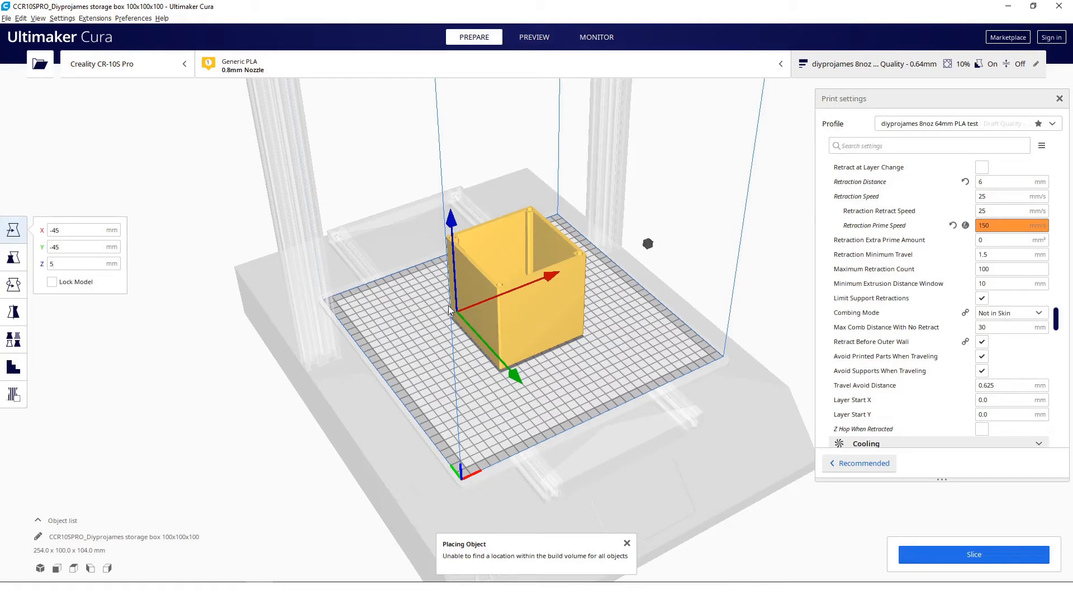
Place the last blocker copy in the rear-right corner hole at X 45 mm, Y -45 mm and Z 5 mm
{"action": "left_click", "coordinate": [648, 244]}
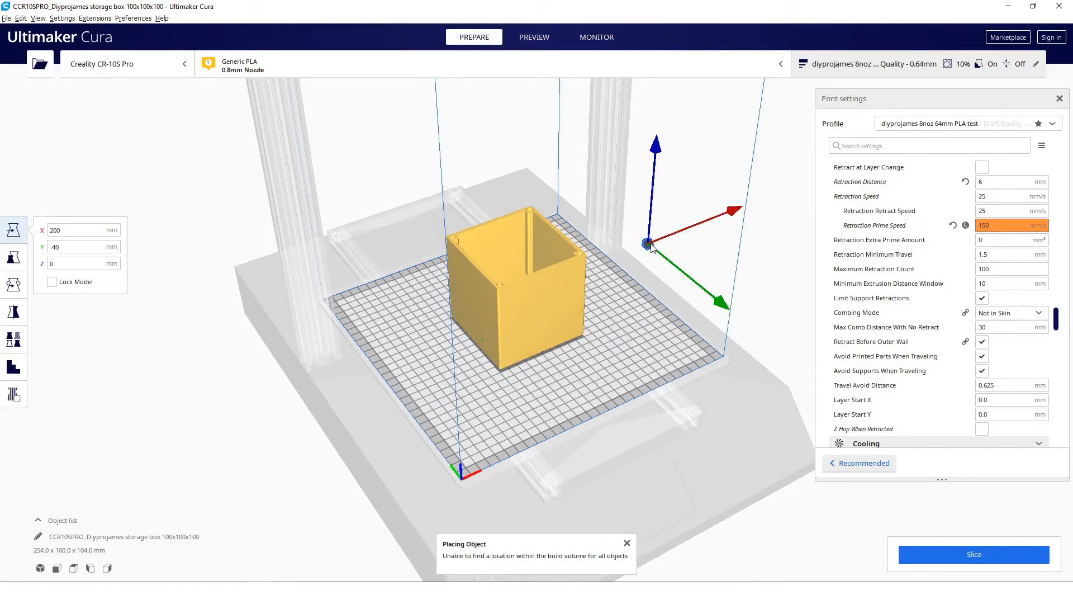
{"action": "double_click", "coordinate": [97, 232]}
{"action": "right_click_drag", "start_coordinate": [679, 385], "coordinate": [556, 396]}
{"action": "left_click_drag", "start_coordinate": [84, 232], "coordinate": [19, 236]}
{"action": "type", "text": "45"}
{"action": "key", "text": "Tab"}
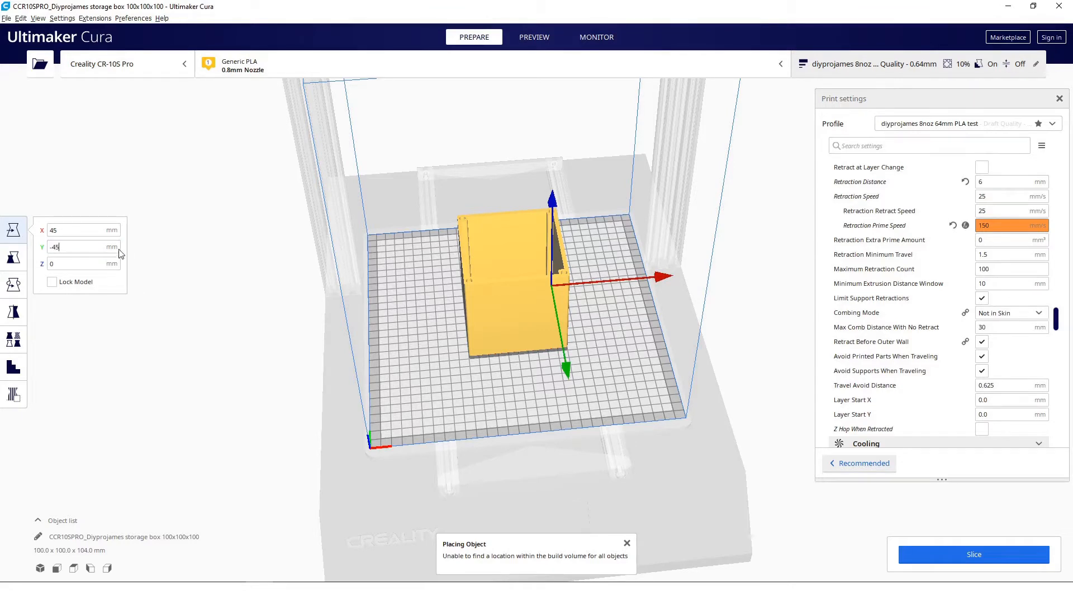
{"action": "left_click_drag", "start_coordinate": [78, 263], "coordinate": [40, 264]}
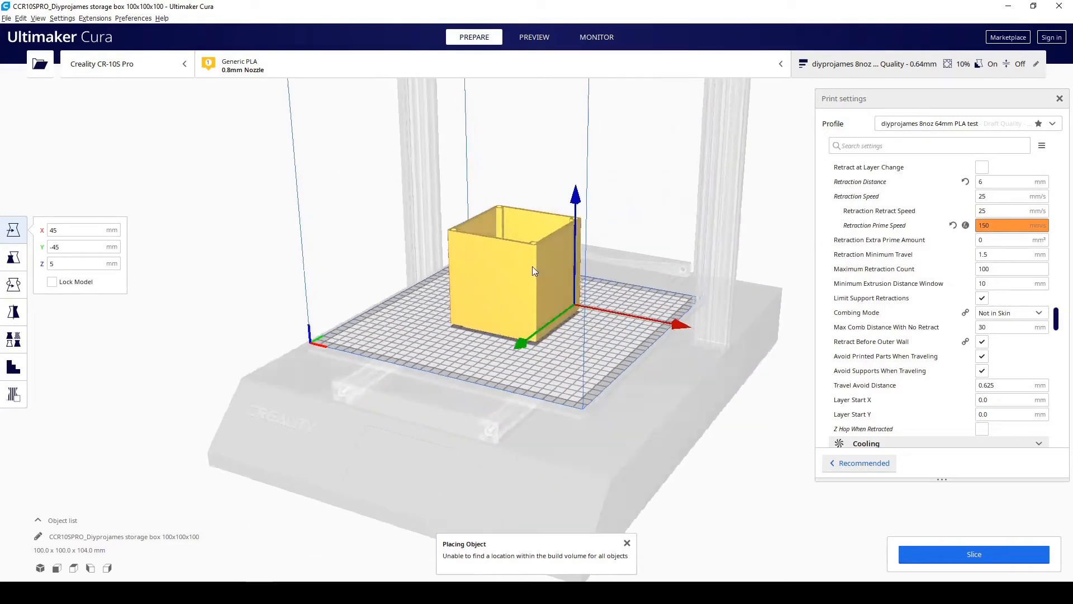
Open the per-model settings of the rear-right support blocker to check its mesh type
{"action": "right_click_drag", "start_coordinate": [533, 267], "coordinate": [531, 304]}
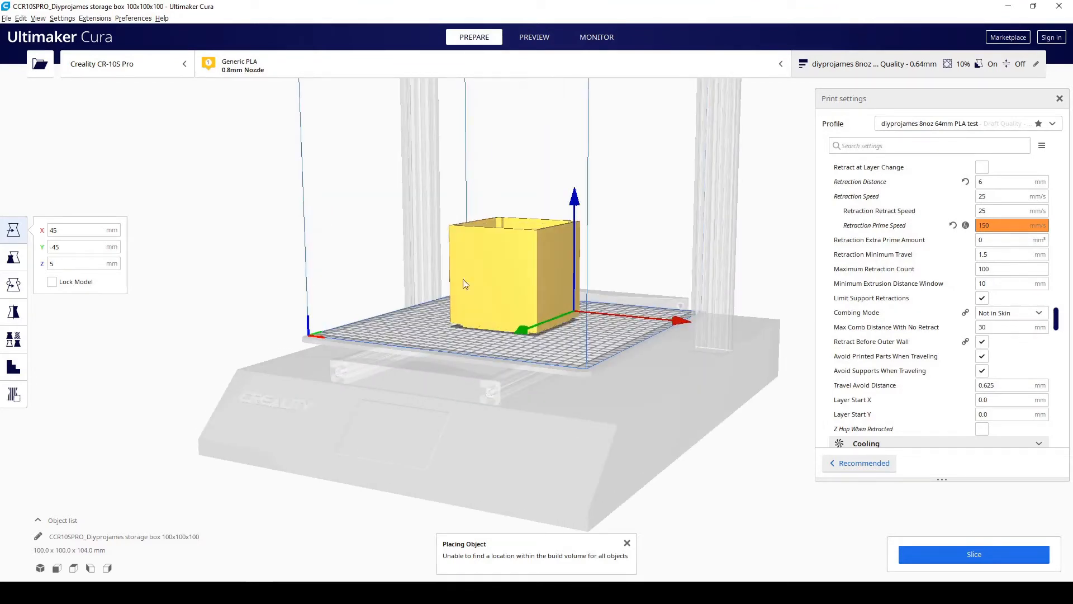
{"action": "left_click", "coordinate": [13, 343]}
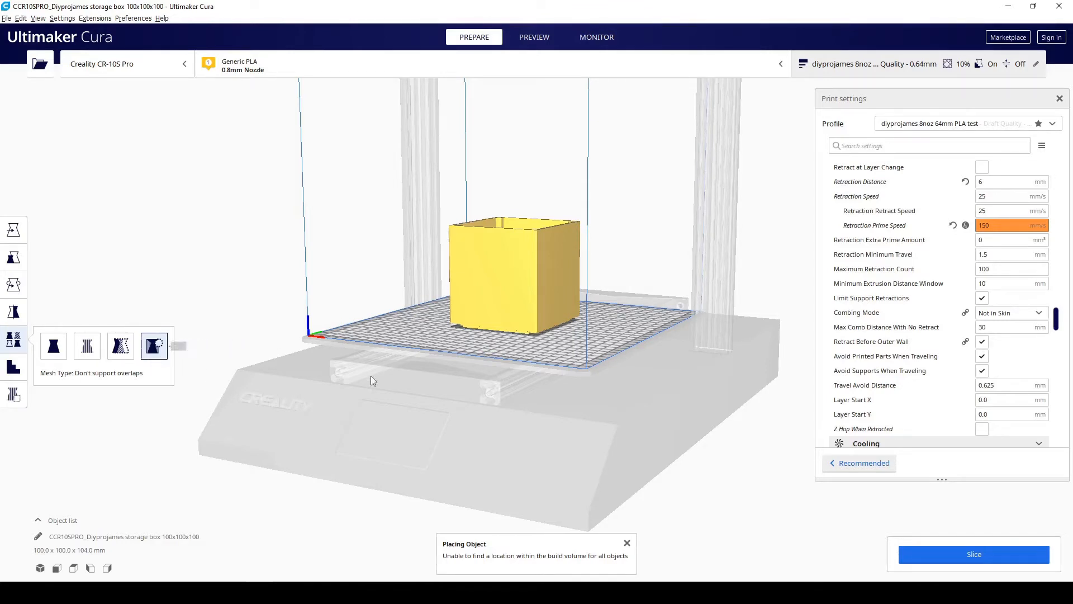
Slice the storage box with its corner support blockers and open the layer preview
{"action": "left_click", "coordinate": [997, 553]}
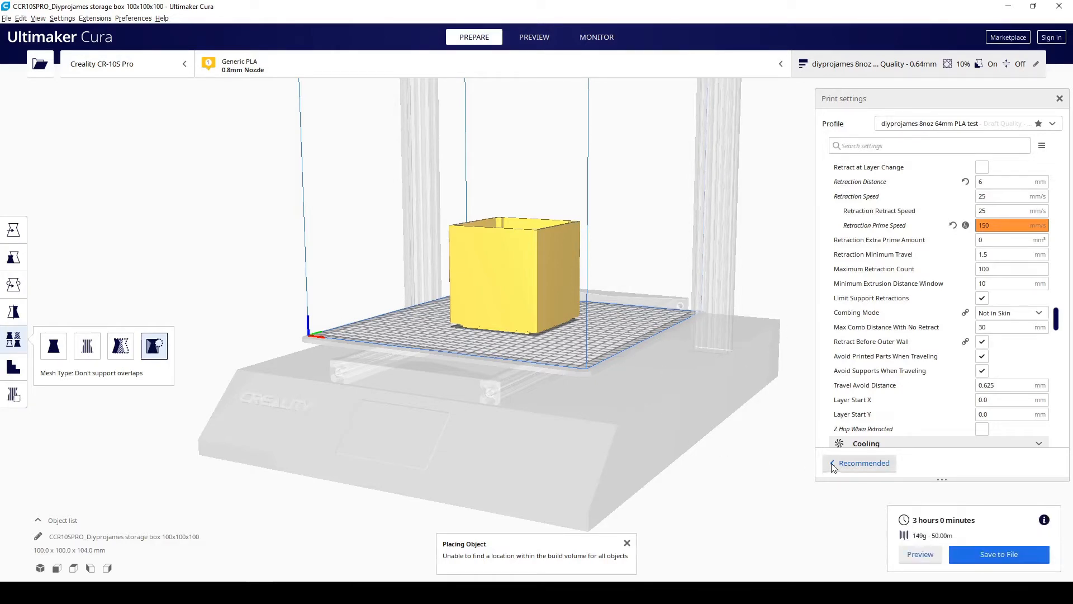
{"action": "left_click", "coordinate": [920, 554]}
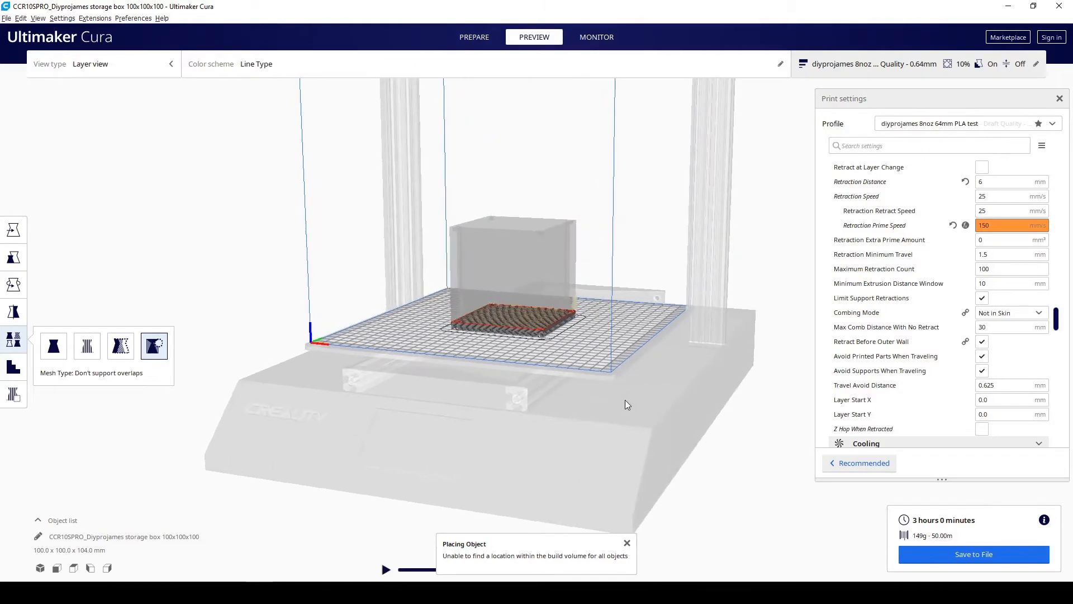
{"action": "scroll", "coordinate": [632, 394], "scroll_direction": "up", "scroll_amount": 5}
{"action": "right_click_drag", "start_coordinate": [626, 393], "coordinate": [593, 391]}
{"action": "scroll", "coordinate": [586, 439], "scroll_direction": "up", "scroll_amount": 5}
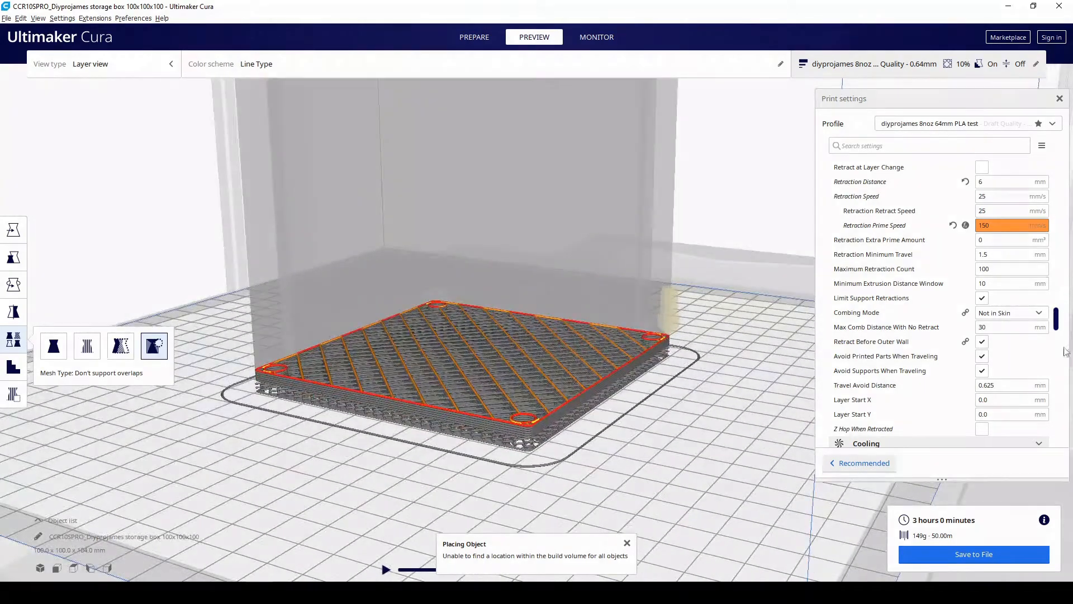
Step the layer preview through layers 5, 7 and 12 and examine the supports around the box's corner holes
{"action": "left_click_drag", "start_coordinate": [1061, 373], "coordinate": [1059, 379]}
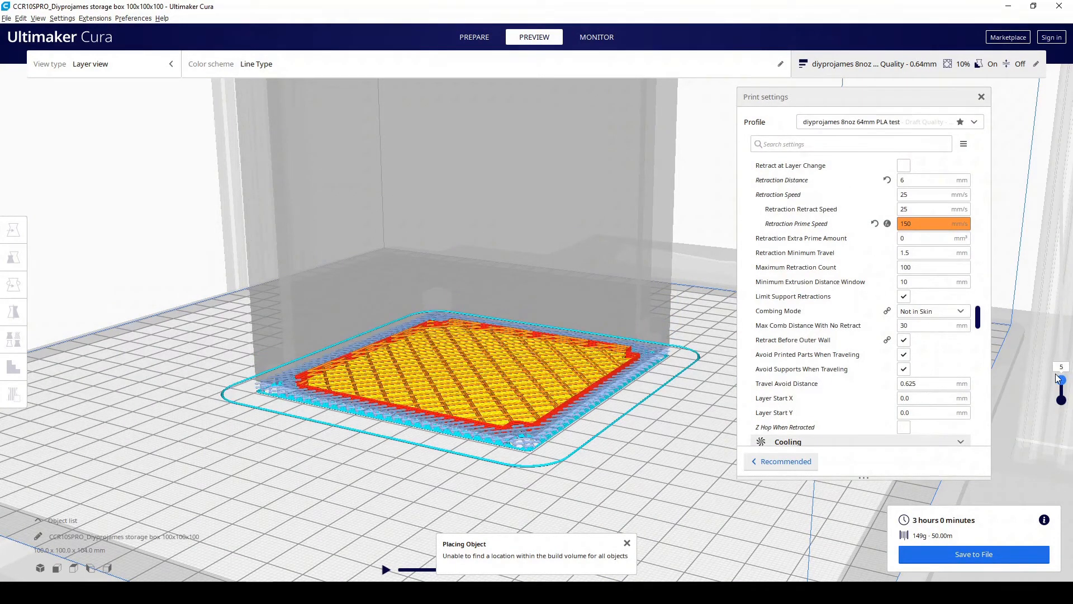
{"action": "scroll", "coordinate": [560, 473], "scroll_direction": "up", "scroll_amount": 5}
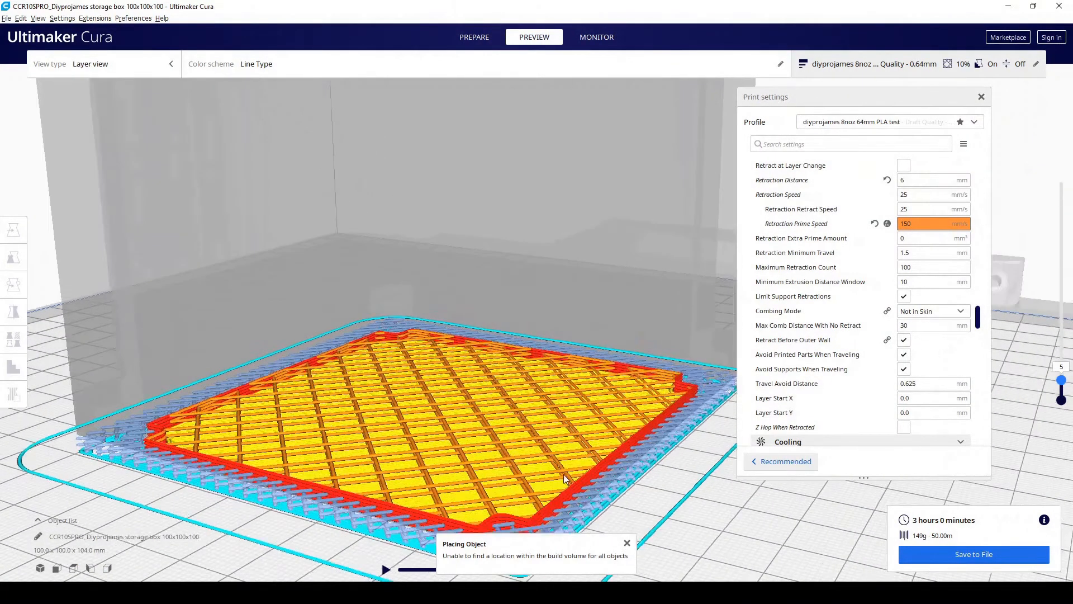
{"action": "scroll", "coordinate": [554, 447], "scroll_direction": "up", "scroll_amount": 2}
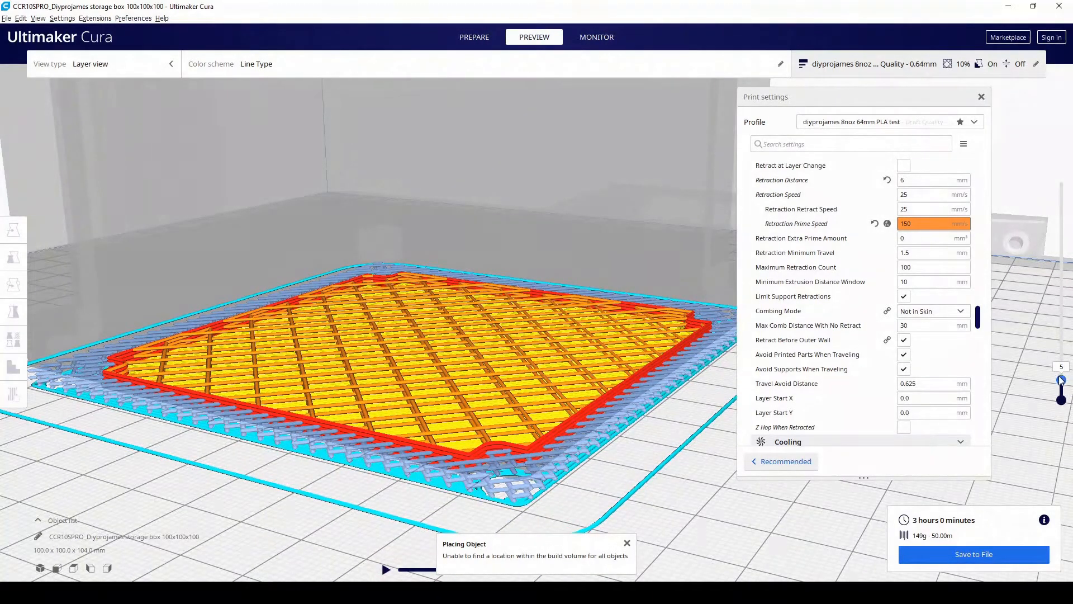
{"action": "left_click_drag", "start_coordinate": [1059, 371], "coordinate": [1058, 367]}
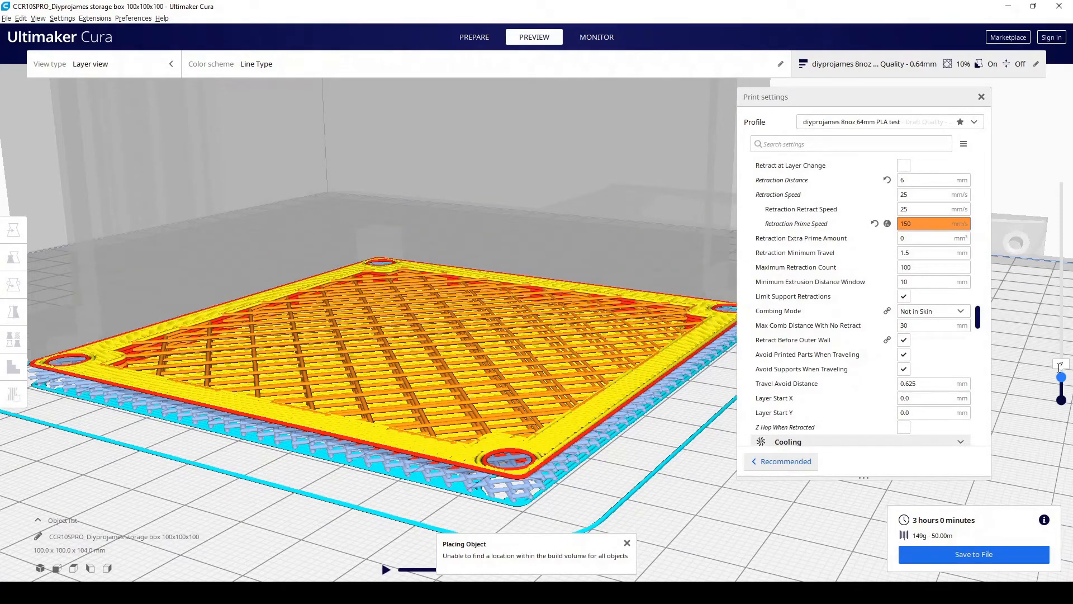
{"action": "mouse_move", "coordinate": [500, 474]}
{"action": "right_mouse_down"}
{"action": "mouse_move", "coordinate": [573, 480]}
{"action": "mouse_move", "coordinate": [496, 495]}
{"action": "right_mouse_up"}
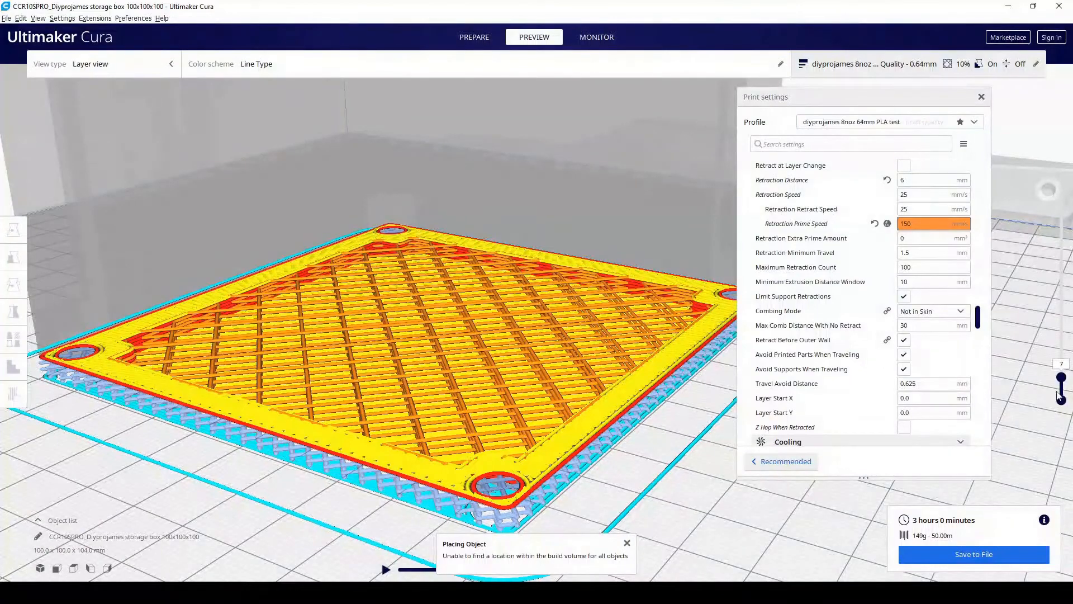
{"action": "left_click_drag", "start_coordinate": [1062, 379], "coordinate": [1050, 373]}
{"action": "right_click_drag", "start_coordinate": [551, 497], "coordinate": [384, 522]}
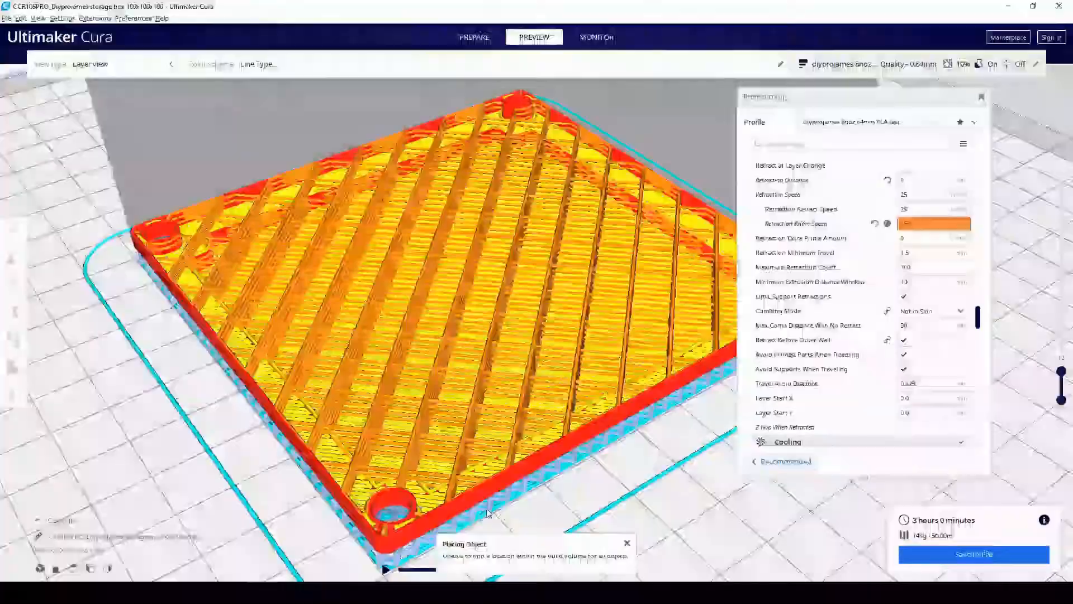
{"action": "scroll", "coordinate": [397, 519], "scroll_direction": "down", "scroll_amount": 3}
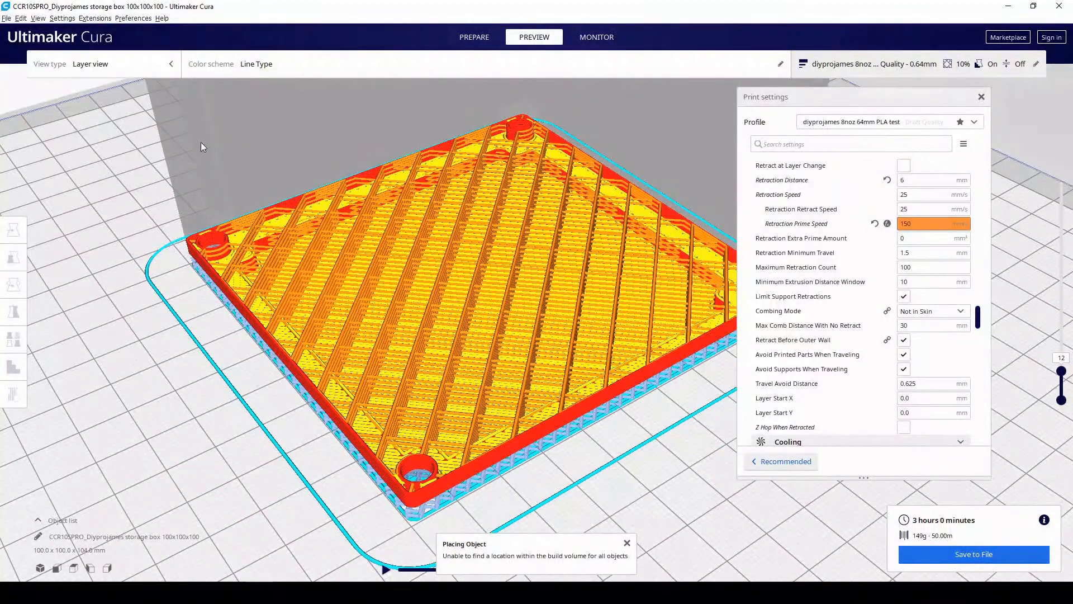
Save the project as a 3MF in the printables folder, overwriting CCR10SPRO_Diyprojames storage box 100x100x100
{"action": "left_click", "coordinate": [7, 18]}
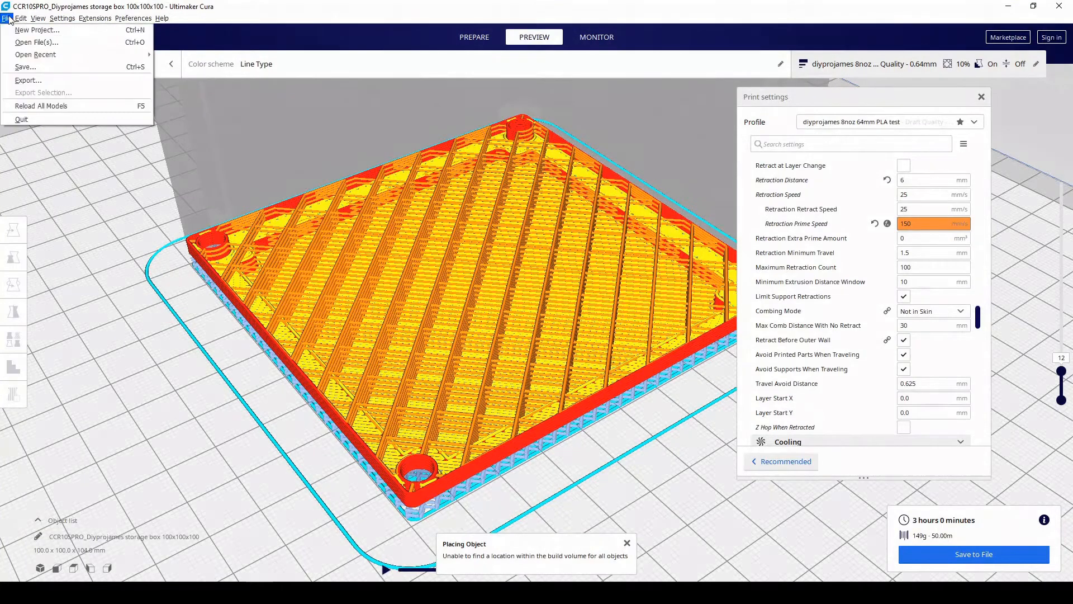
{"action": "left_click", "coordinate": [58, 67]}
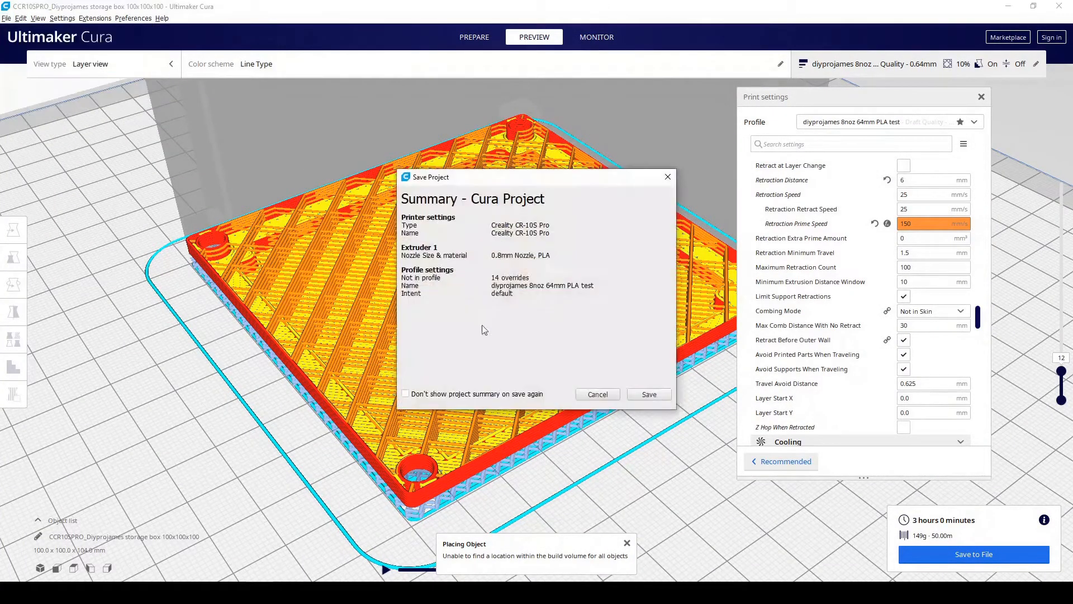
{"action": "left_click", "coordinate": [650, 395]}
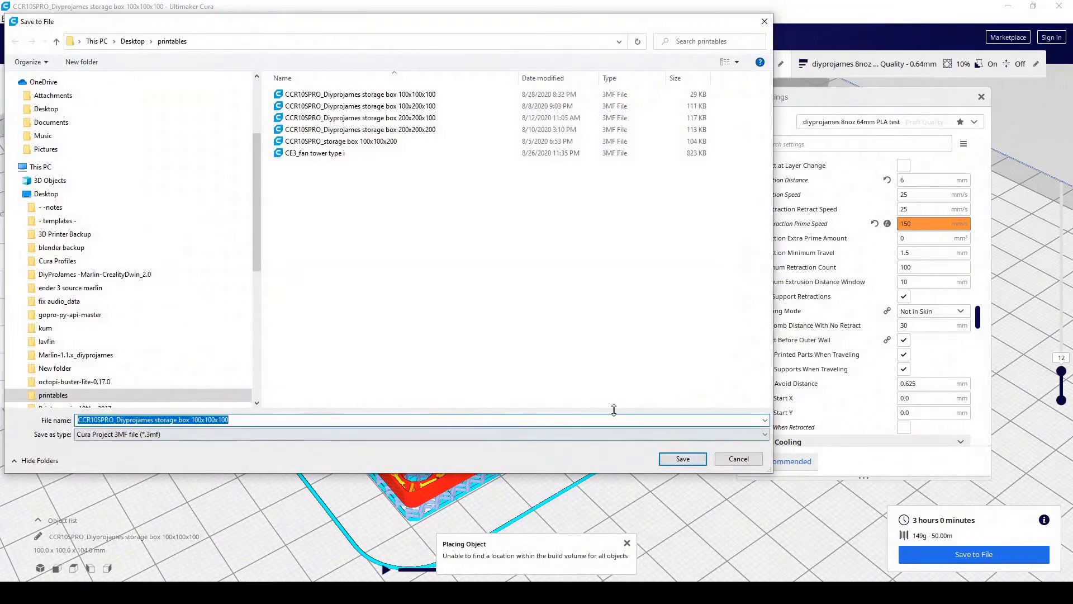
{"action": "left_click", "coordinate": [678, 463]}
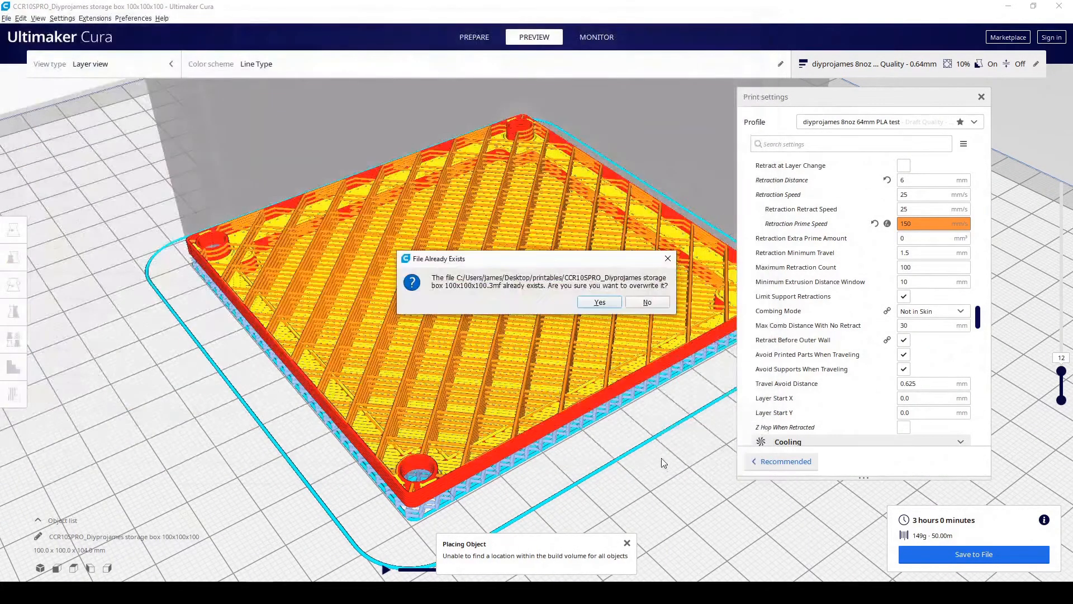
{"action": "left_click", "coordinate": [599, 302]}
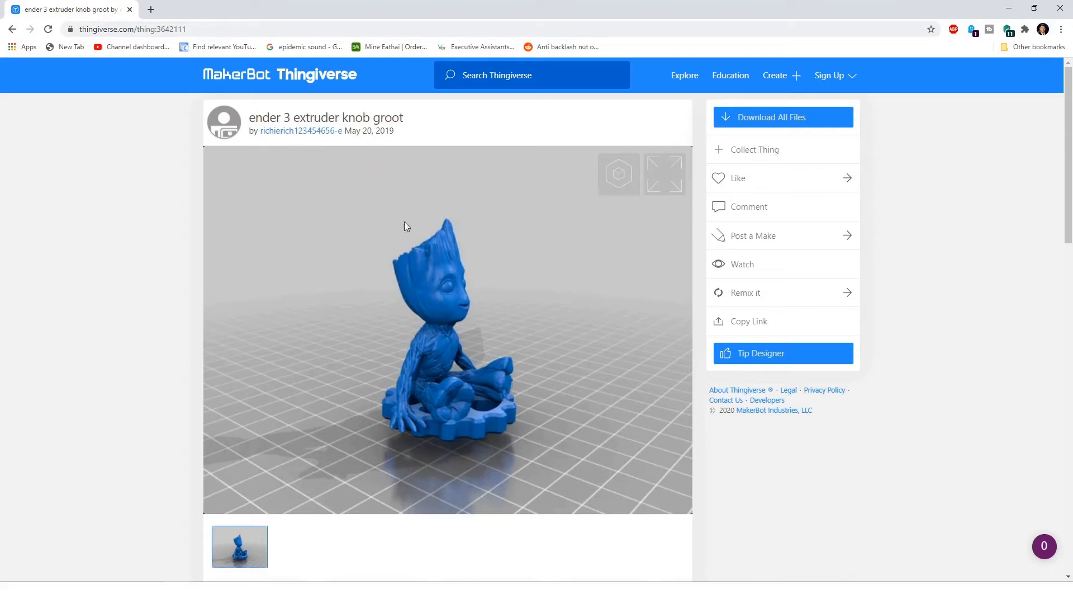
Switch from Thingiverse to Cura, set the Groot knob's support placement to Touching Buildplate and slice the model
{"action": "left_click", "coordinate": [1010, 8]}
{"action": "scroll", "coordinate": [586, 388], "scroll_direction": "up", "scroll_amount": 3}
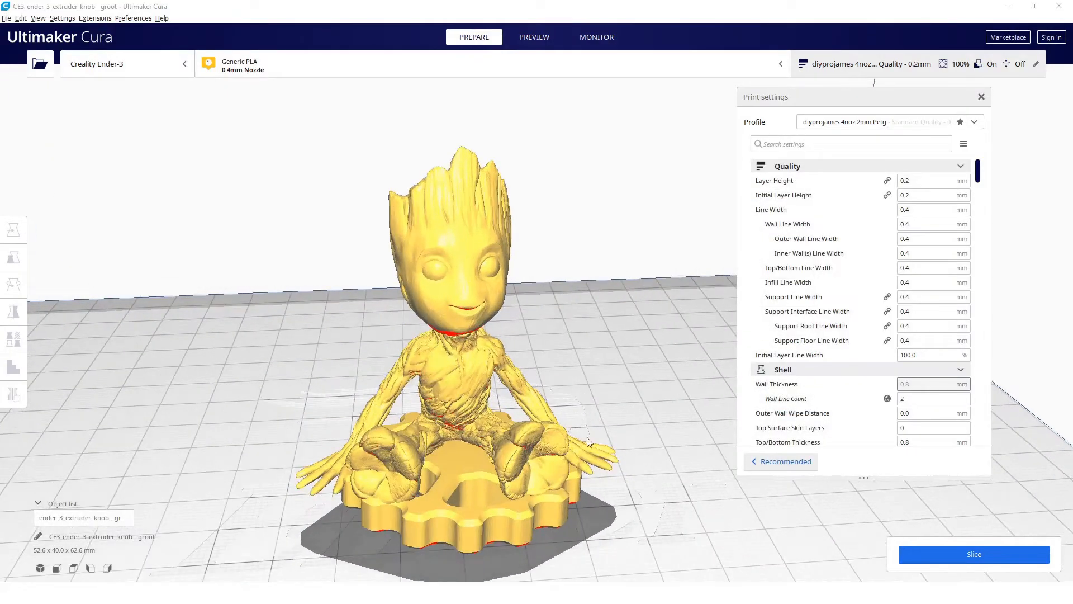
{"action": "scroll", "coordinate": [806, 347], "scroll_direction": "down", "scroll_amount": 10}
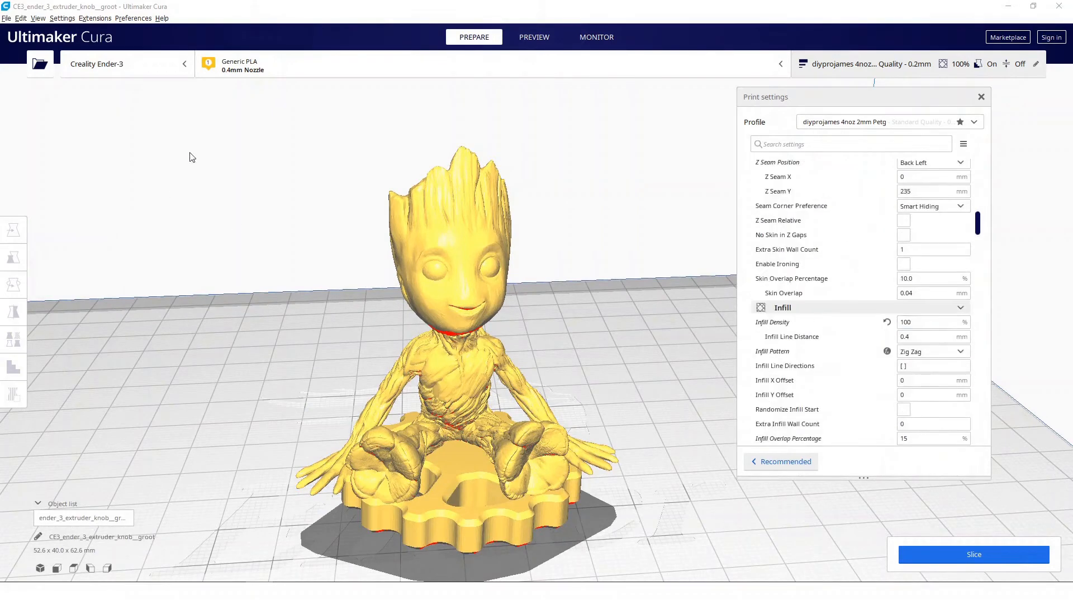
{"action": "scroll", "coordinate": [192, 156], "scroll_direction": "down", "scroll_amount": 1}
{"action": "scroll", "coordinate": [894, 377], "scroll_direction": "down", "scroll_amount": 3}
{"action": "scroll", "coordinate": [895, 377], "scroll_direction": "down", "scroll_amount": 5}
{"action": "scroll", "coordinate": [889, 375], "scroll_direction": "down", "scroll_amount": 8}
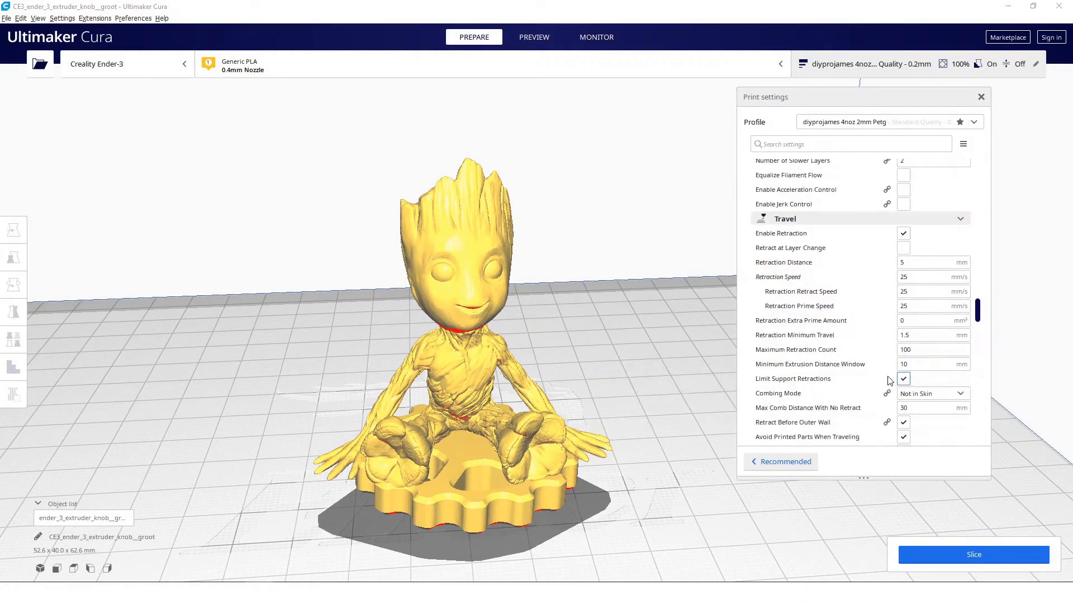
{"action": "left_click", "coordinate": [919, 267]}
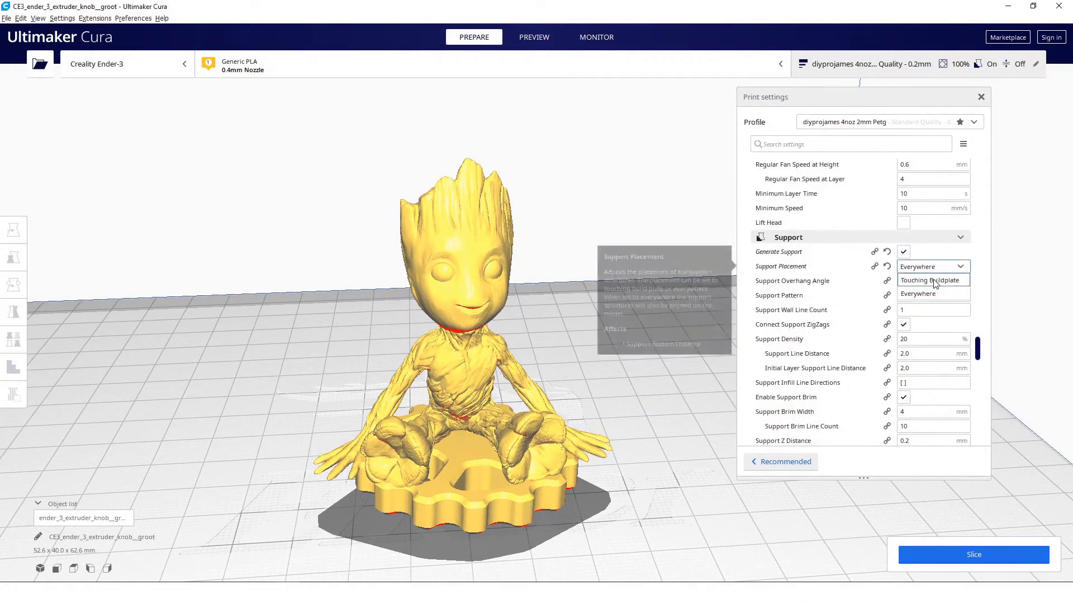
{"action": "left_click", "coordinate": [930, 280]}
{"action": "left_click", "coordinate": [975, 555]}
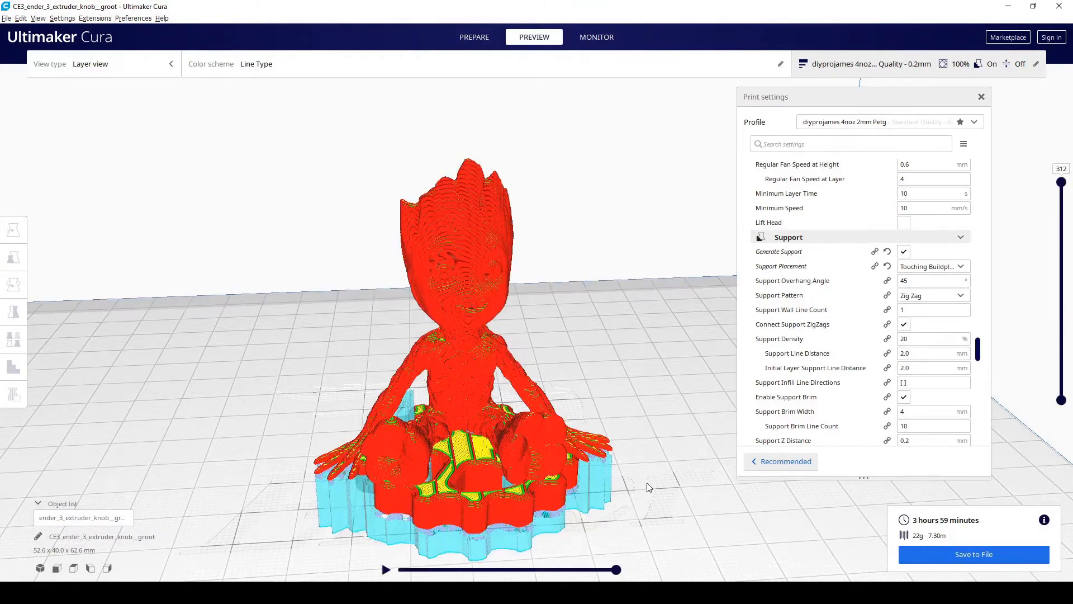
Examine the sliced supports beneath Groot's hands, legs and gear base from the front and above
{"action": "right_click_drag", "start_coordinate": [570, 477], "coordinate": [485, 461]}
{"action": "scroll", "coordinate": [594, 468], "scroll_direction": "up", "scroll_amount": 5}
{"action": "mouse_move", "coordinate": [580, 434]}
{"action": "right_mouse_down"}
{"action": "mouse_move", "coordinate": [551, 384]}
{"action": "mouse_move", "coordinate": [459, 406]}
{"action": "mouse_move", "coordinate": [335, 408]}
{"action": "mouse_move", "coordinate": [513, 391]}
{"action": "mouse_move", "coordinate": [462, 382]}
{"action": "mouse_move", "coordinate": [491, 324]}
{"action": "mouse_move", "coordinate": [582, 349]}
{"action": "mouse_move", "coordinate": [593, 425]}
{"action": "right_mouse_up"}
{"action": "scroll", "coordinate": [468, 394], "scroll_direction": "up", "scroll_amount": 5}
{"action": "left_click_drag", "start_coordinate": [870, 88], "coordinate": [932, 90]}
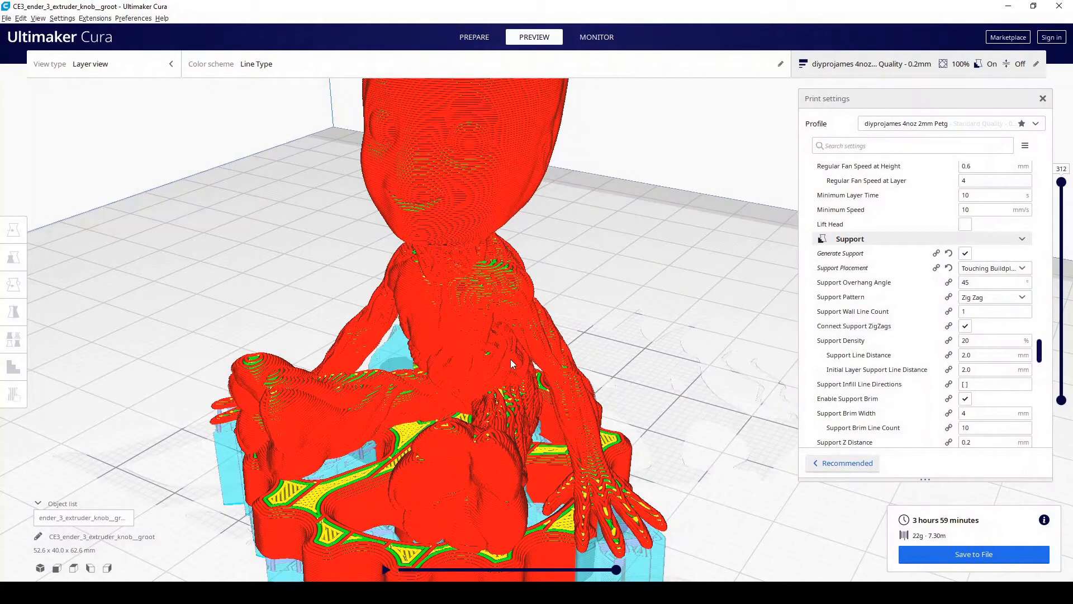
{"action": "right_click_drag", "start_coordinate": [522, 331], "coordinate": [546, 165]}
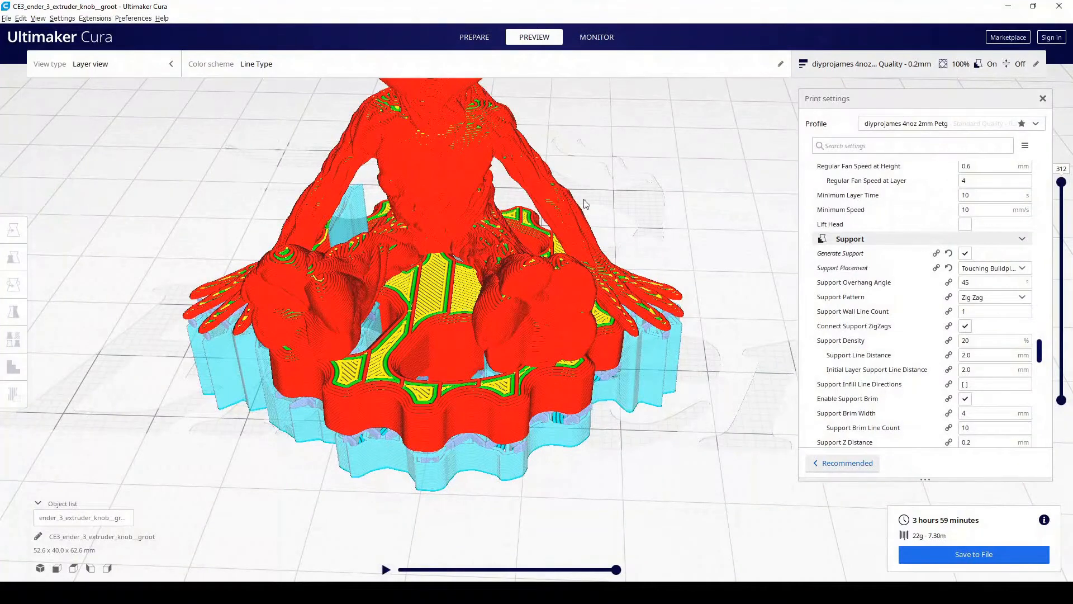
{"action": "right_click_drag", "start_coordinate": [572, 235], "coordinate": [486, 256]}
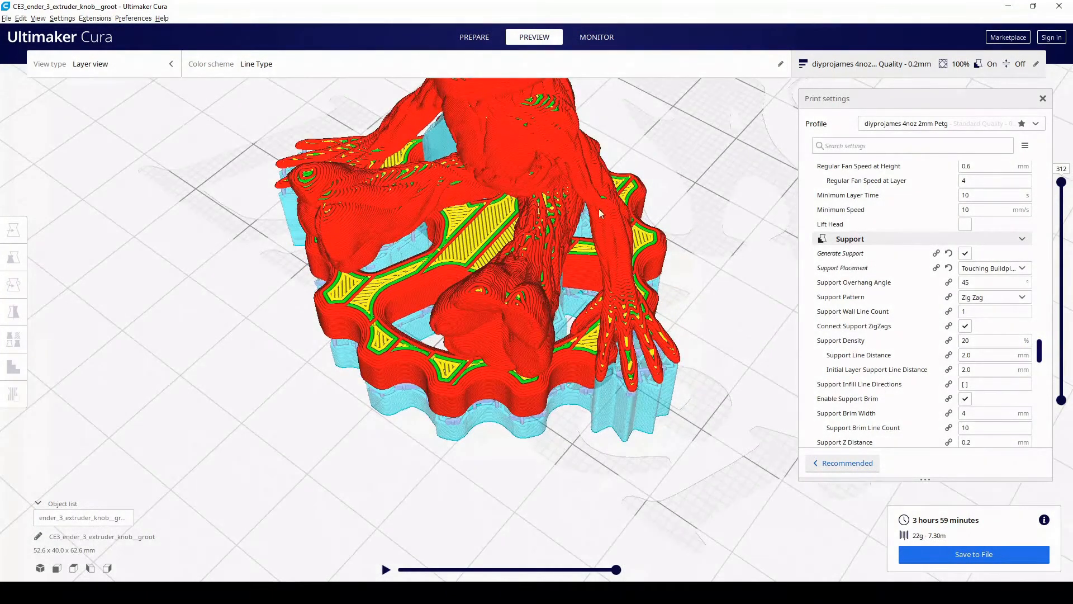
{"action": "right_click_drag", "start_coordinate": [596, 243], "coordinate": [575, 283]}
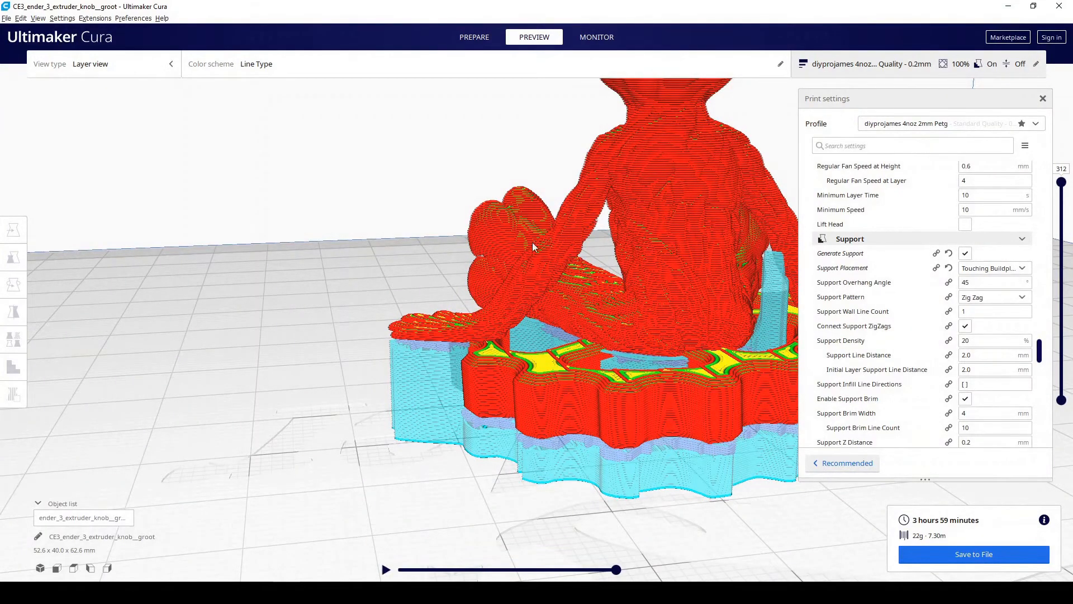
Examine the supports behind Groot's back, including the tall column under the arm and those inside the gear openings
{"action": "right_click_drag", "start_coordinate": [592, 269], "coordinate": [662, 274]}
{"action": "right_click_drag", "start_coordinate": [625, 316], "coordinate": [438, 291]}
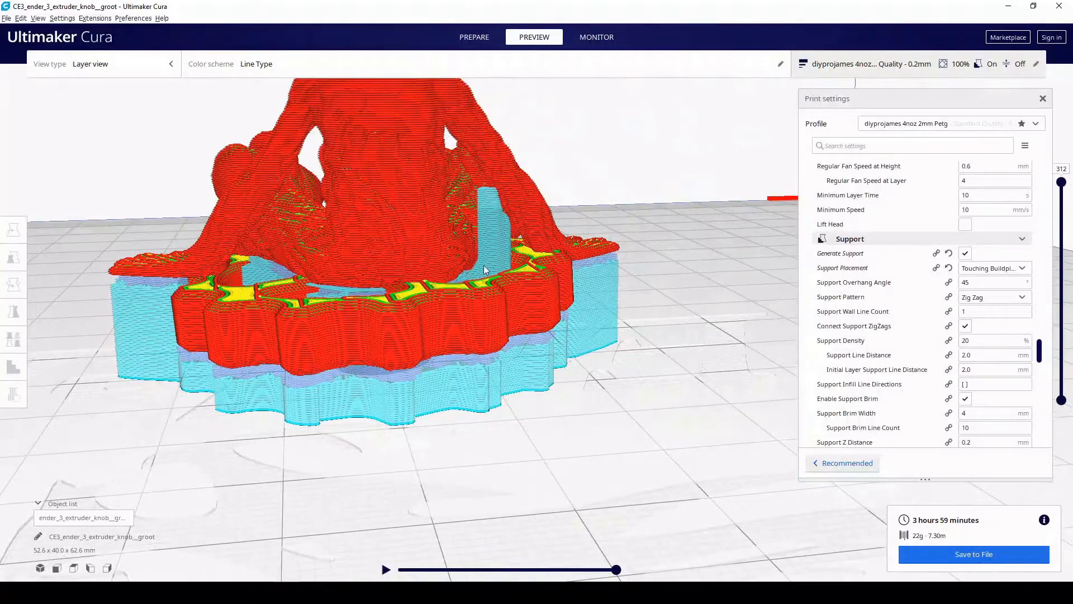
{"action": "right_click_drag", "start_coordinate": [488, 213], "coordinate": [488, 254]}
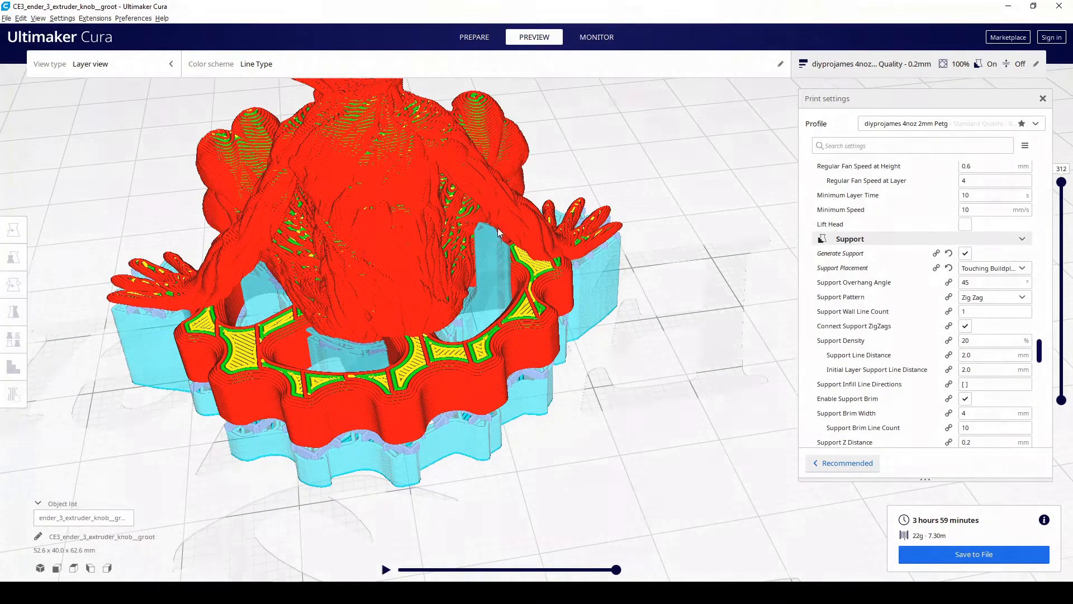
{"action": "right_click_drag", "start_coordinate": [499, 233], "coordinate": [512, 201]}
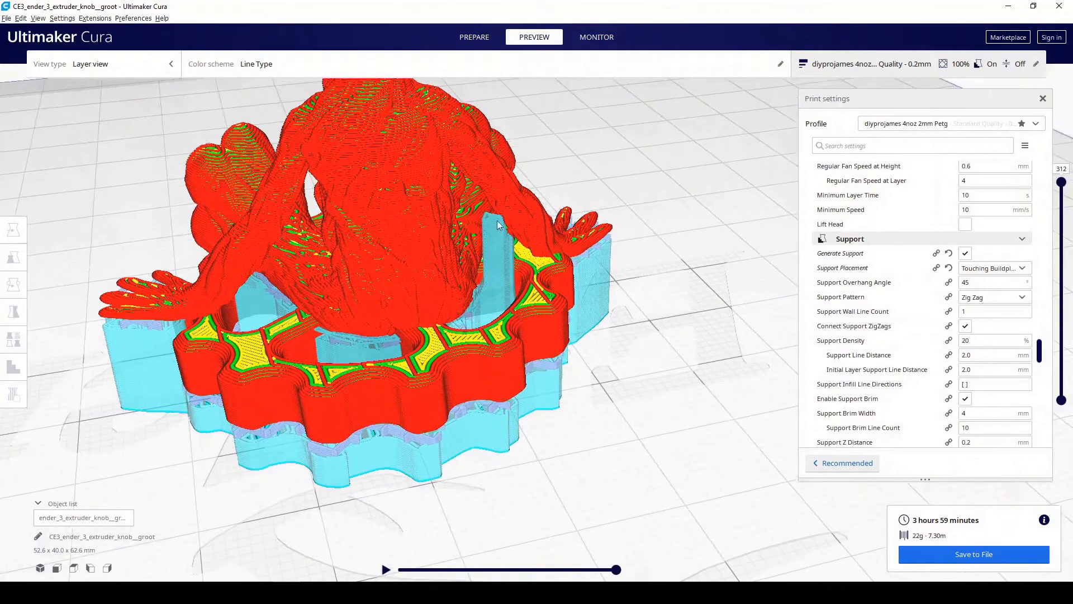
{"action": "right_click_drag", "start_coordinate": [438, 239], "coordinate": [328, 231]}
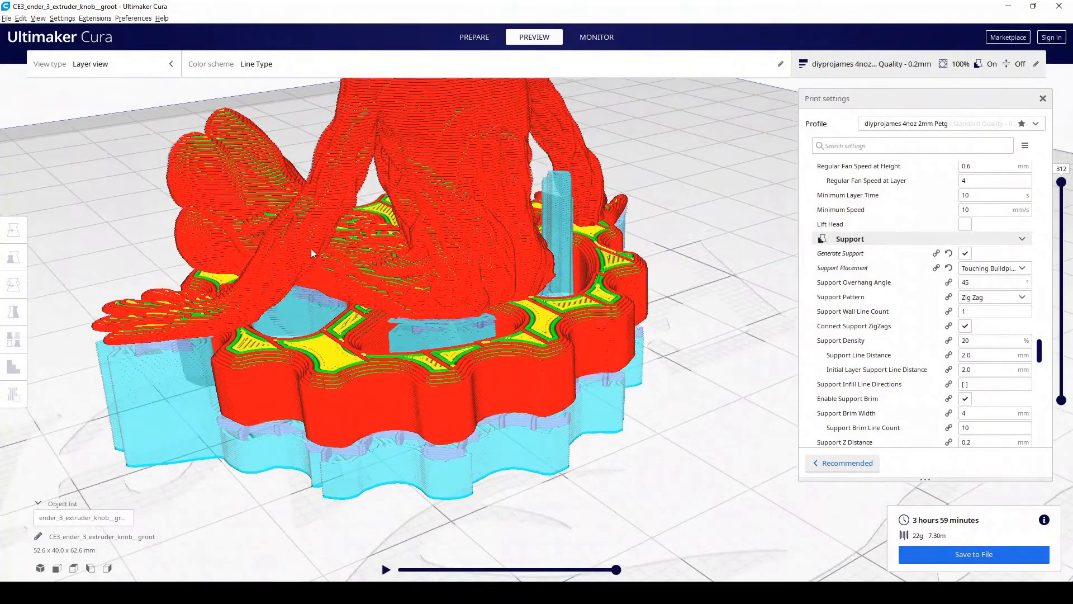
{"action": "right_click_drag", "start_coordinate": [359, 340], "coordinate": [295, 335]}
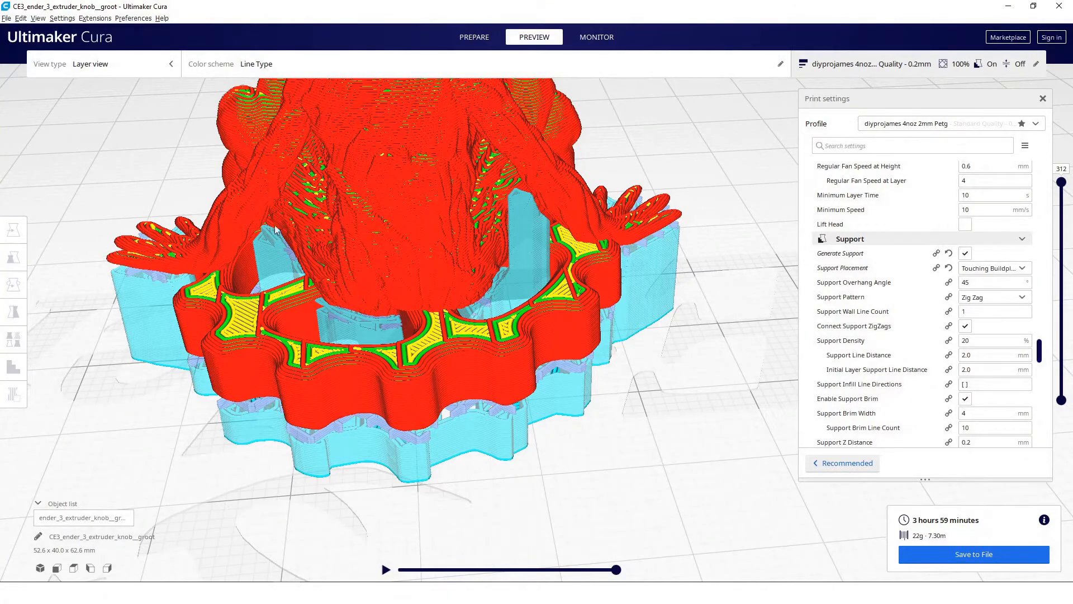
Compare the whole Groot figure from front and back to check which overhangs the buildplate supports reach
{"action": "right_click_drag", "start_coordinate": [268, 197], "coordinate": [495, 311]}
{"action": "scroll", "coordinate": [503, 261], "scroll_direction": "down", "scroll_amount": 3}
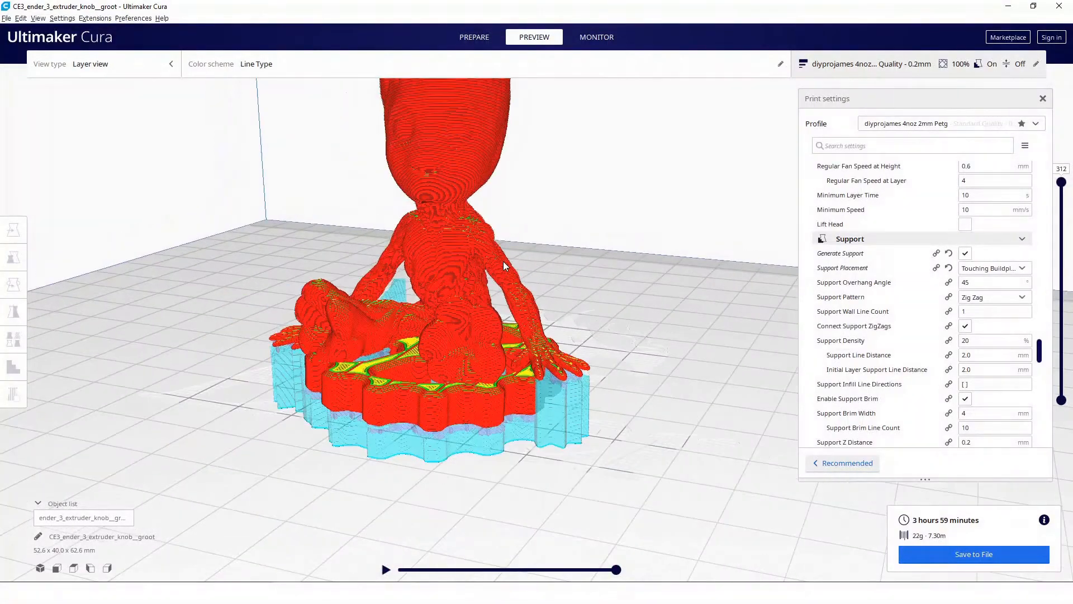
{"action": "scroll", "coordinate": [515, 324], "scroll_direction": "down", "scroll_amount": 1}
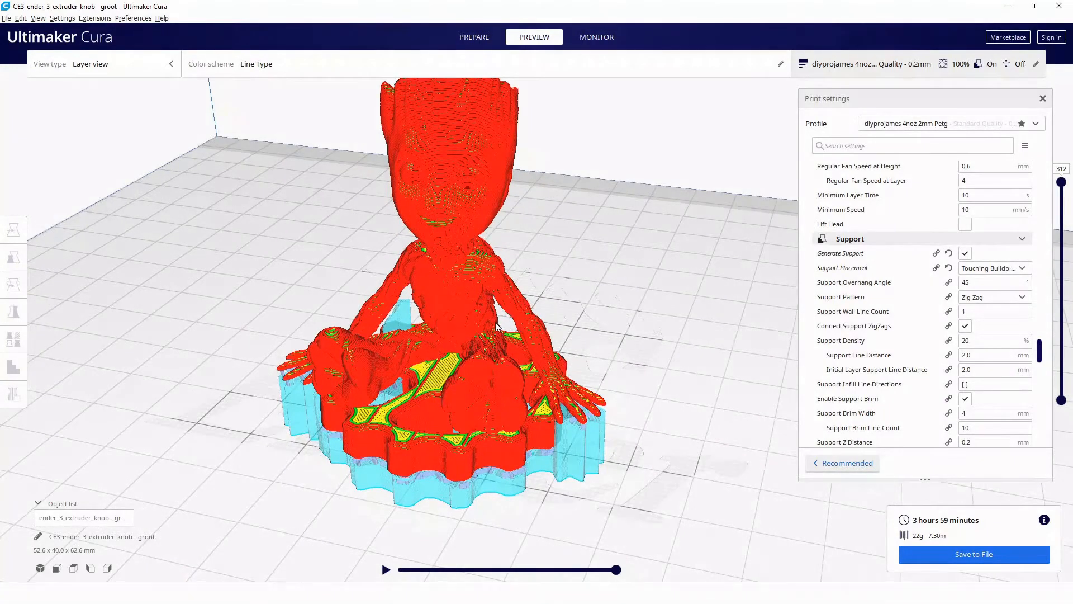
{"action": "right_click_drag", "start_coordinate": [652, 287], "coordinate": [385, 255]}
{"action": "middle_click_drag", "start_coordinate": [531, 280], "coordinate": [386, 352]}
{"action": "right_click_drag", "start_coordinate": [359, 367], "coordinate": [243, 373]}
{"action": "scroll", "coordinate": [459, 364], "scroll_direction": "up", "scroll_amount": 6}
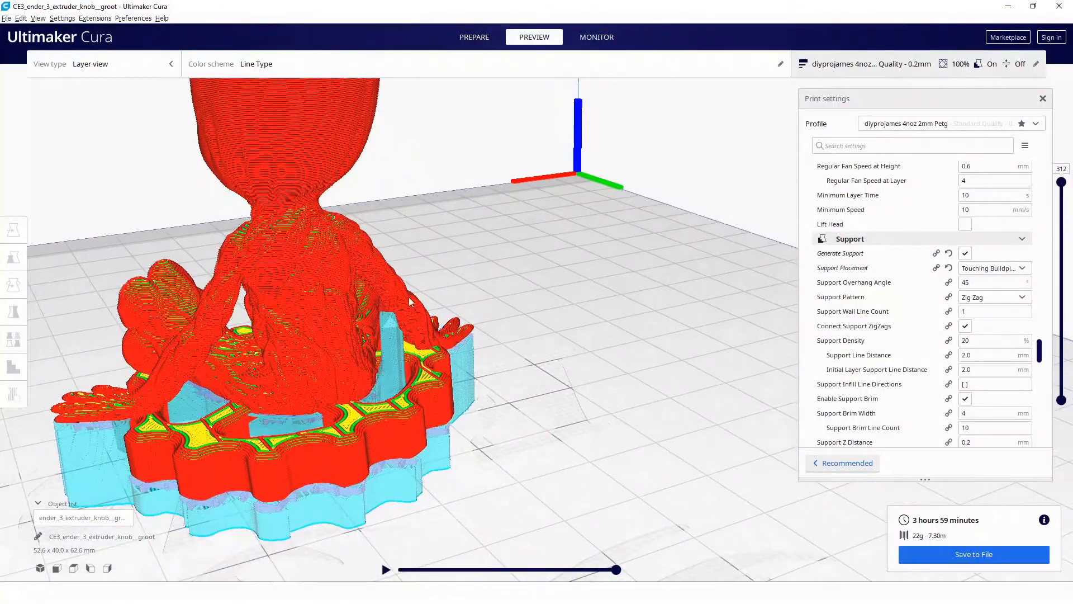
{"action": "right_click_drag", "start_coordinate": [414, 337], "coordinate": [448, 336]}
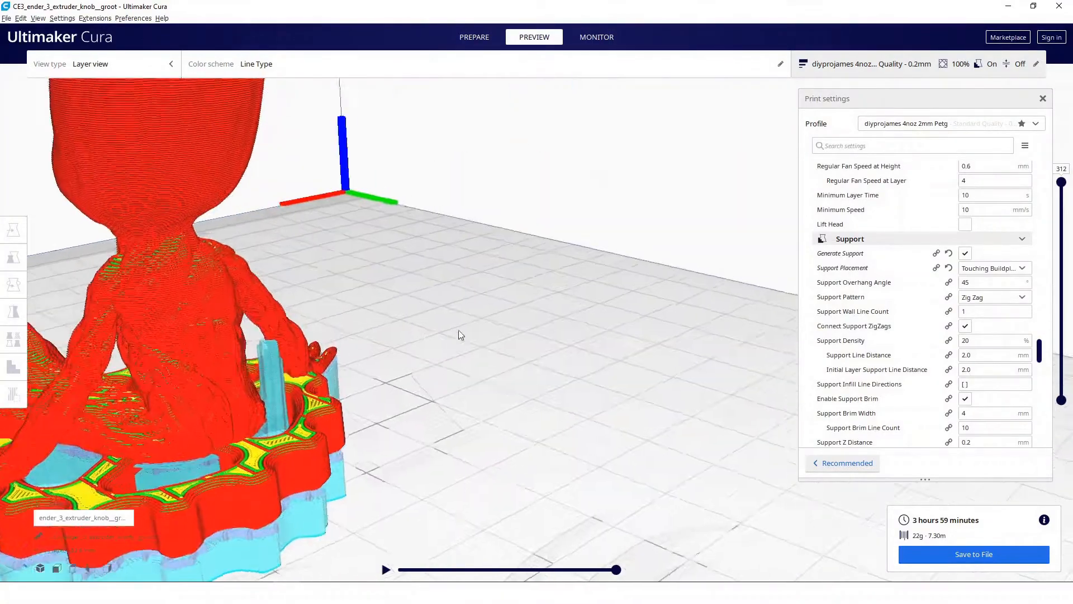
{"action": "middle_click_drag", "start_coordinate": [484, 338], "coordinate": [424, 364]}
{"action": "middle_click_drag", "start_coordinate": [234, 405], "coordinate": [325, 394]}
{"action": "right_click_drag", "start_coordinate": [324, 393], "coordinate": [398, 406]}
Set the Groot model's support placement to Everywhere
{"action": "middle_click_drag", "start_coordinate": [220, 368], "coordinate": [413, 382]}
{"action": "right_click_drag", "start_coordinate": [412, 382], "coordinate": [569, 397]}
{"action": "left_click", "coordinate": [987, 268]}
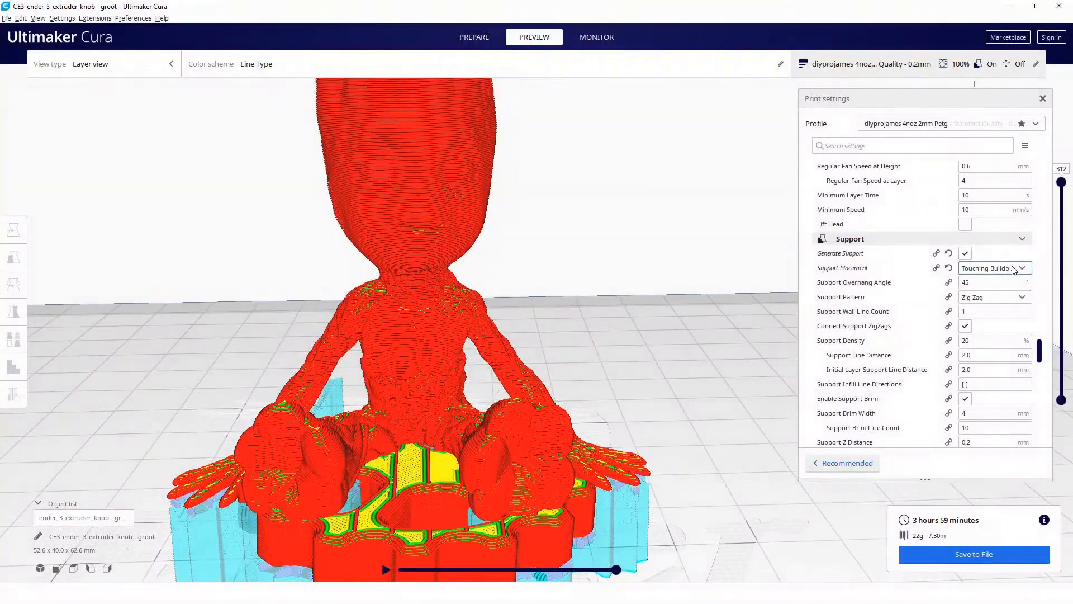
{"action": "left_click", "coordinate": [995, 296]}
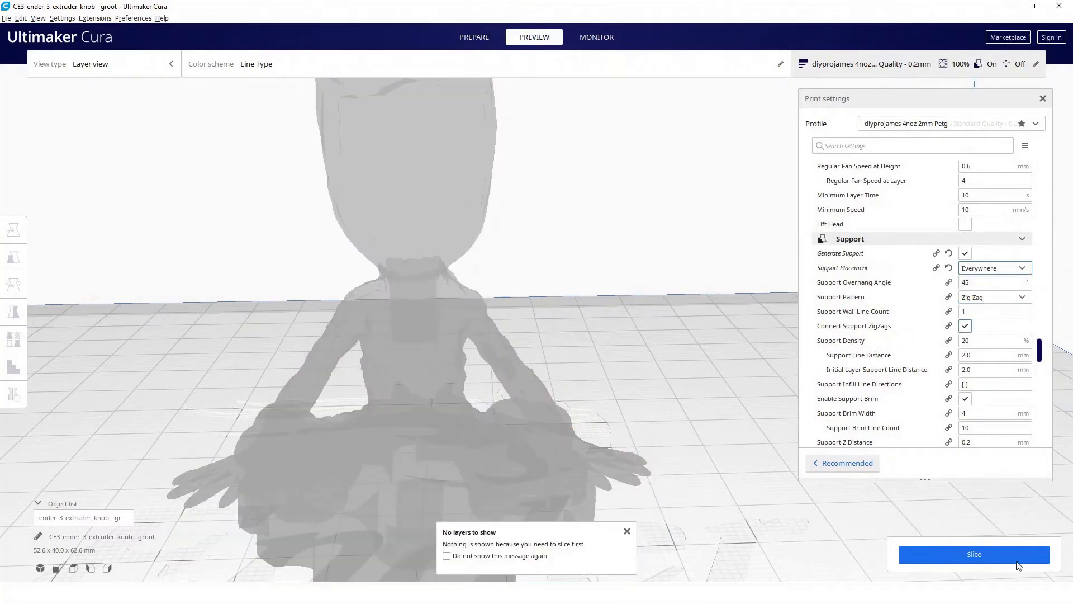
Slice the Groot model and examine the supports around the neck, arms and gear base, including those inside the central hole underneath
{"action": "left_click", "coordinate": [1014, 558]}
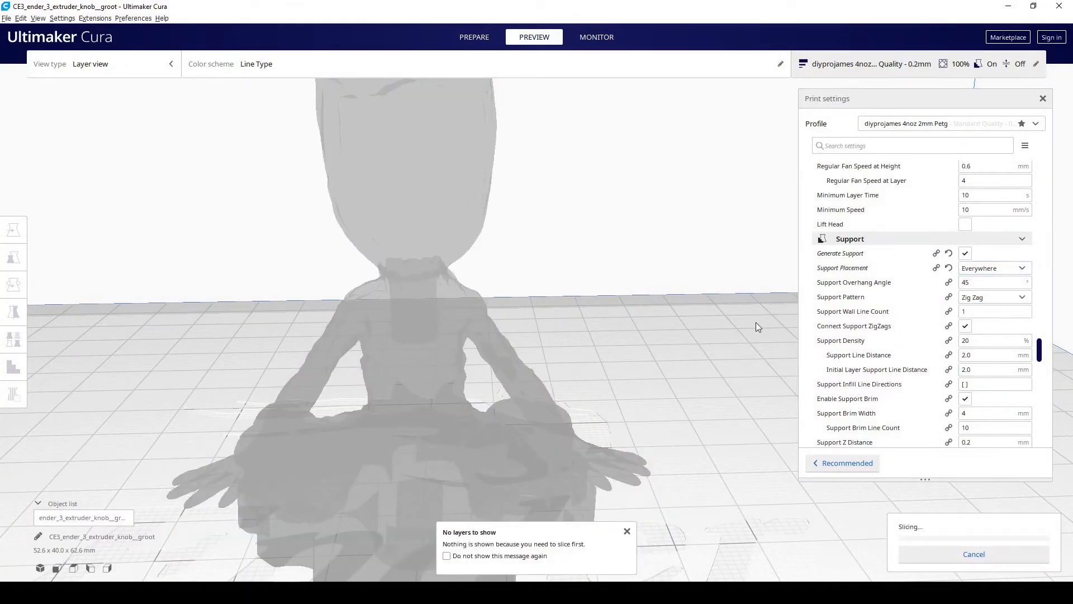
{"action": "middle_click_drag", "start_coordinate": [508, 502], "coordinate": [508, 468]}
{"action": "right_click_drag", "start_coordinate": [510, 473], "coordinate": [400, 176]}
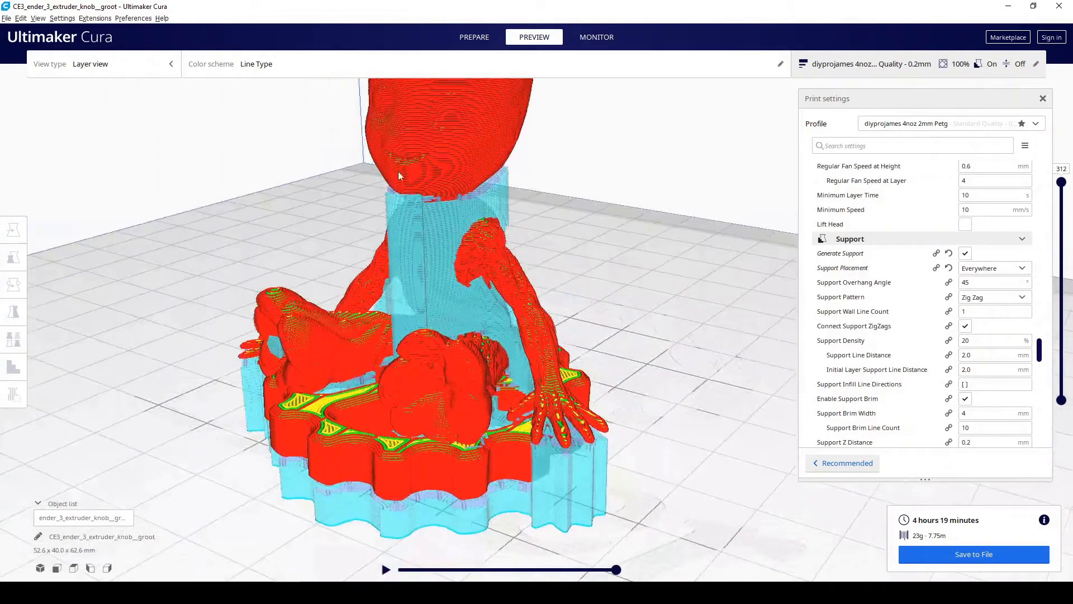
{"action": "right_click_drag", "start_coordinate": [651, 295], "coordinate": [596, 429]}
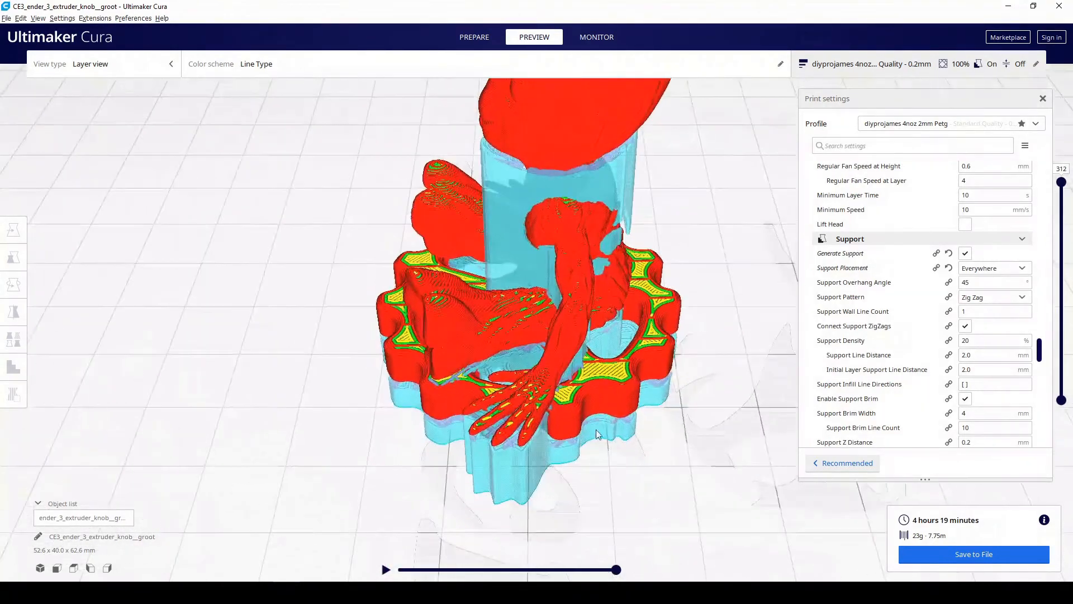
{"action": "right_click_drag", "start_coordinate": [611, 538], "coordinate": [624, 223]}
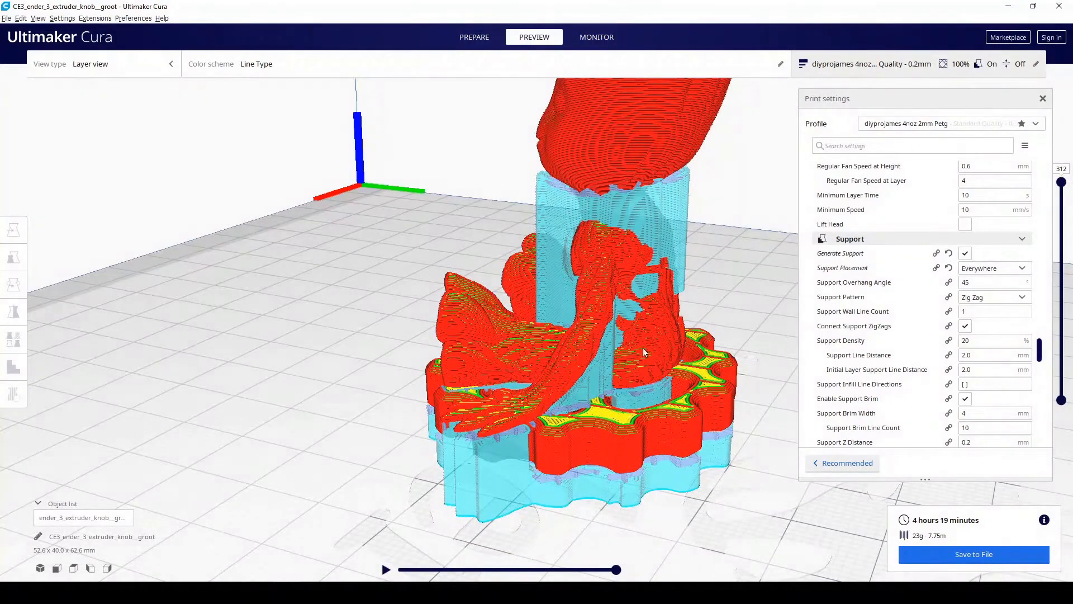
{"action": "right_click_drag", "start_coordinate": [643, 347], "coordinate": [642, 246]}
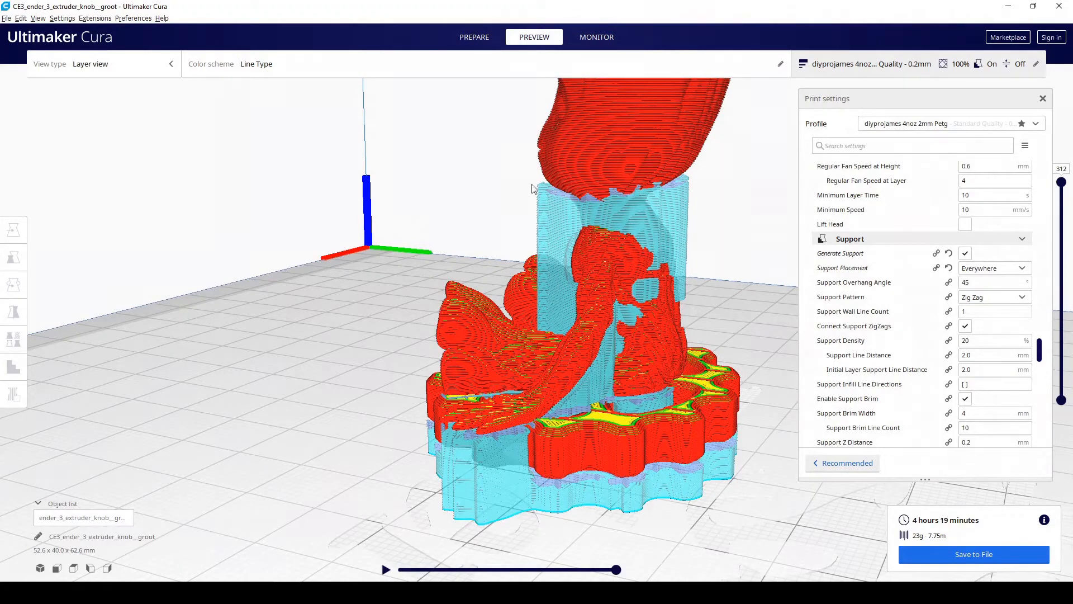
{"action": "right_click_drag", "start_coordinate": [569, 354], "coordinate": [538, 246]}
{"action": "mouse_move", "coordinate": [580, 164]}
{"action": "right_mouse_down"}
{"action": "mouse_move", "coordinate": [513, 169]}
{"action": "mouse_move", "coordinate": [594, 169]}
{"action": "right_mouse_up"}
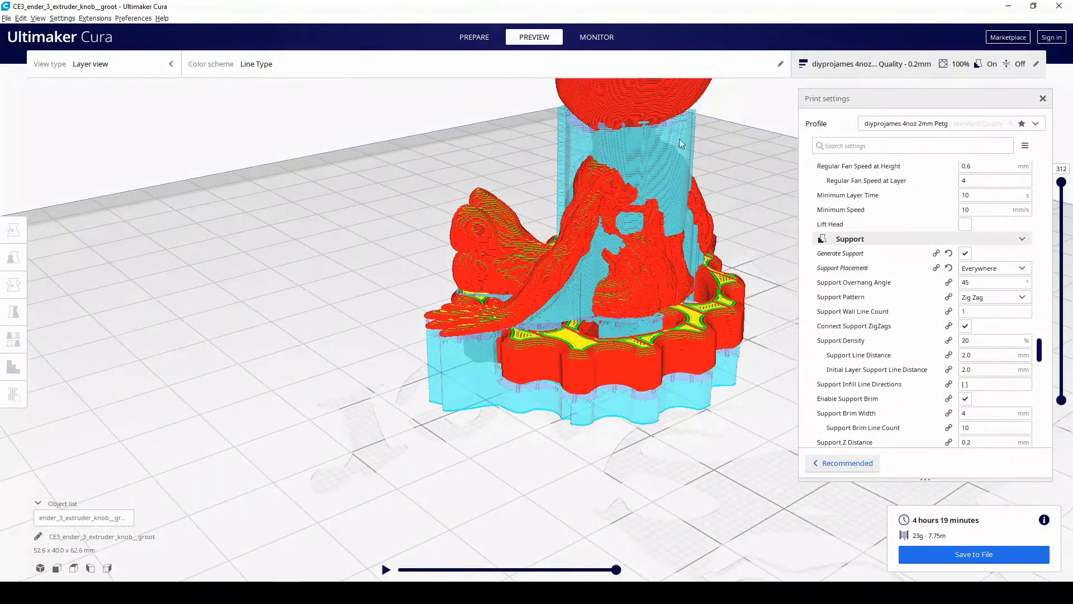
{"action": "right_click_drag", "start_coordinate": [641, 461], "coordinate": [619, 423]}
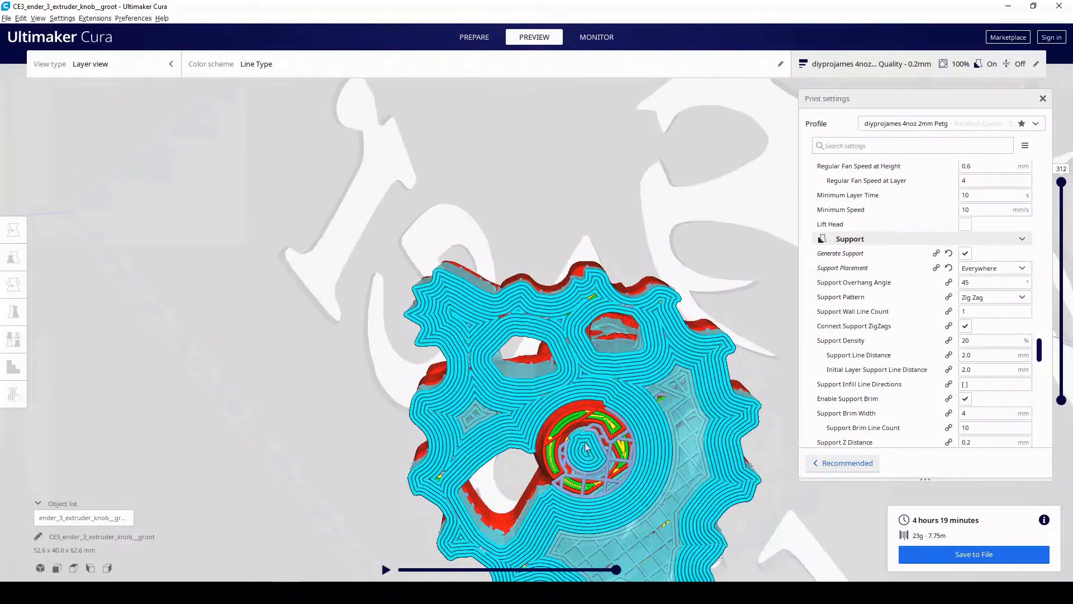
{"action": "right_click_drag", "start_coordinate": [589, 453], "coordinate": [556, 391]}
{"action": "right_click_drag", "start_coordinate": [553, 446], "coordinate": [437, 442]}
Place a support blocker on the front of Groot's torso and return to the Prepare stage
{"action": "scroll", "coordinate": [437, 442], "scroll_direction": "down", "scroll_amount": 2}
{"action": "left_click", "coordinate": [433, 337]}
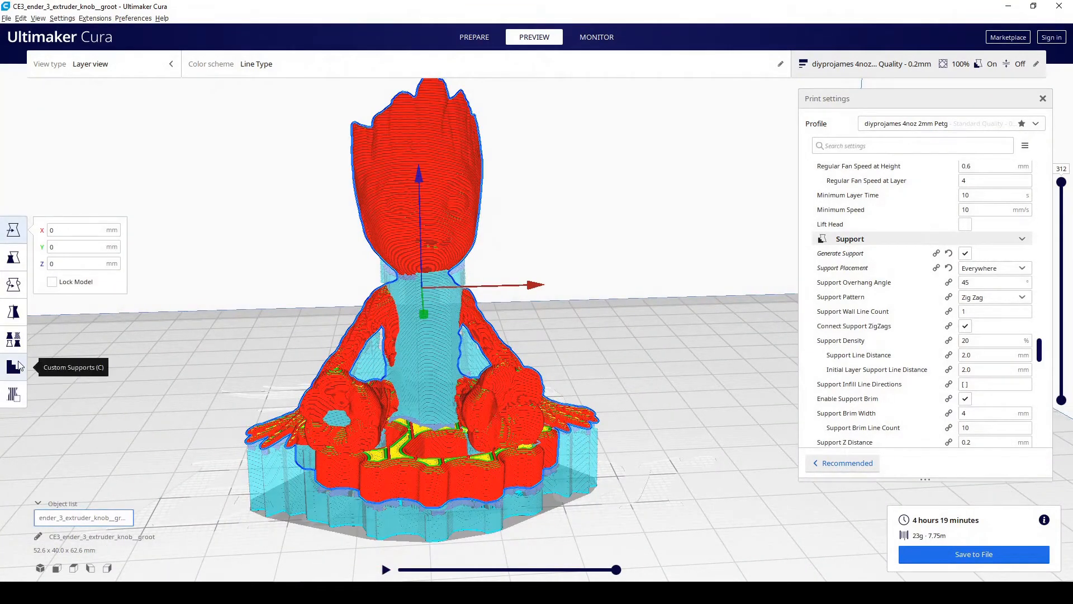
{"action": "left_click", "coordinate": [21, 393]}
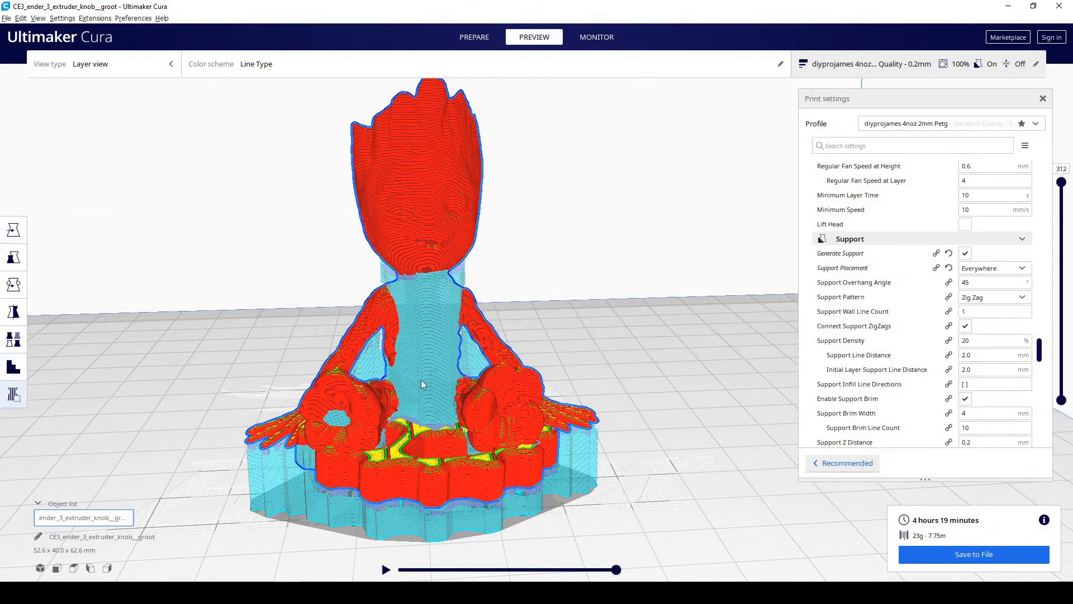
{"action": "left_click", "coordinate": [425, 344]}
{"action": "mouse_move", "coordinate": [323, 381]}
{"action": "right_mouse_down"}
{"action": "mouse_move", "coordinate": [407, 388]}
{"action": "mouse_move", "coordinate": [446, 61]}
{"action": "right_mouse_up"}
{"action": "left_click", "coordinate": [474, 38]}
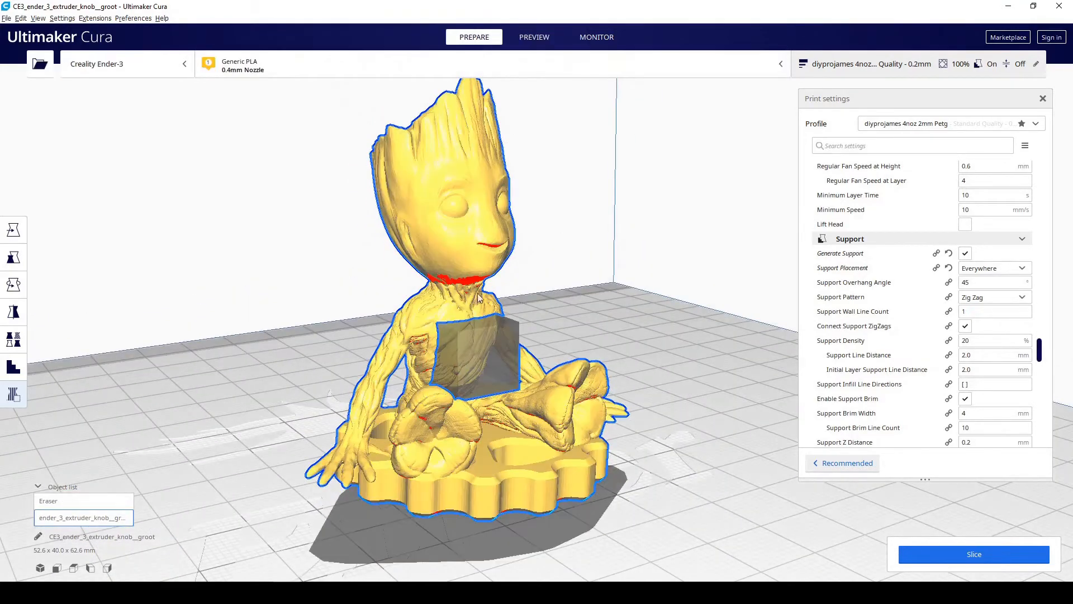
Scale the support blocker to about 18.3 mm in X and Y, with uniform scaling off, and stretch its height to about 45 mm
{"action": "left_click", "coordinate": [490, 351]}
{"action": "mouse_move", "coordinate": [491, 346]}
{"action": "right_mouse_down"}
{"action": "mouse_move", "coordinate": [474, 362]}
{"action": "mouse_move", "coordinate": [81, 177]}
{"action": "right_mouse_up"}
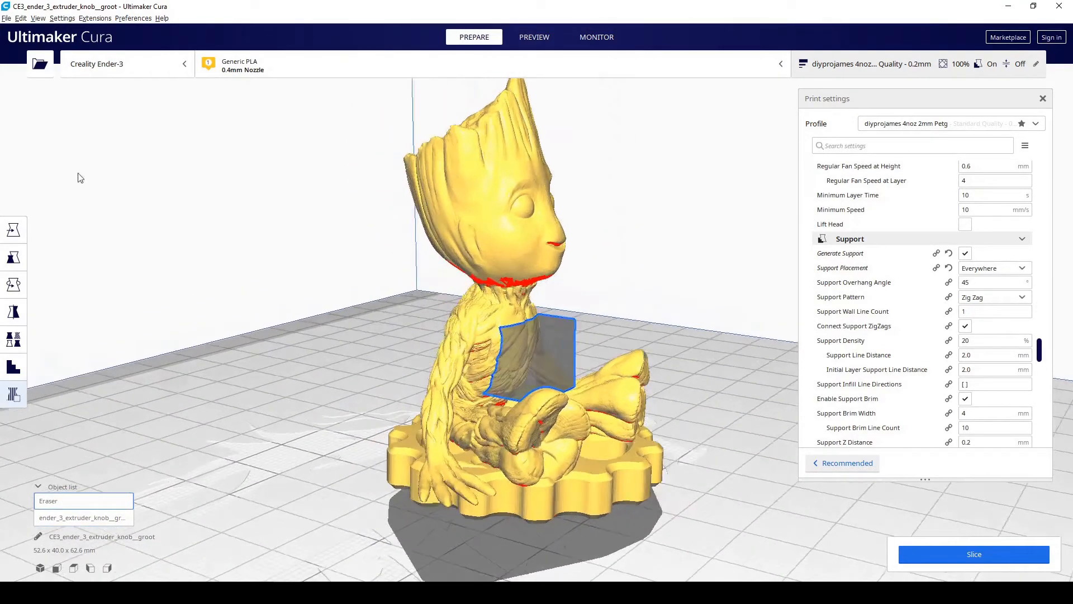
{"action": "left_click", "coordinate": [14, 257]}
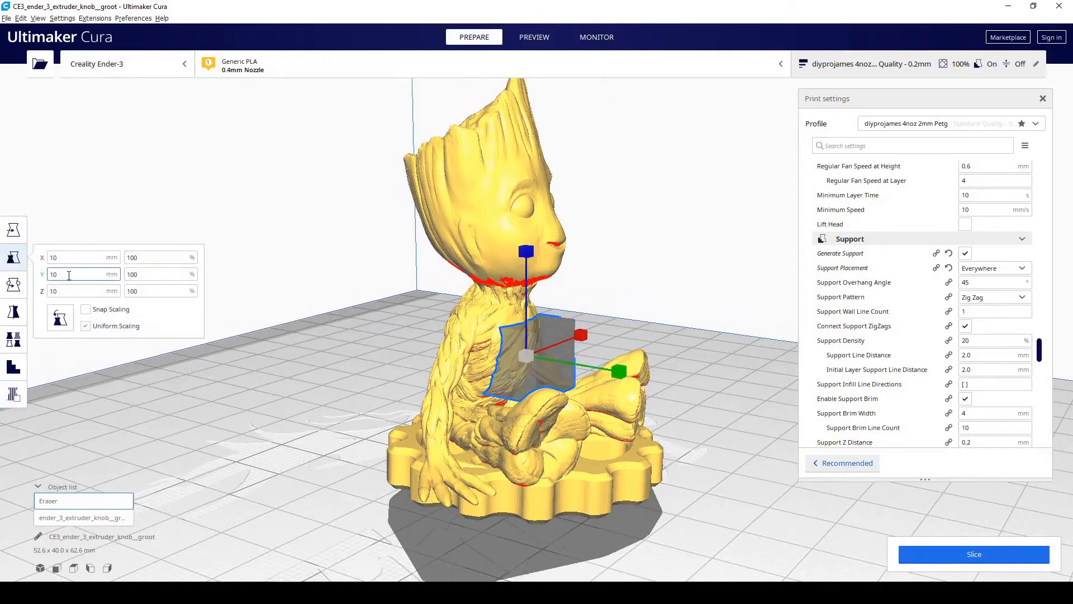
{"action": "left_click", "coordinate": [85, 326]}
{"action": "left_click_drag", "start_coordinate": [531, 357], "coordinate": [564, 355]}
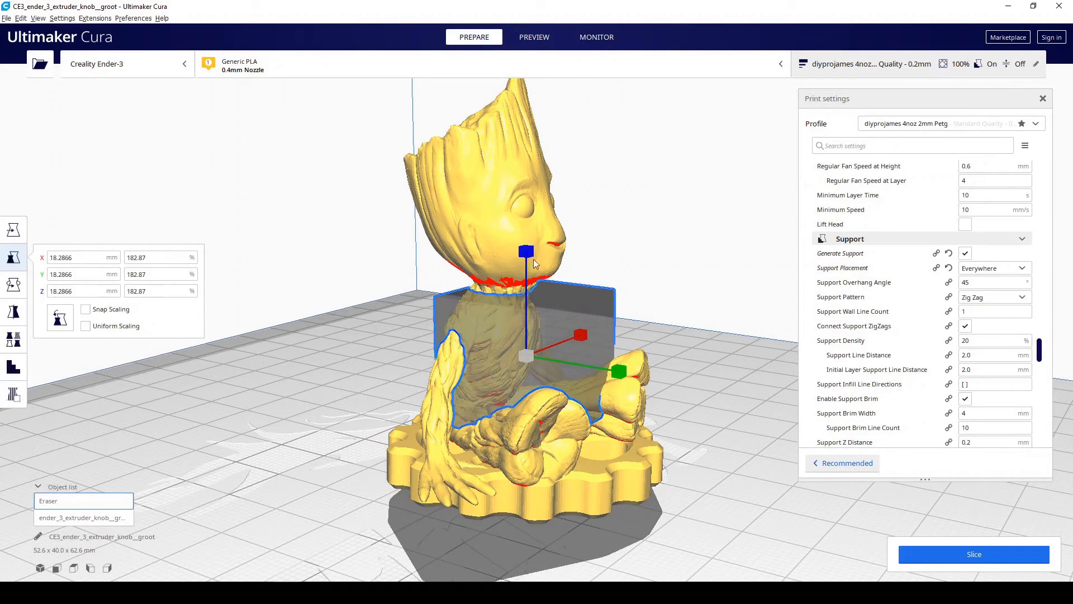
{"action": "left_click_drag", "start_coordinate": [533, 250], "coordinate": [490, 58]}
Move the support blocker back to about Y -4.5 mm so it encloses Groot's neck and torso
{"action": "right_click_drag", "start_coordinate": [508, 368], "coordinate": [699, 374]}
{"action": "left_click", "coordinate": [14, 229]}
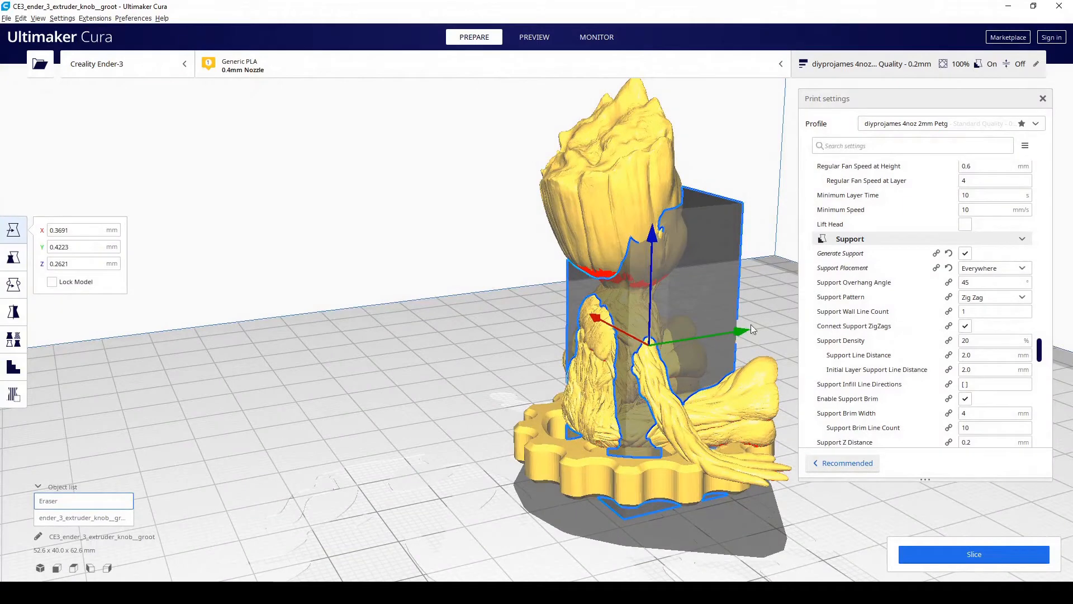
{"action": "left_click_drag", "start_coordinate": [742, 335], "coordinate": [712, 337]}
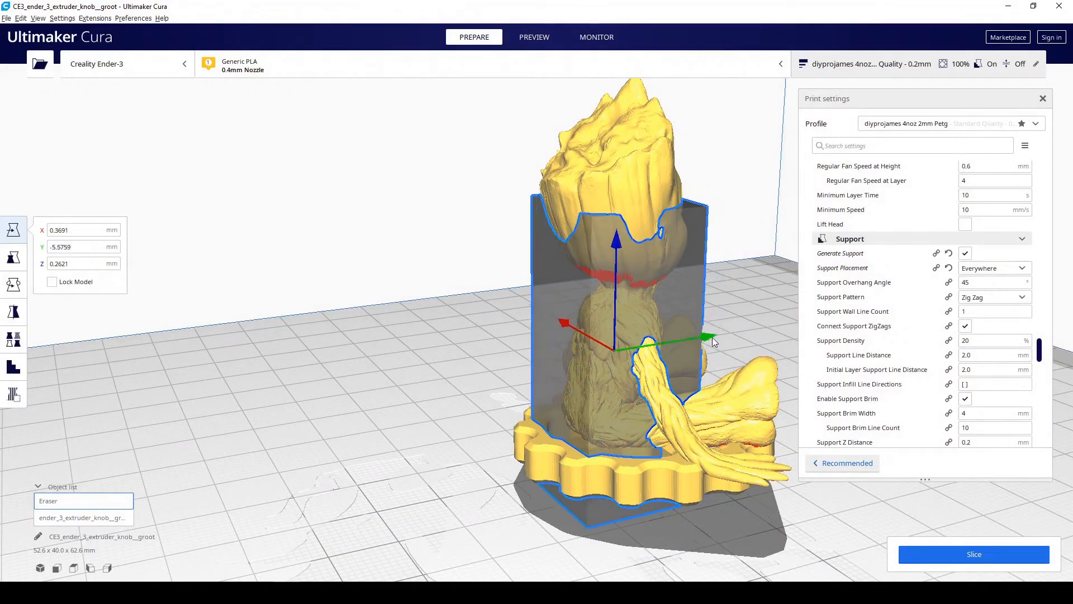
{"action": "middle_click_drag", "start_coordinate": [664, 413], "coordinate": [397, 392]}
{"action": "right_click_drag", "start_coordinate": [397, 393], "coordinate": [368, 391]}
{"action": "left_click_drag", "start_coordinate": [436, 323], "coordinate": [445, 324]}
{"action": "right_click_drag", "start_coordinate": [445, 324], "coordinate": [468, 352]}
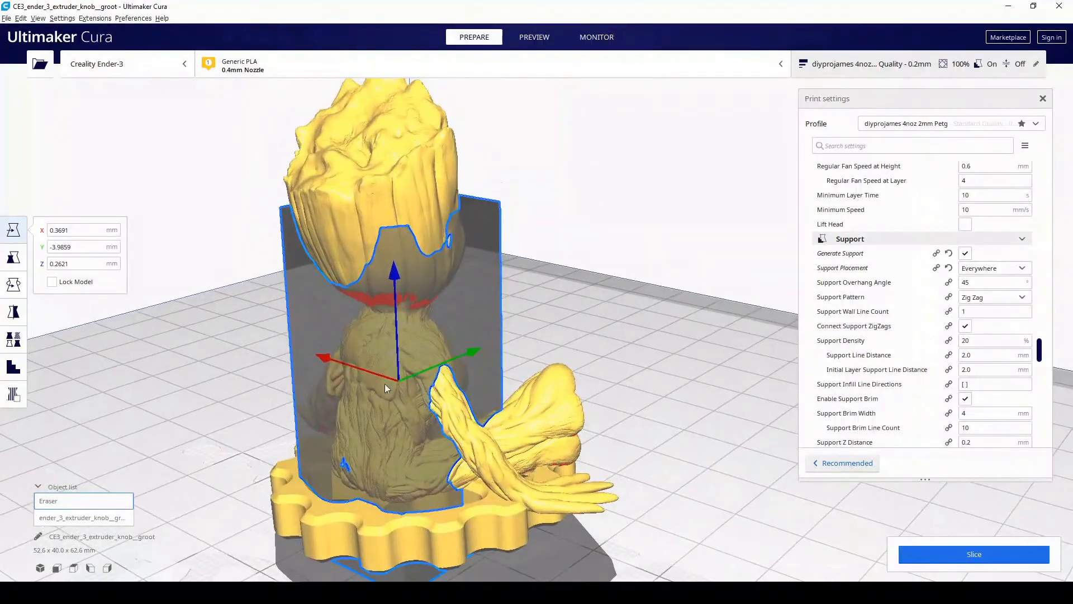
{"action": "left_click_drag", "start_coordinate": [478, 353], "coordinate": [479, 360]}
{"action": "right_click_drag", "start_coordinate": [479, 360], "coordinate": [551, 406]}
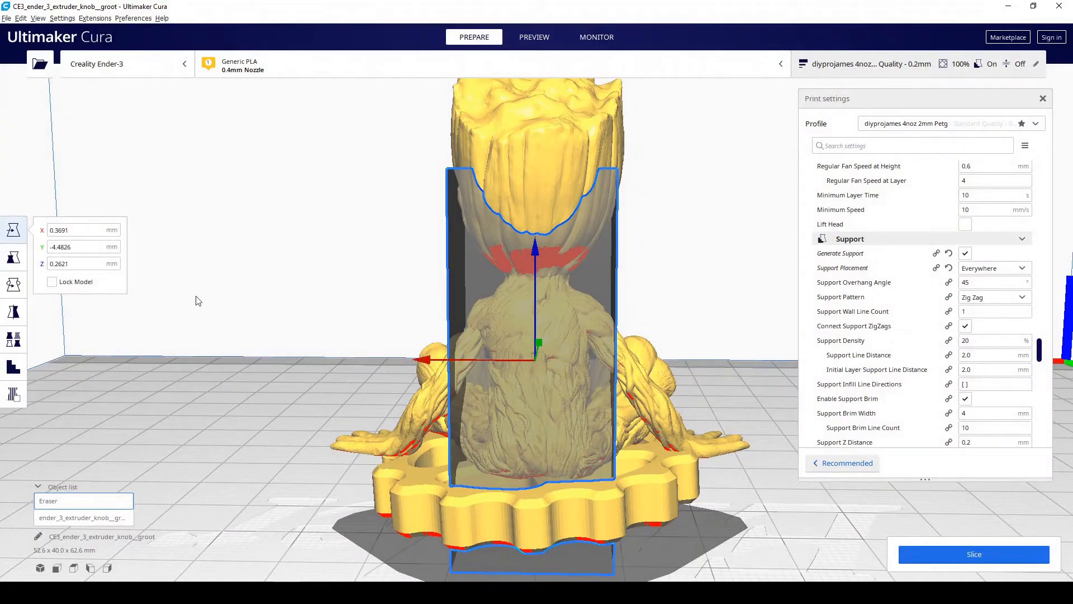
Narrow the support blocker to about 15.4 mm in X so it fits more closely between Groot's arms
{"action": "key", "text": "s"}
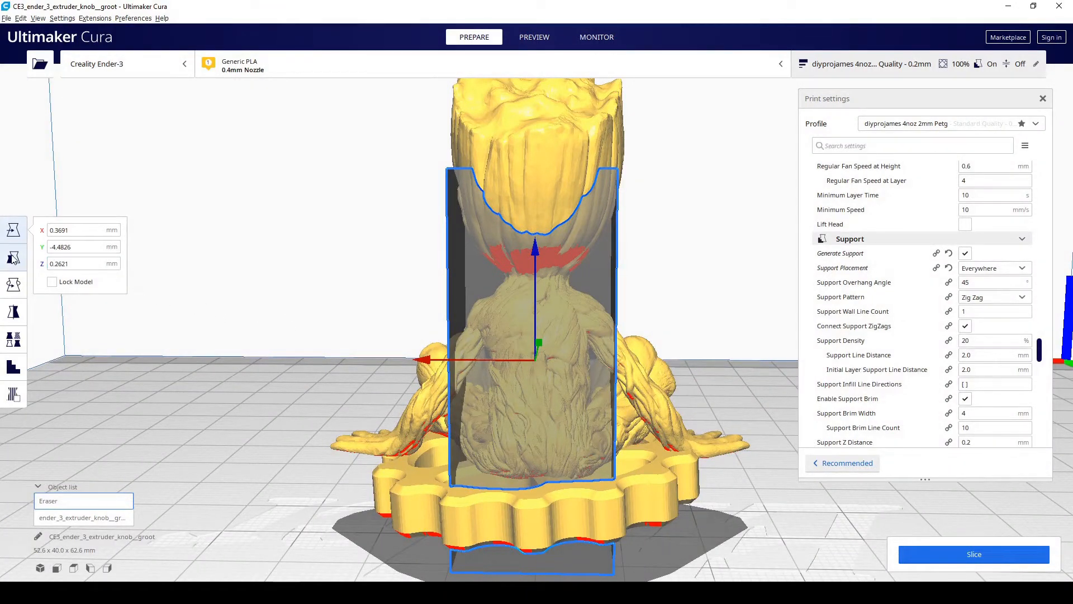
{"action": "left_click_drag", "start_coordinate": [430, 359], "coordinate": [460, 387]}
{"action": "left_click_drag", "start_coordinate": [432, 358], "coordinate": [441, 358]}
{"action": "right_click", "coordinate": [653, 449]}
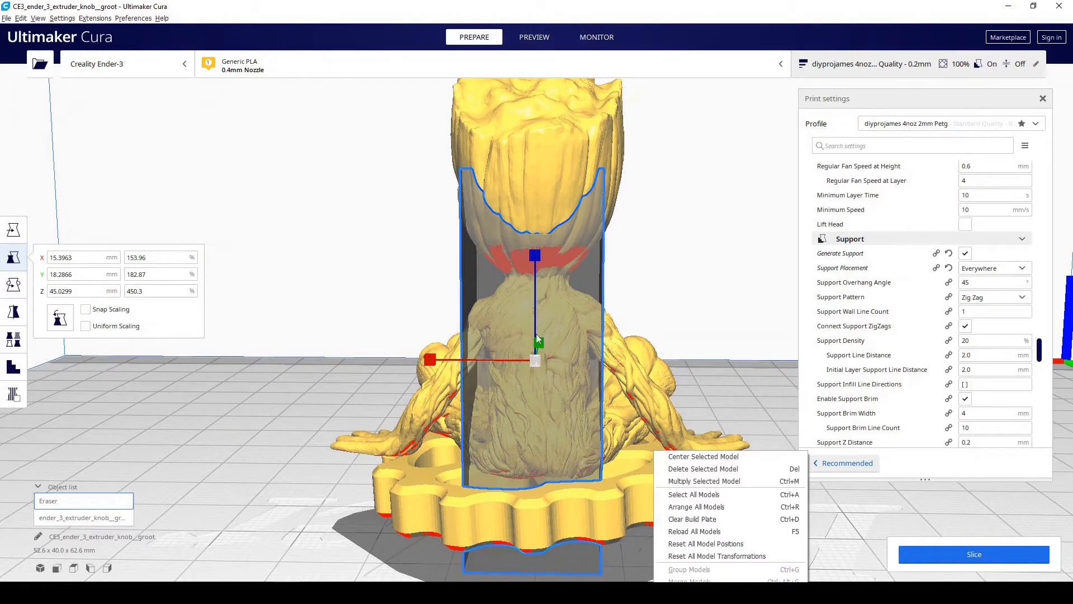
Shift the support blocker sideways to about X -0.65 mm to centre it on Groot's torso
{"action": "left_click", "coordinate": [14, 229]}
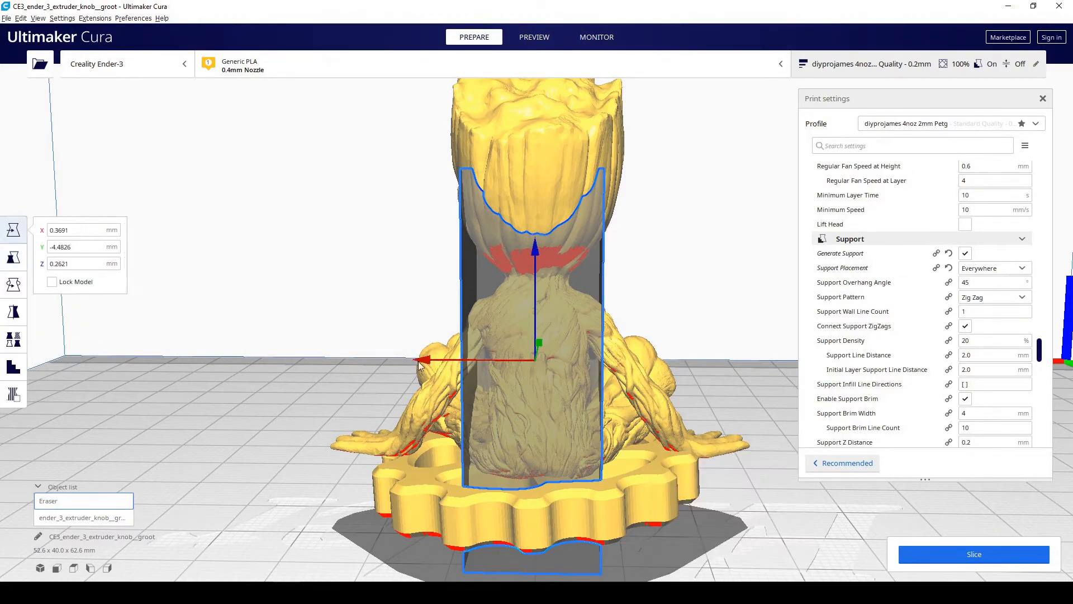
{"action": "left_click_drag", "start_coordinate": [426, 360], "coordinate": [431, 360]}
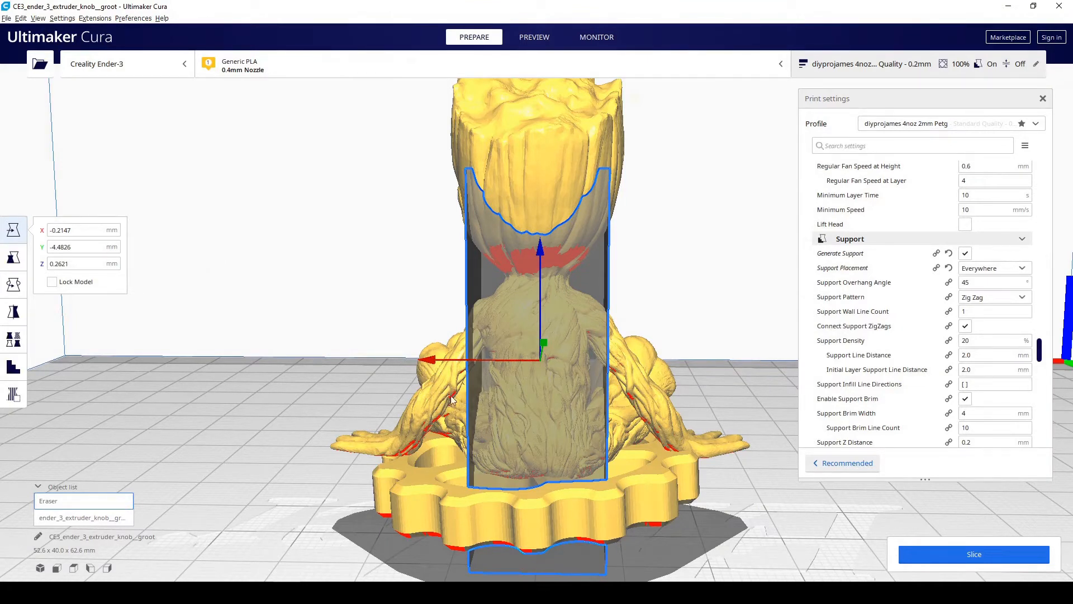
{"action": "left_click_drag", "start_coordinate": [430, 360], "coordinate": [437, 362]}
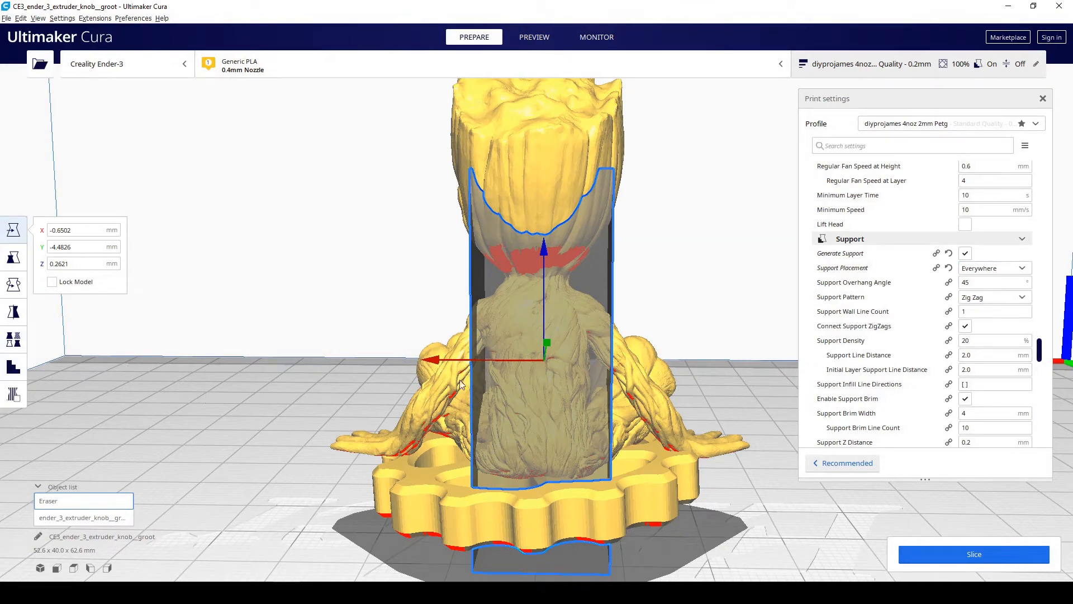
Show the support blocker's mesh type and slice the Groot model again
{"action": "left_click", "coordinate": [14, 339]}
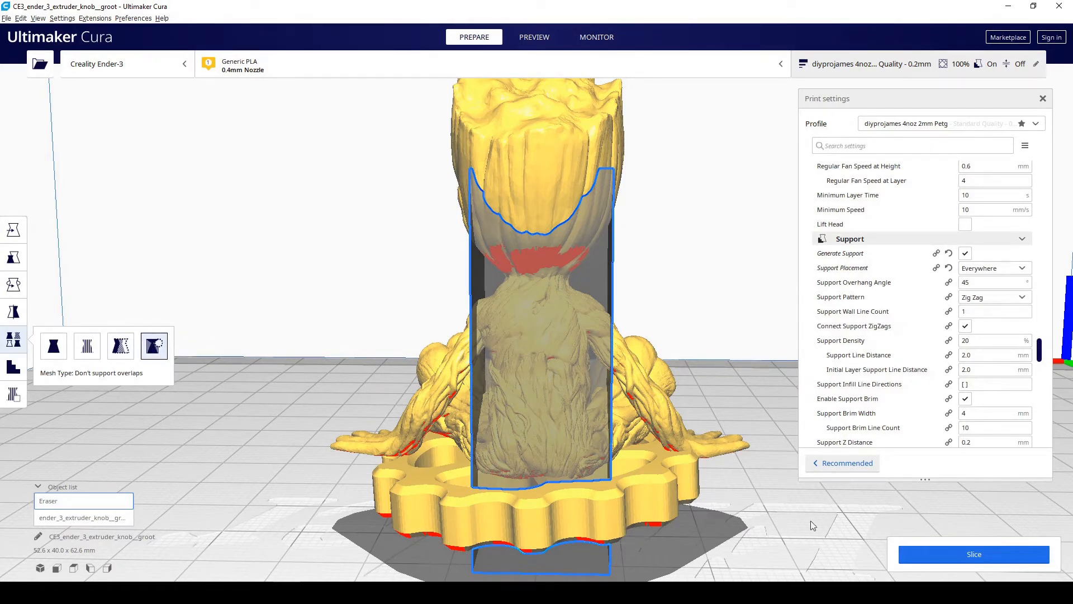
{"action": "left_click", "coordinate": [922, 554]}
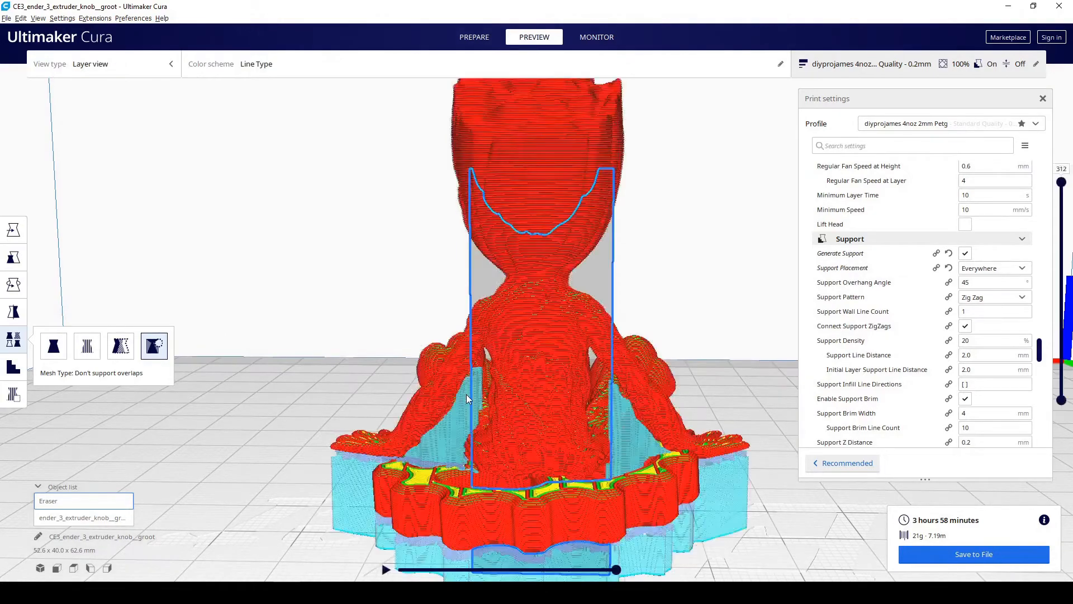
Examine the sliced Groot figure from front and back for remaining supports around the head, torso and arms
{"action": "right_click_drag", "start_coordinate": [467, 394], "coordinate": [506, 274]}
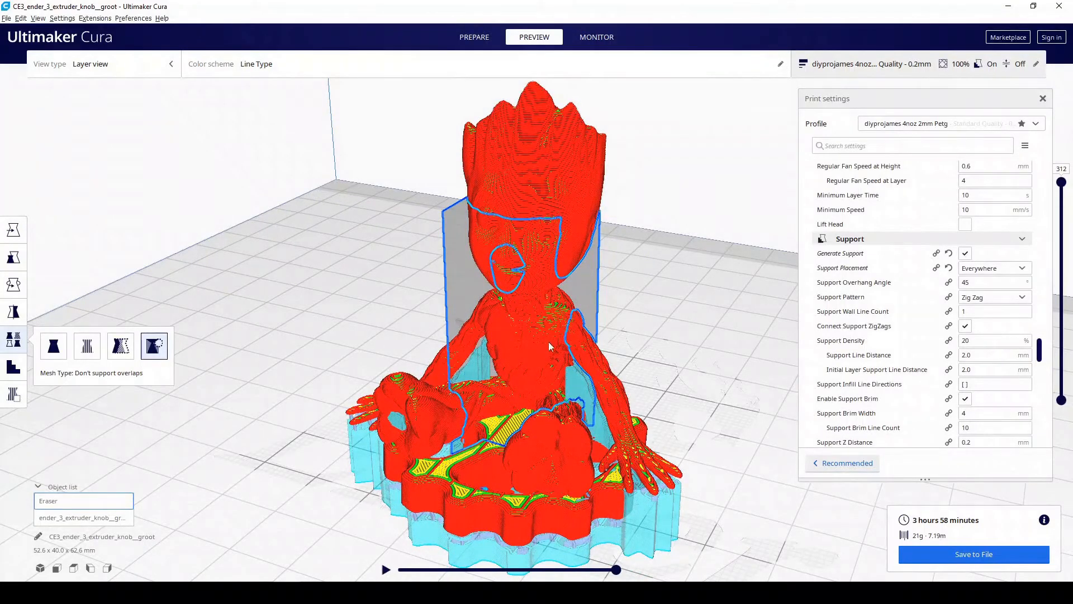
{"action": "right_click_drag", "start_coordinate": [526, 350], "coordinate": [531, 316]}
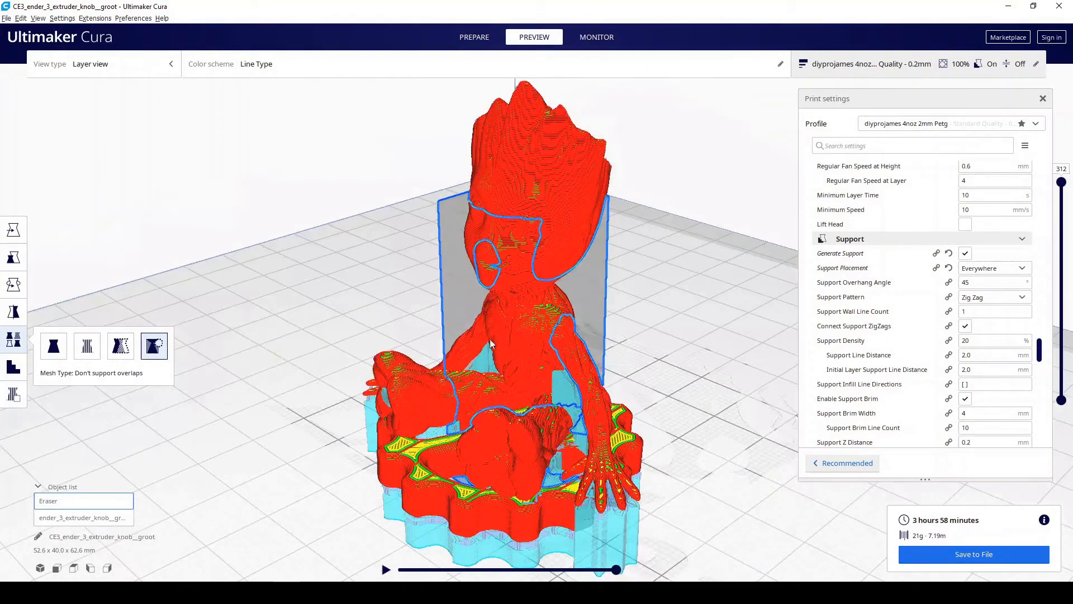
{"action": "right_click_drag", "start_coordinate": [551, 340], "coordinate": [515, 330]}
{"action": "scroll", "coordinate": [506, 358], "scroll_direction": "up", "scroll_amount": 5}
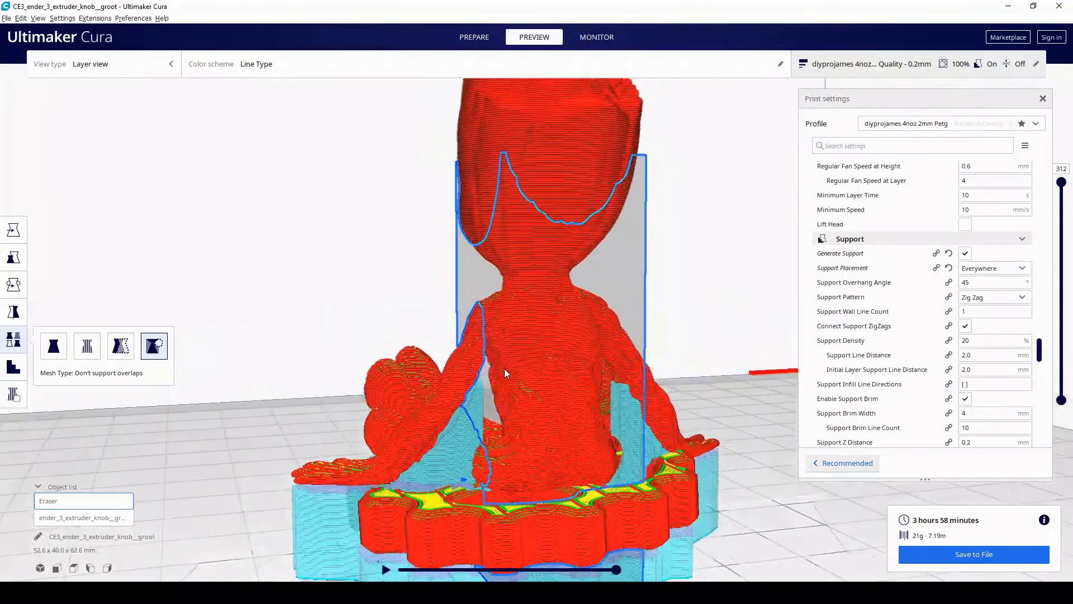
{"action": "scroll", "coordinate": [503, 383], "scroll_direction": "up", "scroll_amount": 4}
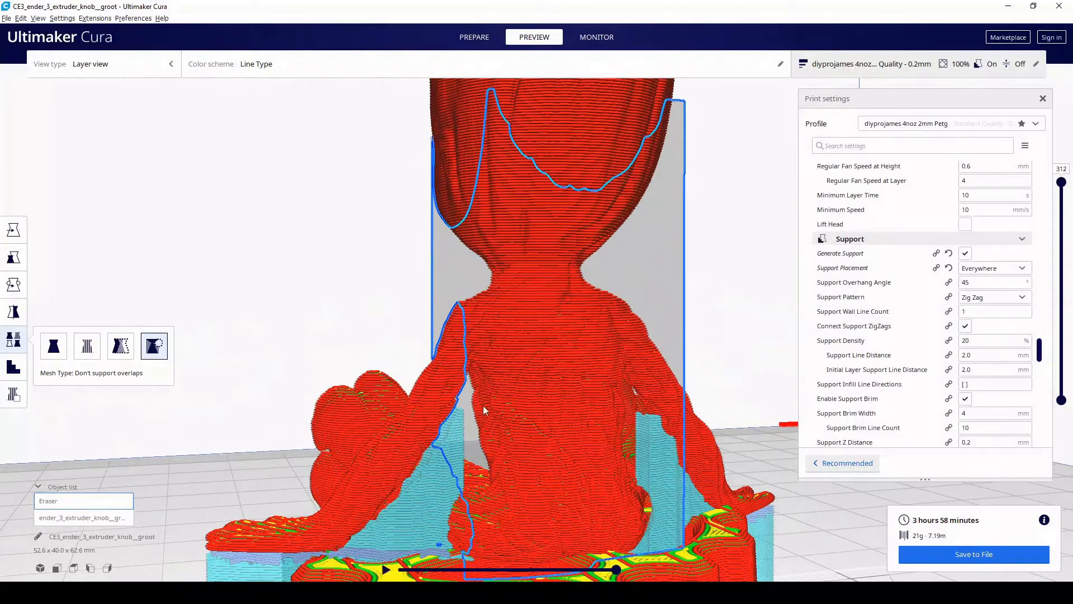
{"action": "right_click_drag", "start_coordinate": [484, 410], "coordinate": [445, 414]}
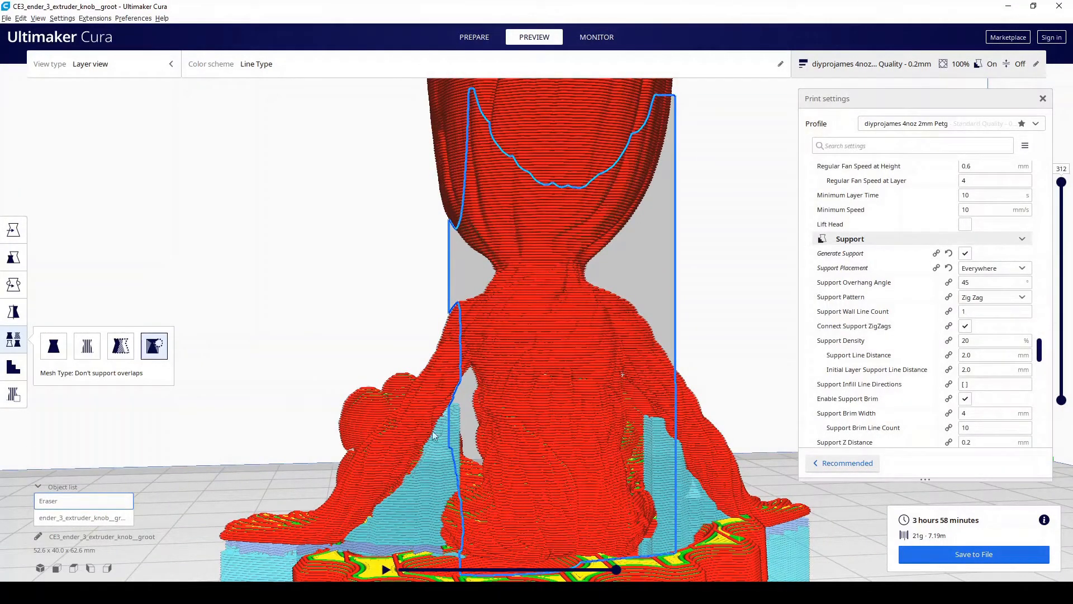
{"action": "right_click_drag", "start_coordinate": [566, 445], "coordinate": [693, 455]}
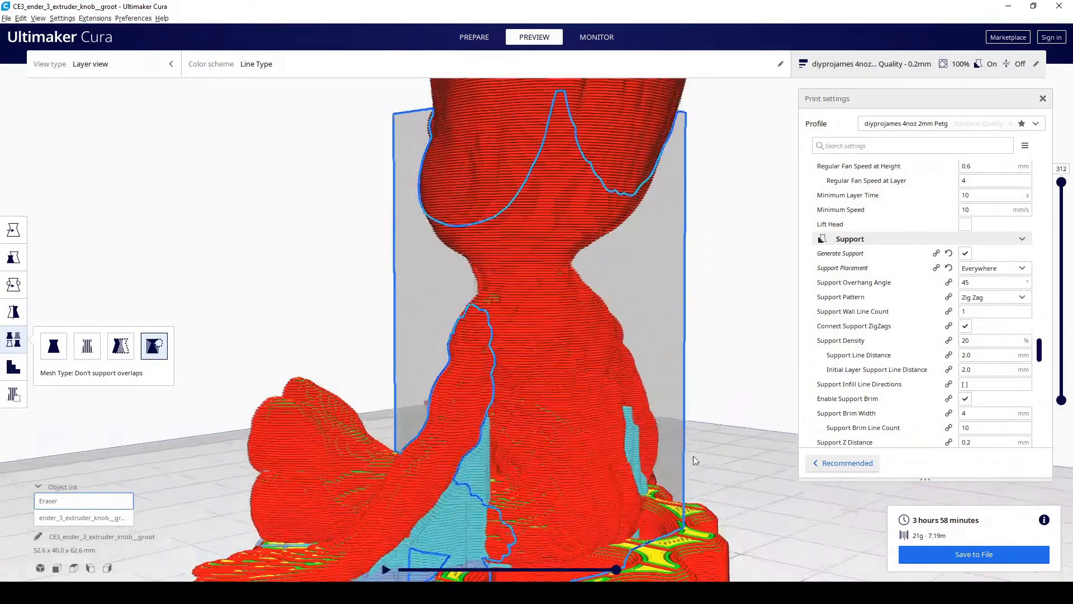
{"action": "right_click_drag", "start_coordinate": [549, 473], "coordinate": [643, 470]}
Examine the supports near the arms, foot and gear openings from above, and around the central hole from beneath
{"action": "right_click_drag", "start_coordinate": [436, 369], "coordinate": [552, 425]}
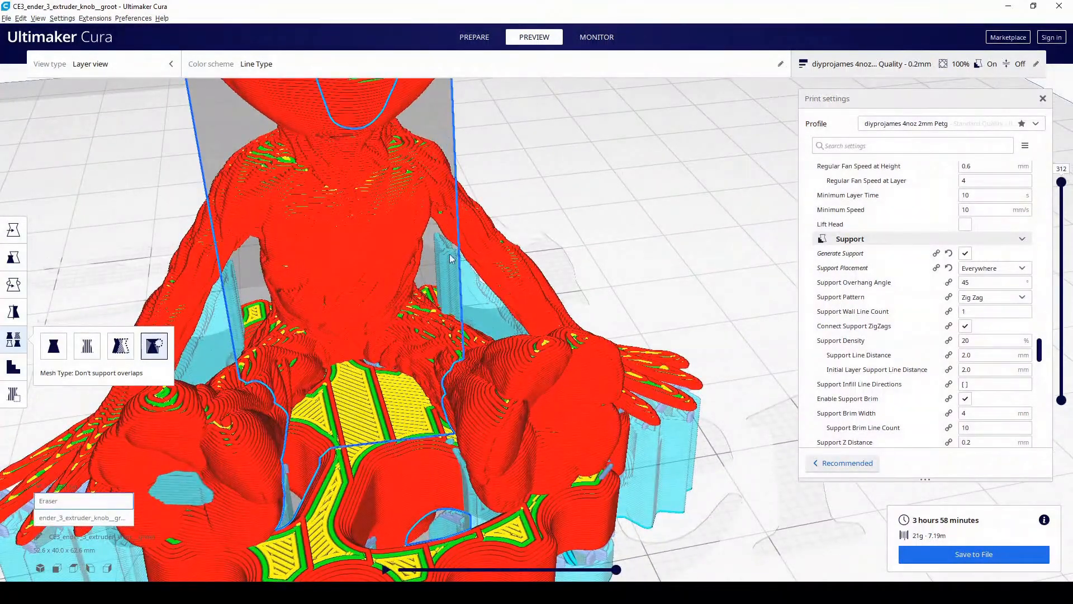
{"action": "right_click_drag", "start_coordinate": [493, 289], "coordinate": [495, 295]}
{"action": "right_click_drag", "start_coordinate": [374, 373], "coordinate": [432, 301]}
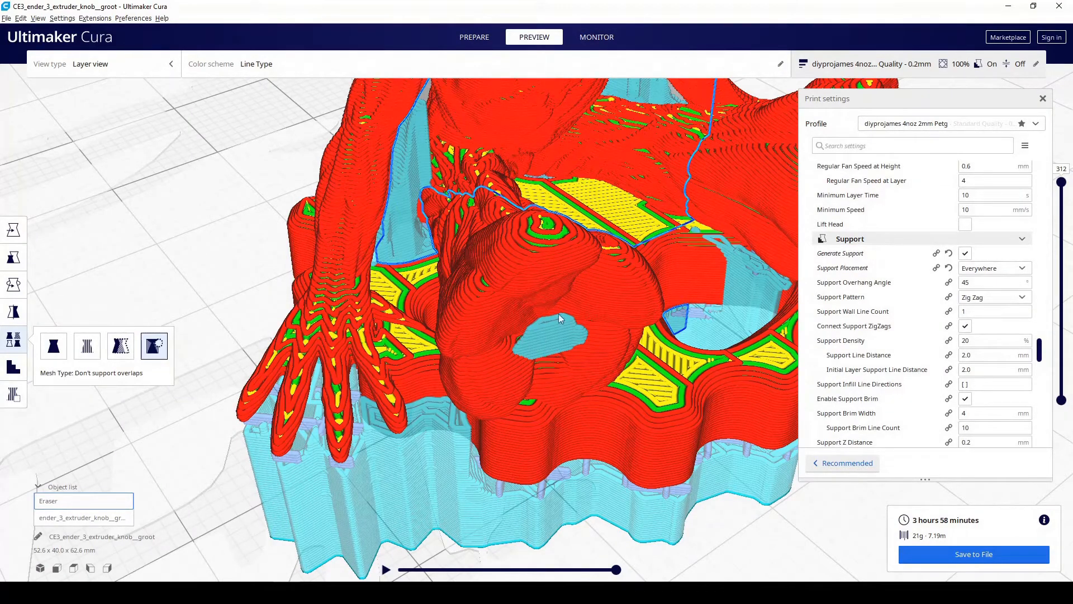
{"action": "right_click_drag", "start_coordinate": [588, 486], "coordinate": [521, 280]}
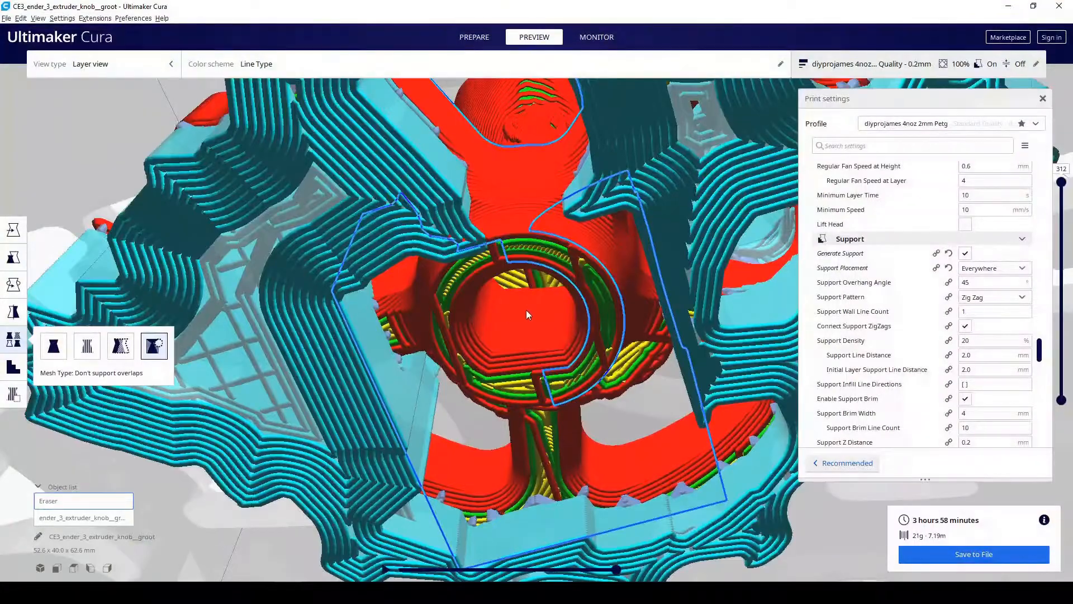
{"action": "right_click_drag", "start_coordinate": [526, 314], "coordinate": [454, 203]}
{"action": "scroll", "coordinate": [489, 297], "scroll_direction": "down", "scroll_amount": 3}
{"action": "scroll", "coordinate": [488, 297], "scroll_direction": "up", "scroll_amount": 3}
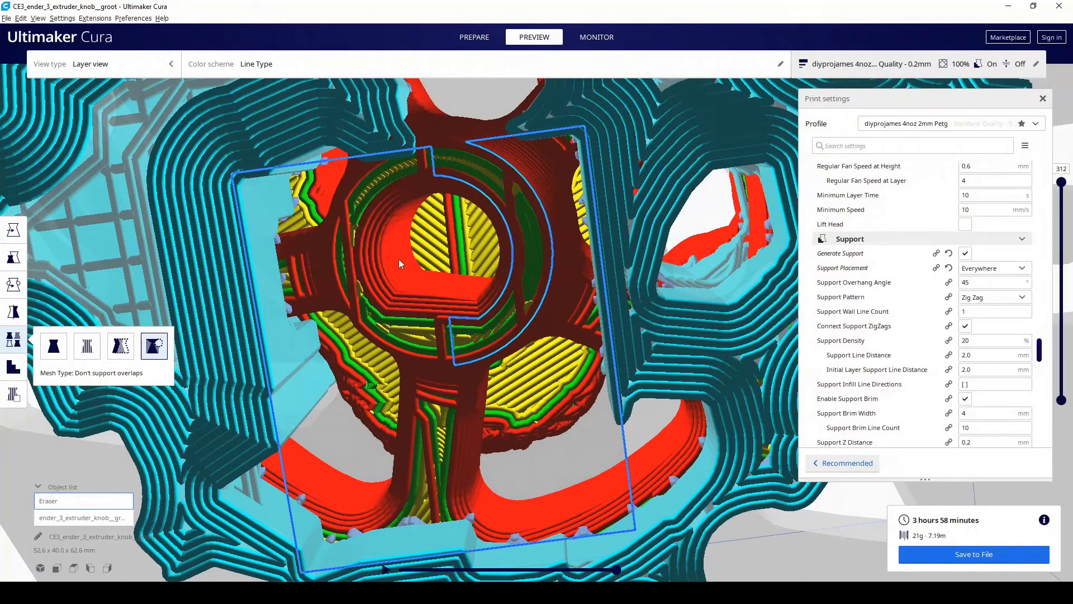
{"action": "right_click_drag", "start_coordinate": [397, 295], "coordinate": [405, 310]}
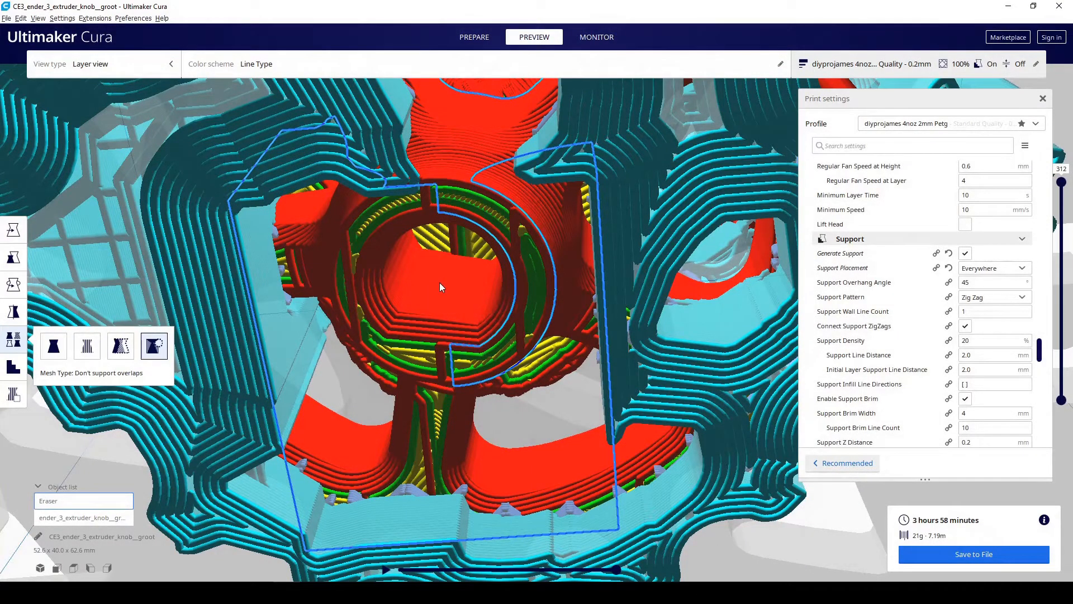
Examine the remaining supports under the gear base from beneath, and around Groot's arms, hands and feet from the back, side and front
{"action": "scroll", "coordinate": [418, 276], "scroll_direction": "down", "scroll_amount": 10}
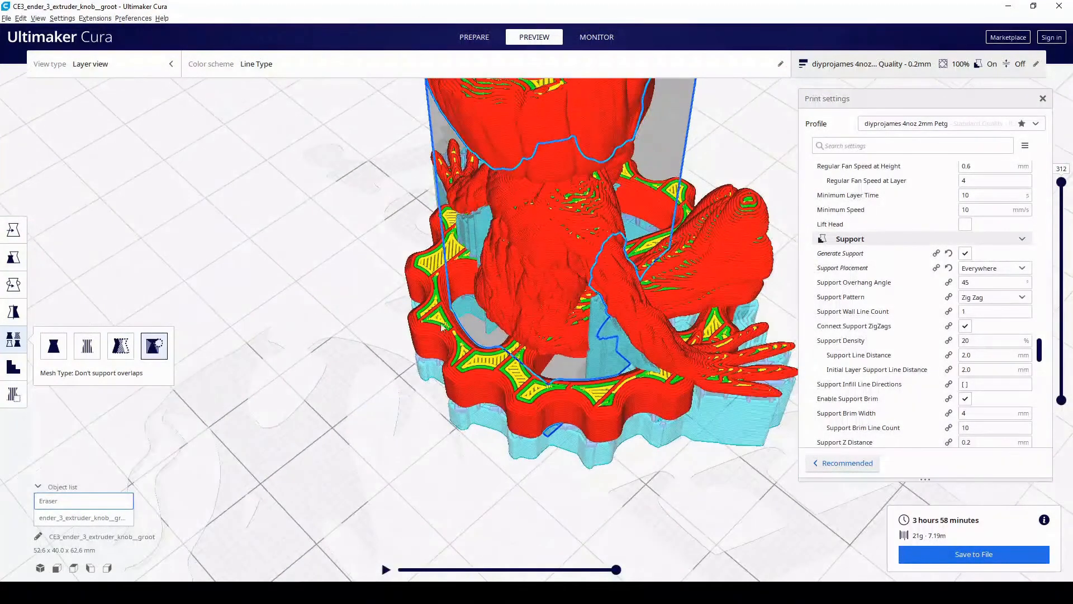
{"action": "right_click_drag", "start_coordinate": [561, 319], "coordinate": [310, 225]}
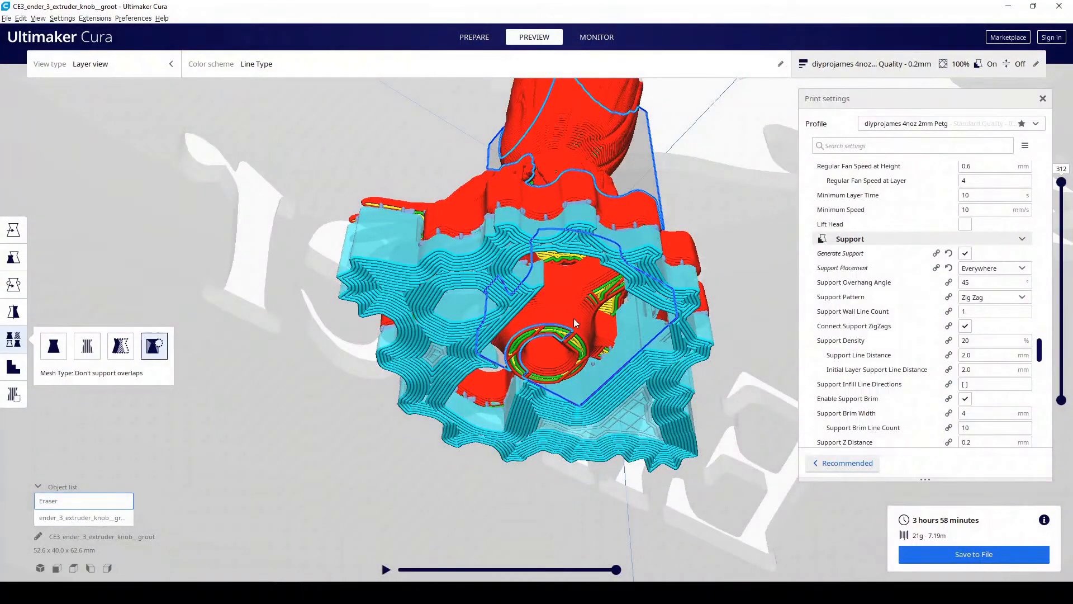
{"action": "right_click_drag", "start_coordinate": [589, 456], "coordinate": [448, 328]}
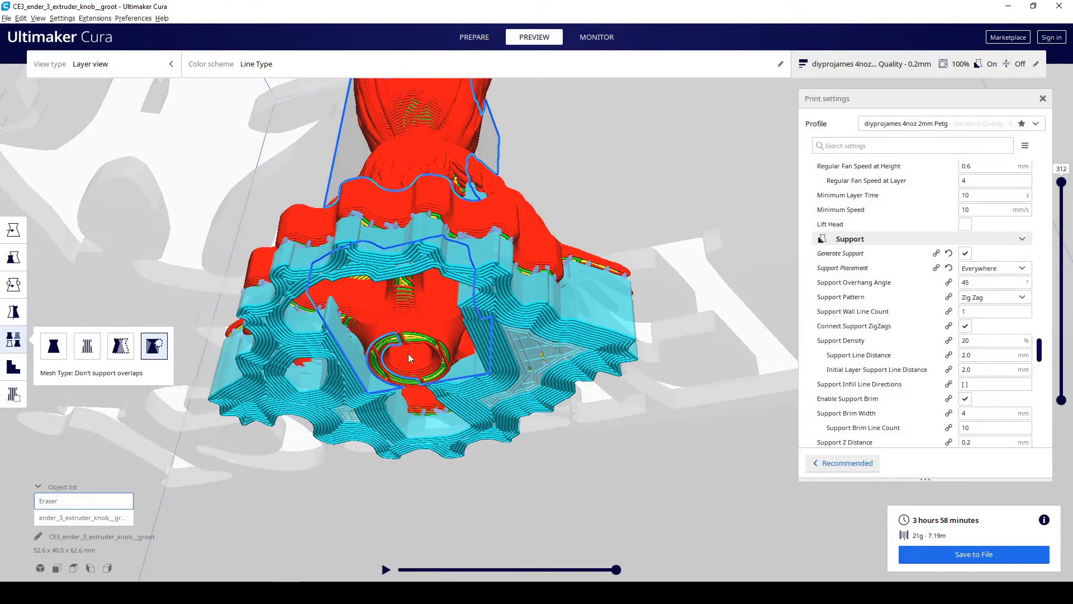
{"action": "right_click_drag", "start_coordinate": [451, 307], "coordinate": [458, 366]}
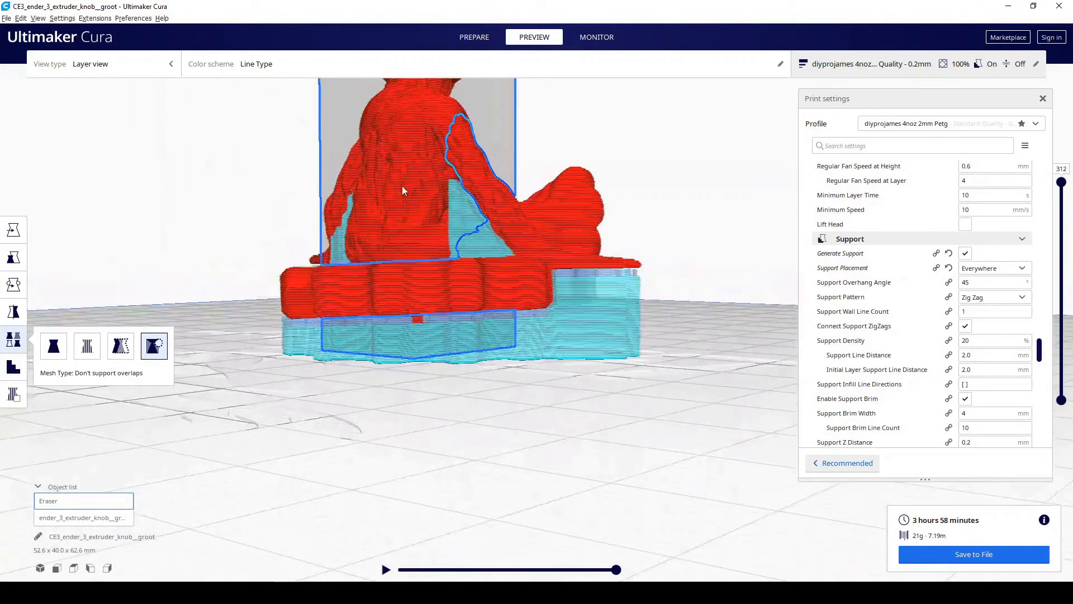
{"action": "scroll", "coordinate": [400, 212], "scroll_direction": "up", "scroll_amount": 3}
{"action": "scroll", "coordinate": [398, 234], "scroll_direction": "down", "scroll_amount": 2}
{"action": "right_click_drag", "start_coordinate": [467, 329], "coordinate": [488, 337]}
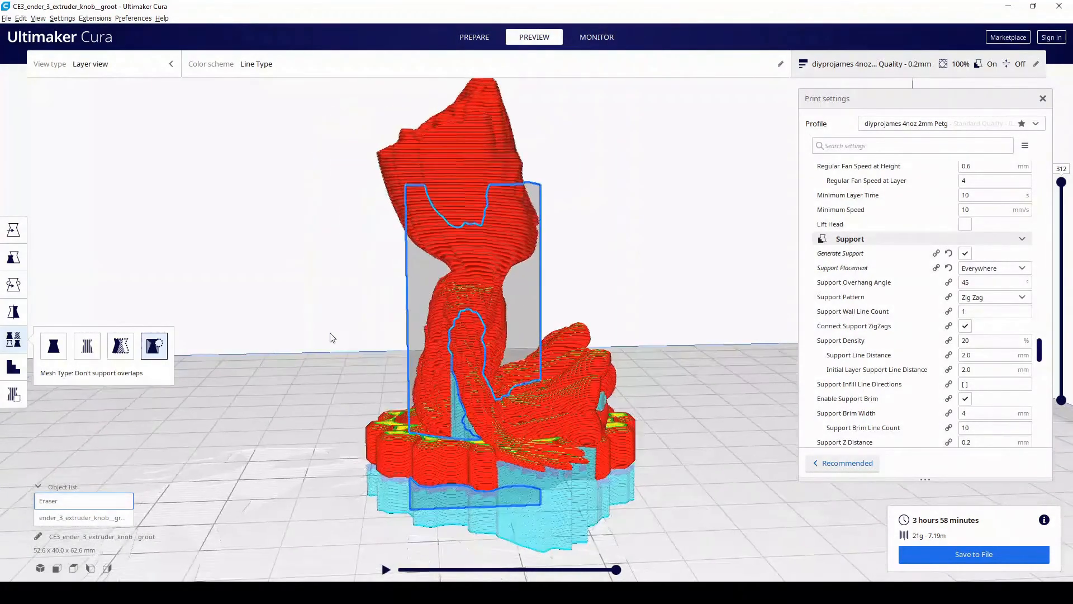
{"action": "right_click_drag", "start_coordinate": [599, 388], "coordinate": [561, 393]}
{"action": "scroll", "coordinate": [486, 388], "scroll_direction": "up", "scroll_amount": 8}
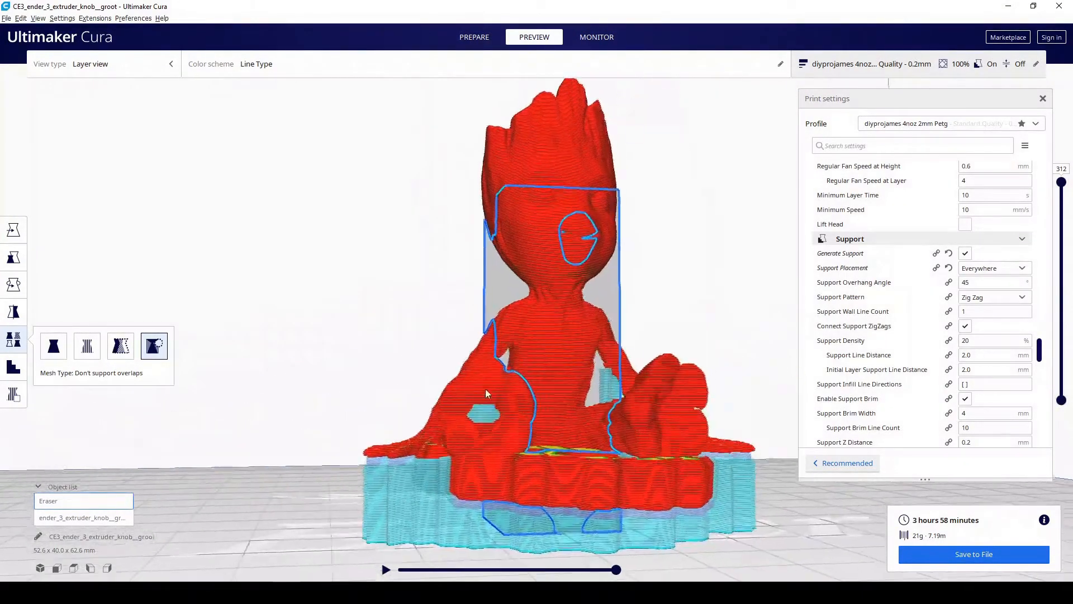
{"action": "right_click_drag", "start_coordinate": [435, 380], "coordinate": [603, 319]}
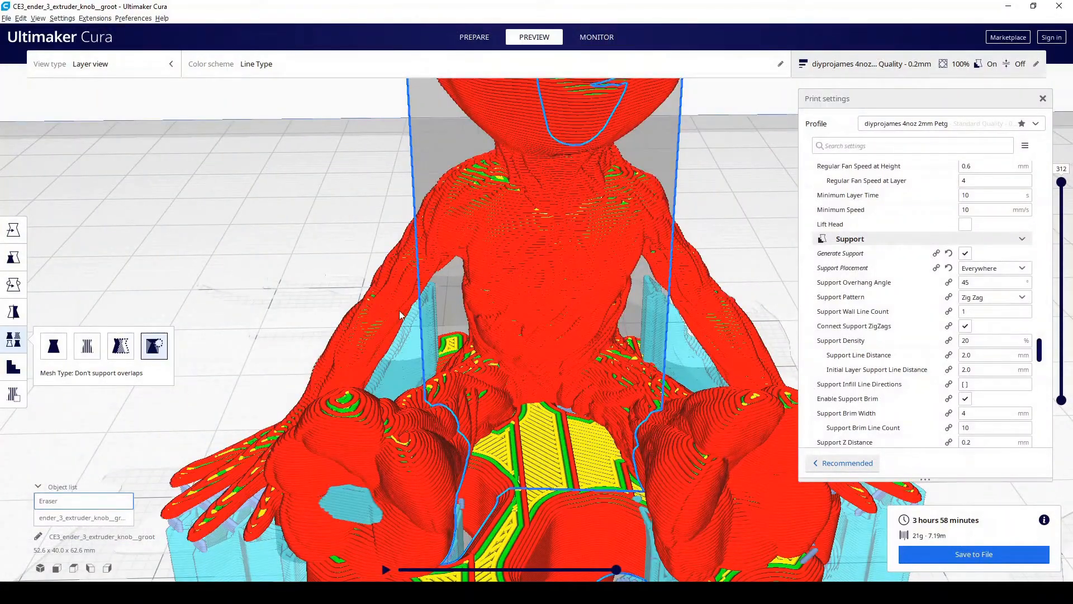
{"action": "right_click_drag", "start_coordinate": [384, 388], "coordinate": [333, 367]}
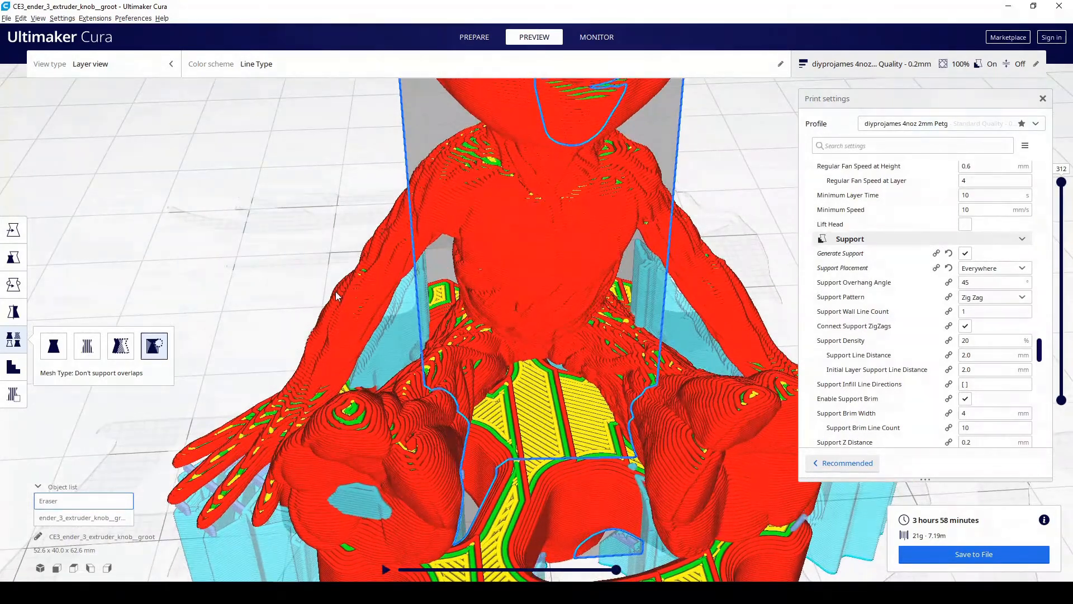
Add a second support blocker on Groot's right forearm
{"action": "left_click", "coordinate": [17, 370]}
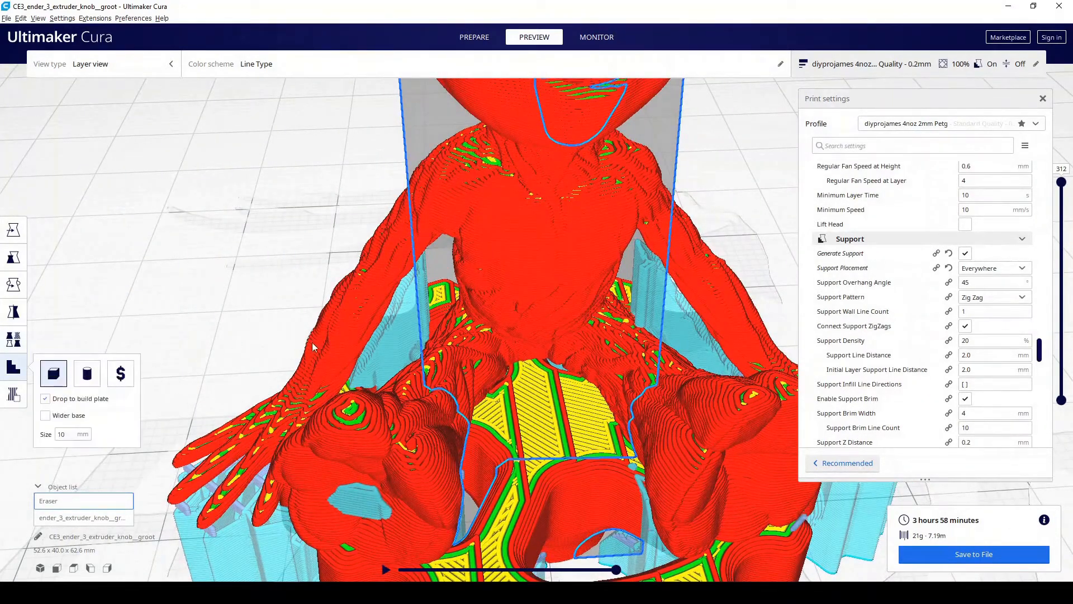
{"action": "left_click", "coordinate": [308, 369]}
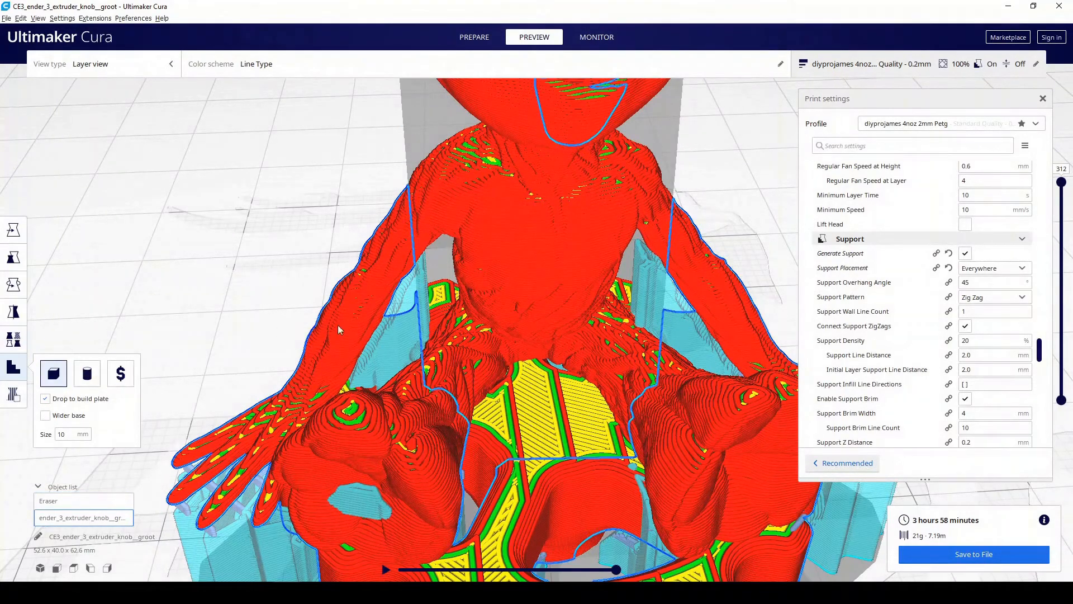
{"action": "left_click", "coordinate": [13, 394]}
{"action": "left_click", "coordinate": [344, 343]}
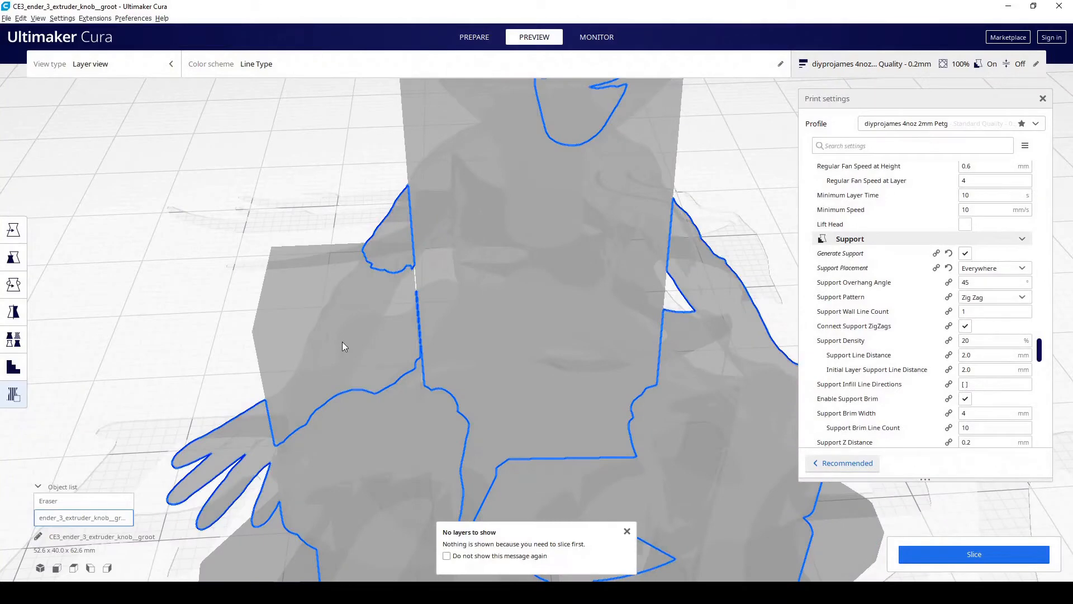
{"action": "mouse_move", "coordinate": [354, 310]}
{"action": "right_mouse_down"}
{"action": "mouse_move", "coordinate": [415, 251]}
{"action": "mouse_move", "coordinate": [367, 252]}
{"action": "right_mouse_up"}
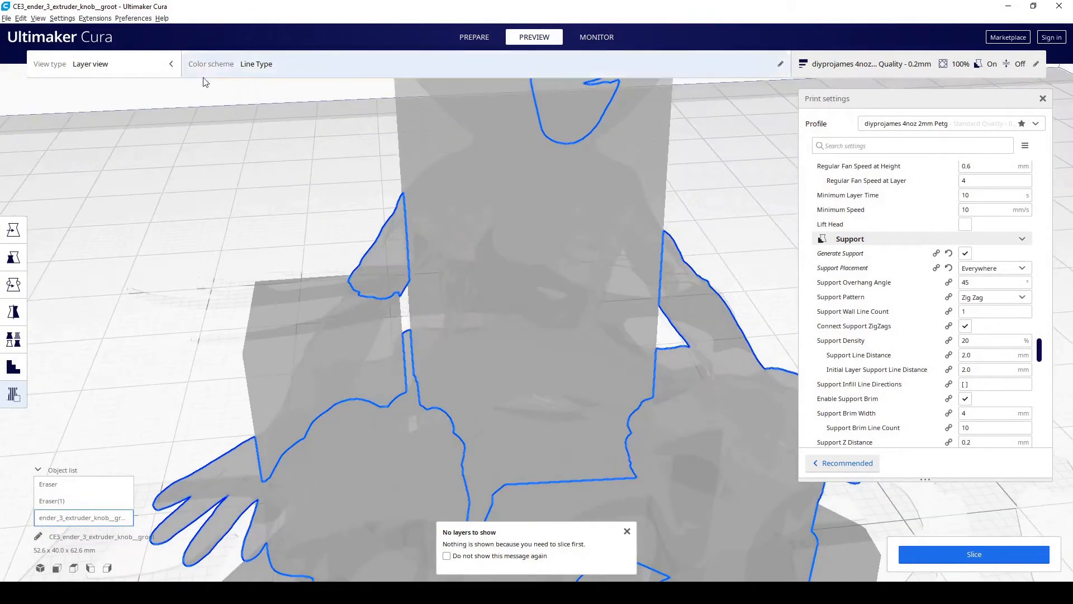
In the prepare view, scale the forearm's support blocker to about 5.22 mm in X and 22.99 mm in Z
{"action": "left_click", "coordinate": [473, 37]}
{"action": "left_click", "coordinate": [326, 329]}
{"action": "left_click", "coordinate": [22, 257]}
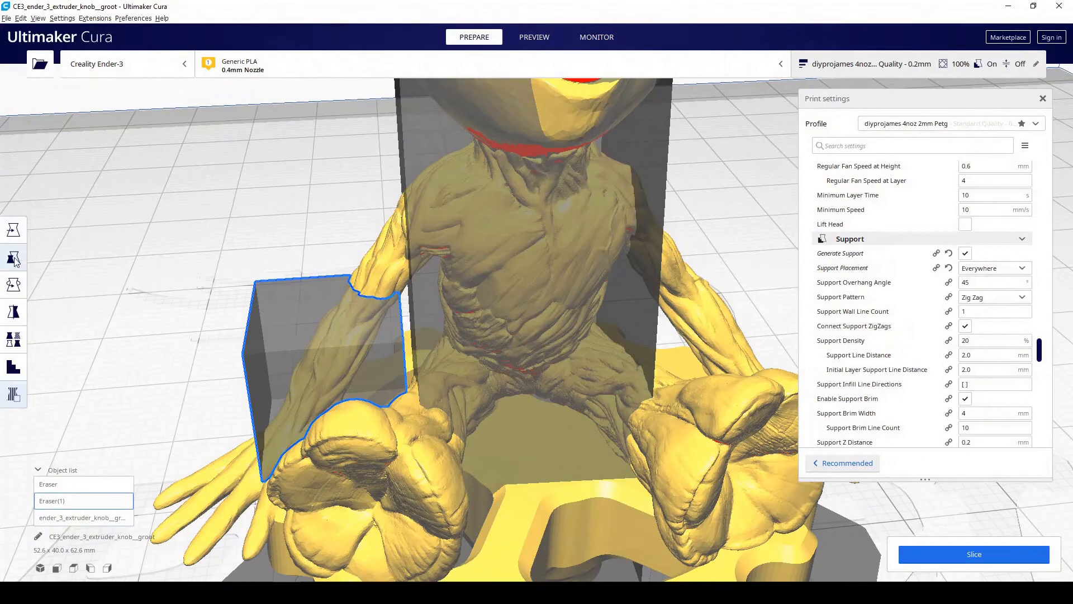
{"action": "mouse_move", "coordinate": [440, 367]}
{"action": "left_mouse_down"}
{"action": "mouse_move", "coordinate": [304, 358]}
{"action": "mouse_move", "coordinate": [378, 362]}
{"action": "mouse_move", "coordinate": [357, 360]}
{"action": "left_mouse_up"}
{"action": "left_click_drag", "start_coordinate": [441, 365], "coordinate": [352, 361]}
{"action": "left_click_drag", "start_coordinate": [321, 274], "coordinate": [294, 2]}
{"action": "mouse_move", "coordinate": [418, 279]}
{"action": "right_mouse_down"}
{"action": "mouse_move", "coordinate": [424, 245]}
{"action": "mouse_move", "coordinate": [340, 384]}
{"action": "mouse_move", "coordinate": [335, 420]}
{"action": "right_mouse_up"}
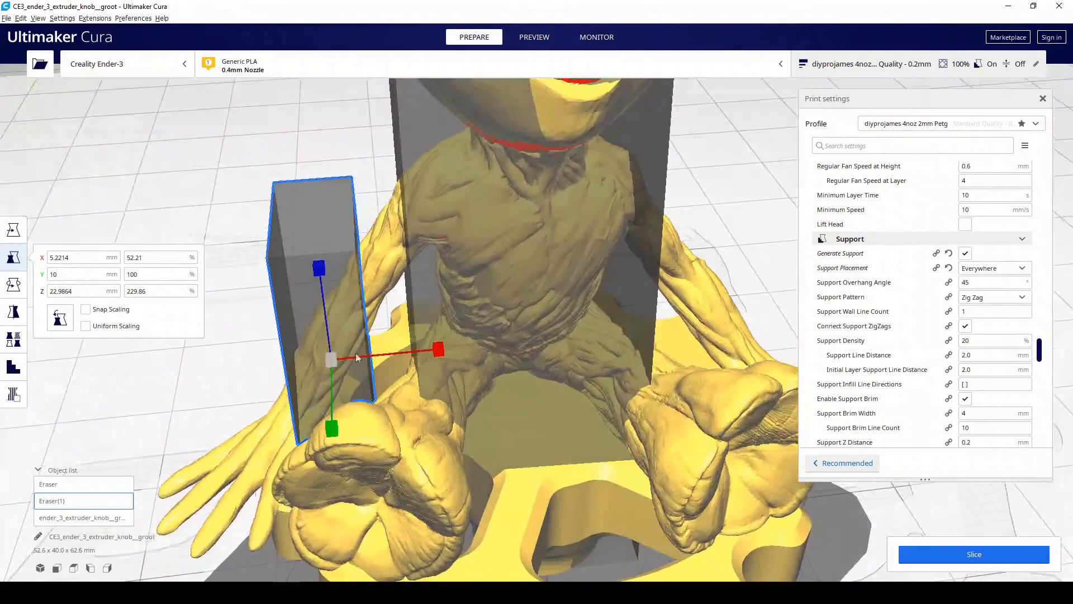
Shift the forearm's support blocker sideways to about X -15.65 mm
{"action": "left_click", "coordinate": [14, 230]}
{"action": "left_click_drag", "start_coordinate": [443, 353], "coordinate": [425, 351]}
{"action": "right_click_drag", "start_coordinate": [381, 398], "coordinate": [447, 351]}
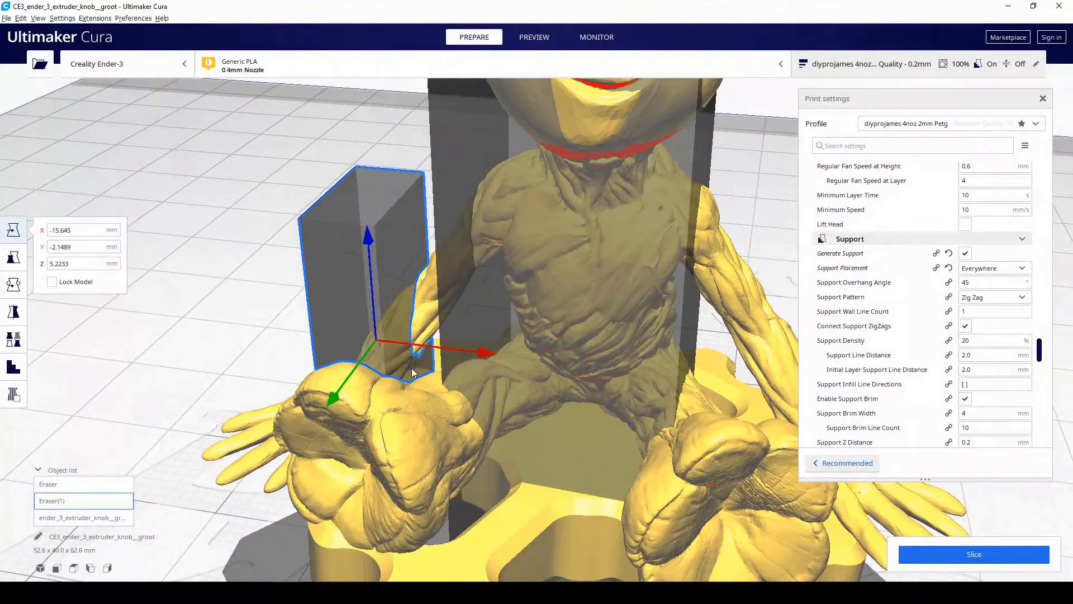
{"action": "right_click_drag", "start_coordinate": [465, 355], "coordinate": [412, 334]}
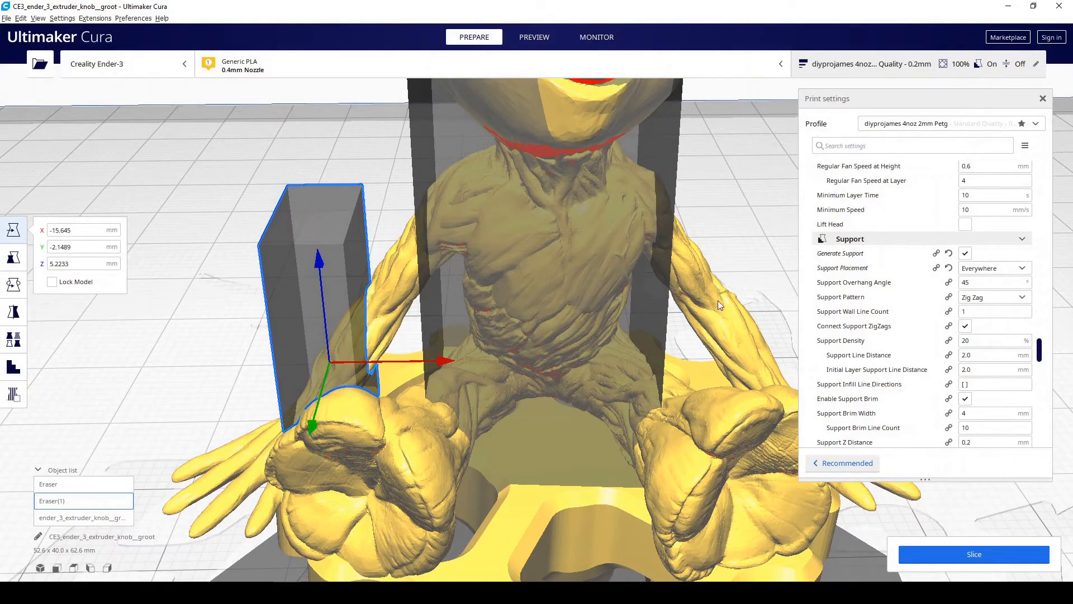
Slice the Groot model with both support blockers and show the layer preview close up at the arm
{"action": "left_click", "coordinate": [974, 554]}
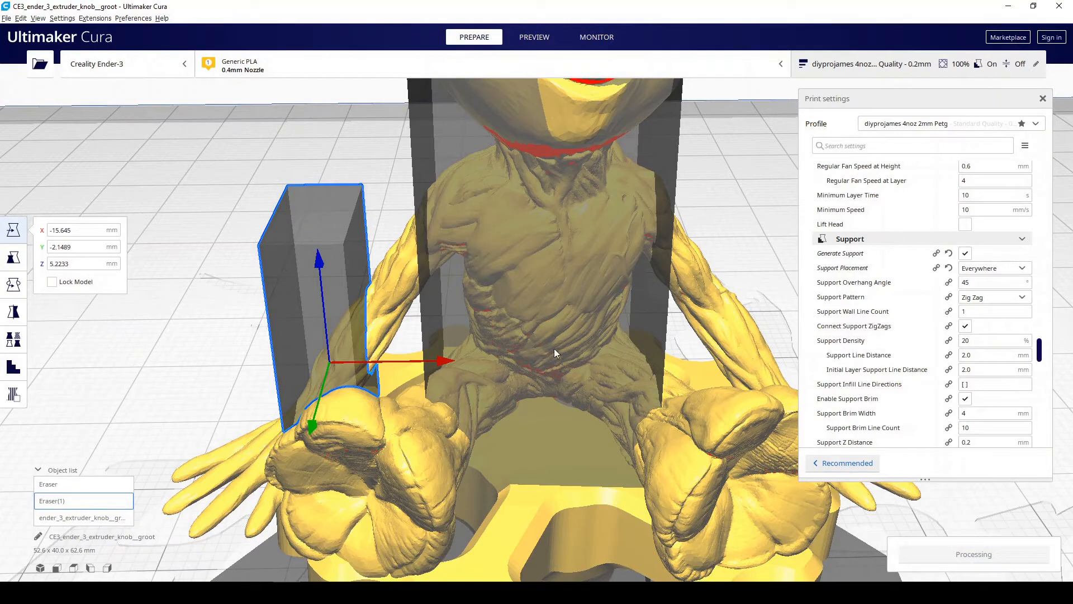
{"action": "scroll", "coordinate": [487, 229], "scroll_direction": "down", "scroll_amount": 6}
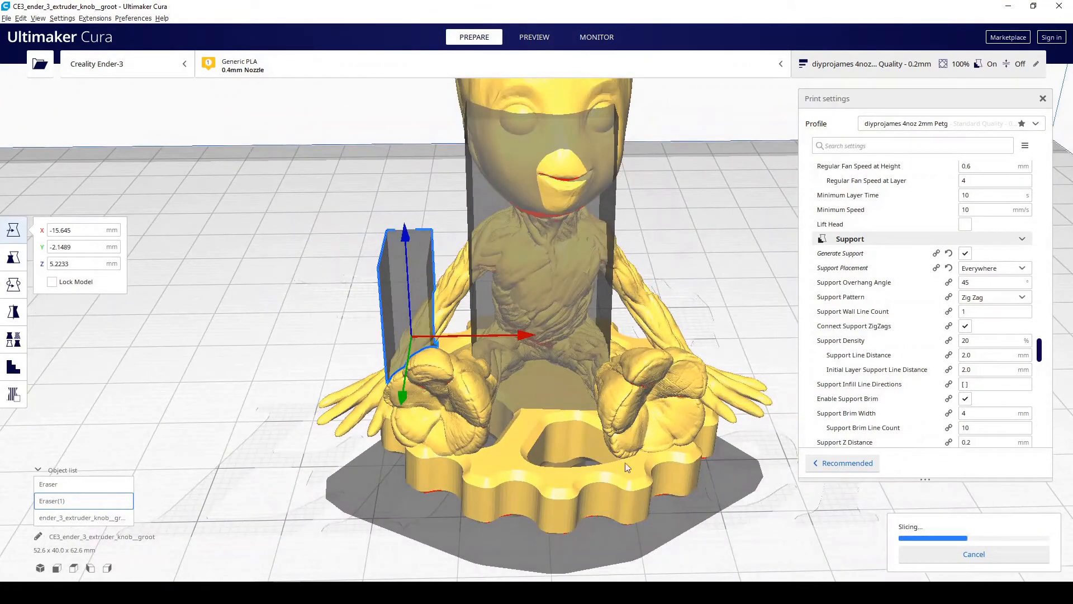
{"action": "left_click", "coordinate": [535, 37]}
{"action": "scroll", "coordinate": [463, 239], "scroll_direction": "up", "scroll_amount": 10}
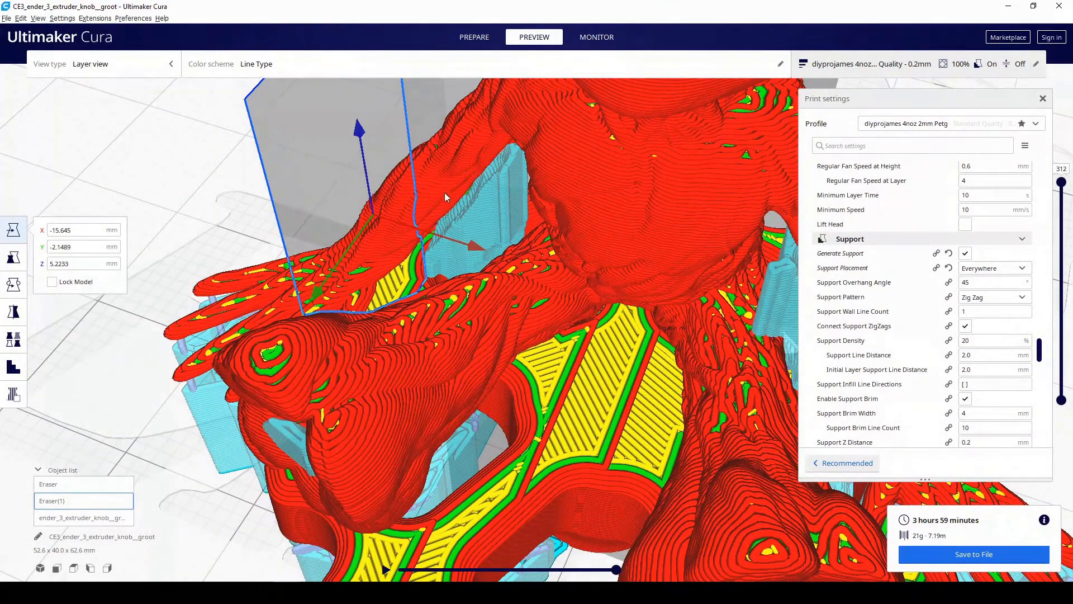
Examine the sliced Groot figure from several angles for supports around the arms, hands and torso
{"action": "scroll", "coordinate": [568, 284], "scroll_direction": "down", "scroll_amount": 4}
{"action": "scroll", "coordinate": [595, 286], "scroll_direction": "down", "scroll_amount": 3}
{"action": "right_click_drag", "start_coordinate": [617, 323], "coordinate": [511, 326]}
{"action": "middle_click_drag", "start_coordinate": [662, 360], "coordinate": [460, 366]}
{"action": "scroll", "coordinate": [398, 354], "scroll_direction": "down", "scroll_amount": 5}
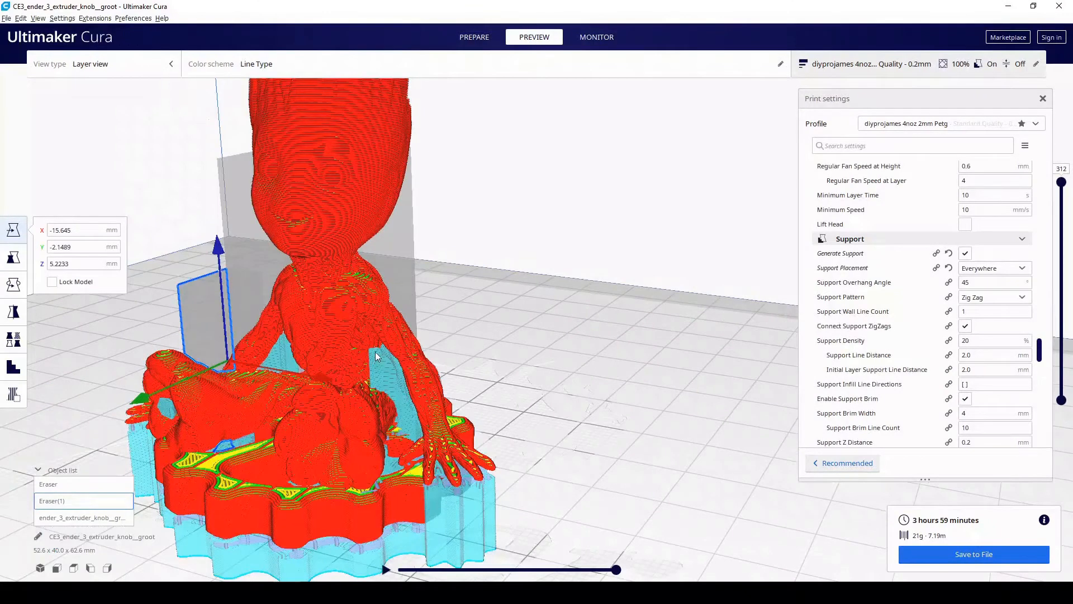
{"action": "middle_click_drag", "start_coordinate": [396, 350], "coordinate": [441, 368]}
{"action": "scroll", "coordinate": [442, 368], "scroll_direction": "up", "scroll_amount": 4}
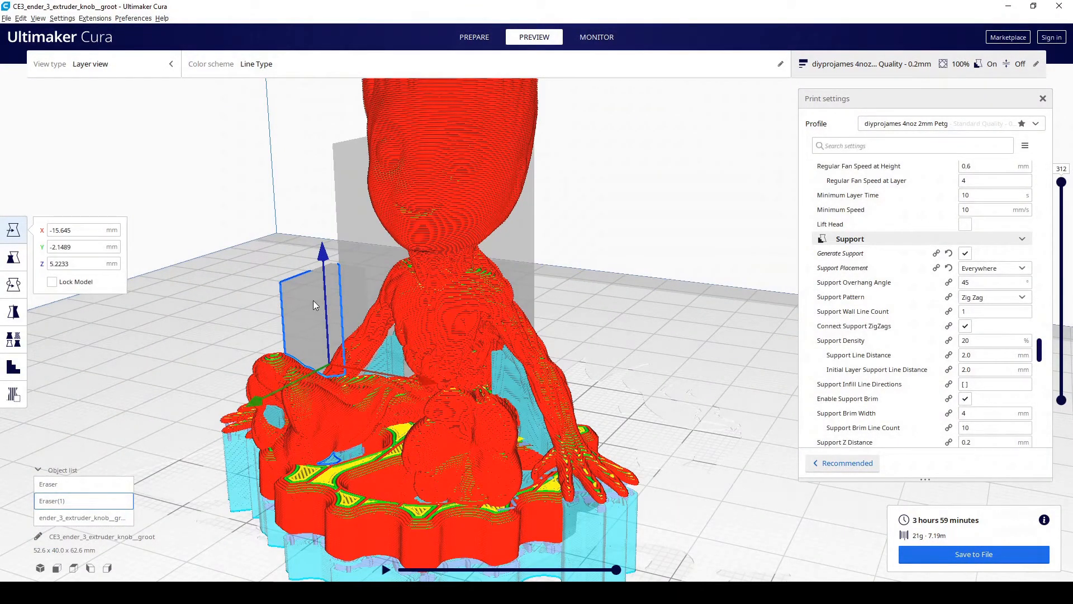
{"action": "right_click_drag", "start_coordinate": [546, 478], "coordinate": [541, 382]}
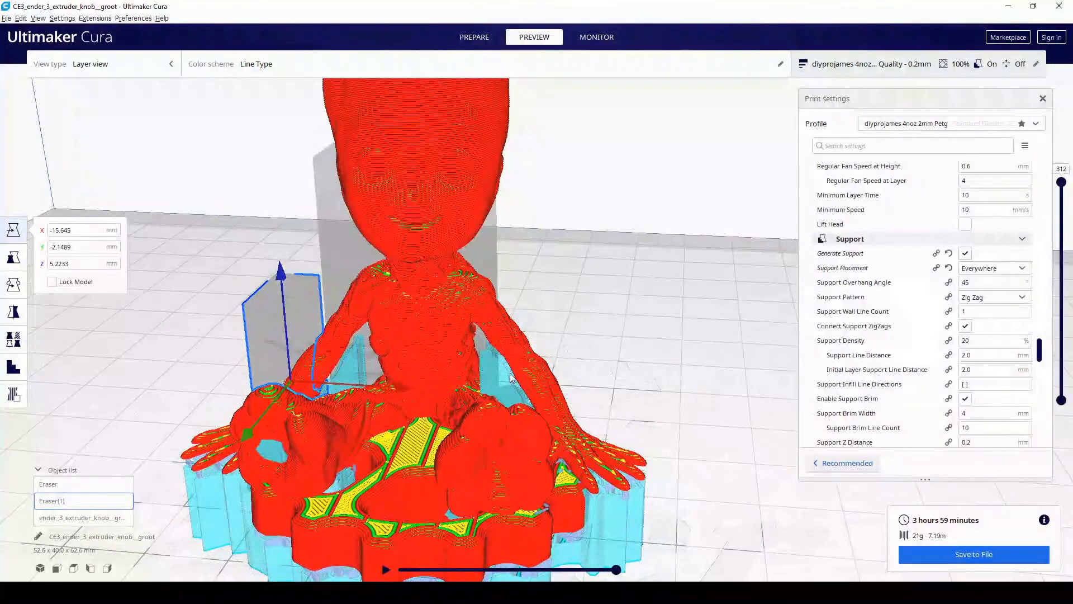
{"action": "right_click_drag", "start_coordinate": [528, 391], "coordinate": [488, 343]}
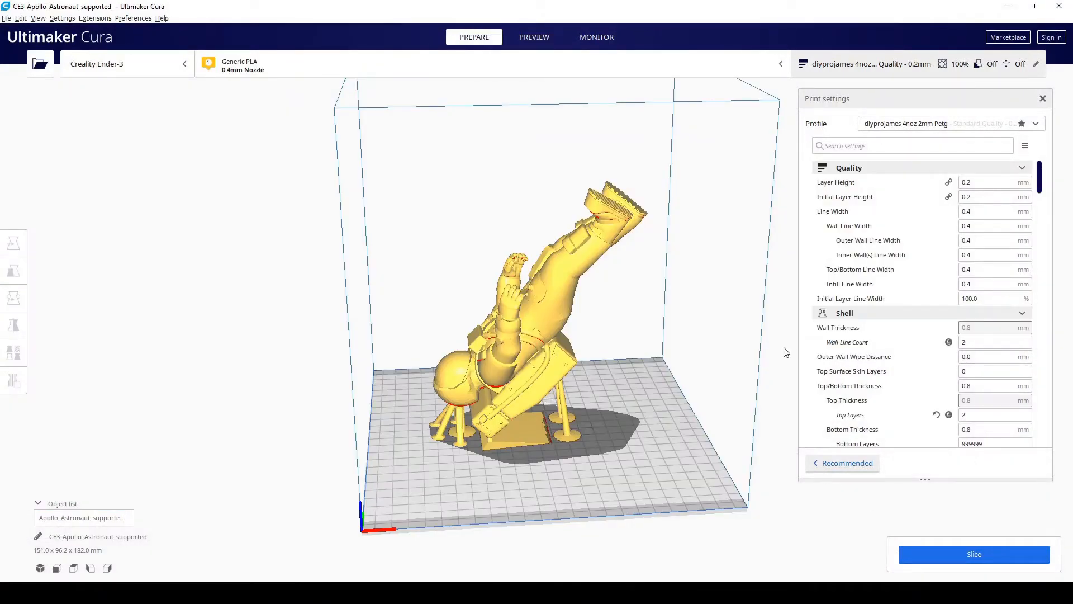
Examine the tilted Apollo astronaut model and its built-in support struts from all sides
{"action": "right_click_drag", "start_coordinate": [750, 356], "coordinate": [614, 520]}
{"action": "left_click", "coordinate": [627, 535]}
{"action": "right_click_drag", "start_coordinate": [691, 467], "coordinate": [866, 403]}
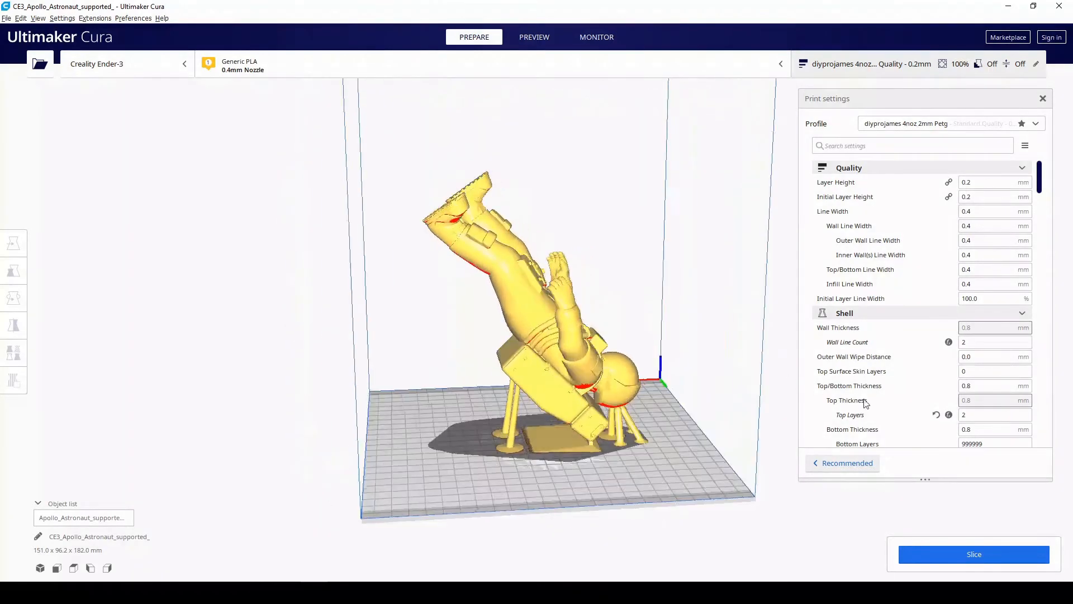
{"action": "right_click_drag", "start_coordinate": [592, 437], "coordinate": [556, 412]}
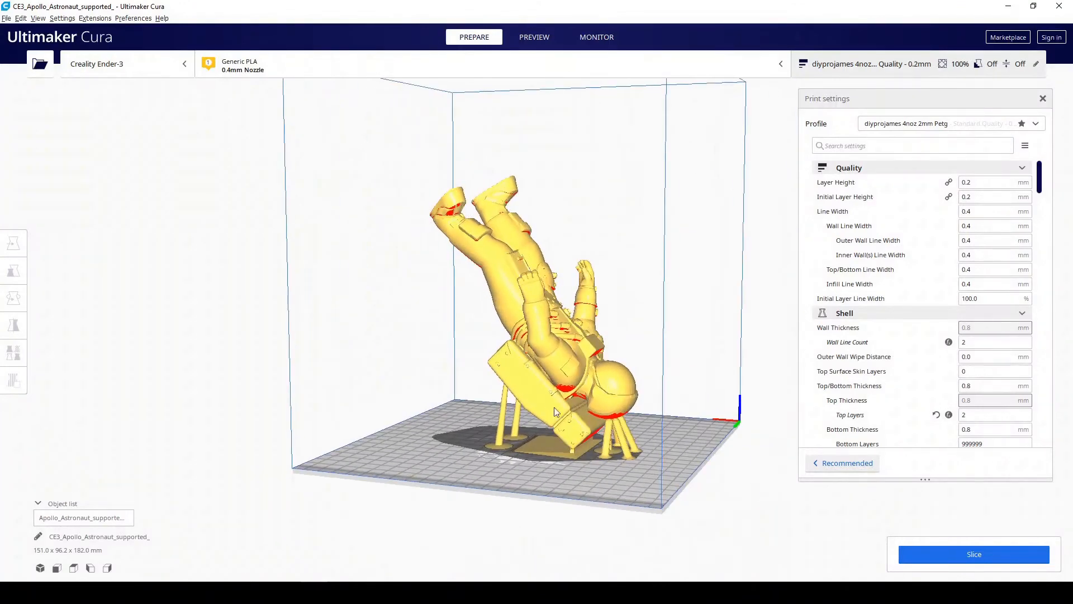
{"action": "right_click_drag", "start_coordinate": [568, 322], "coordinate": [533, 329]}
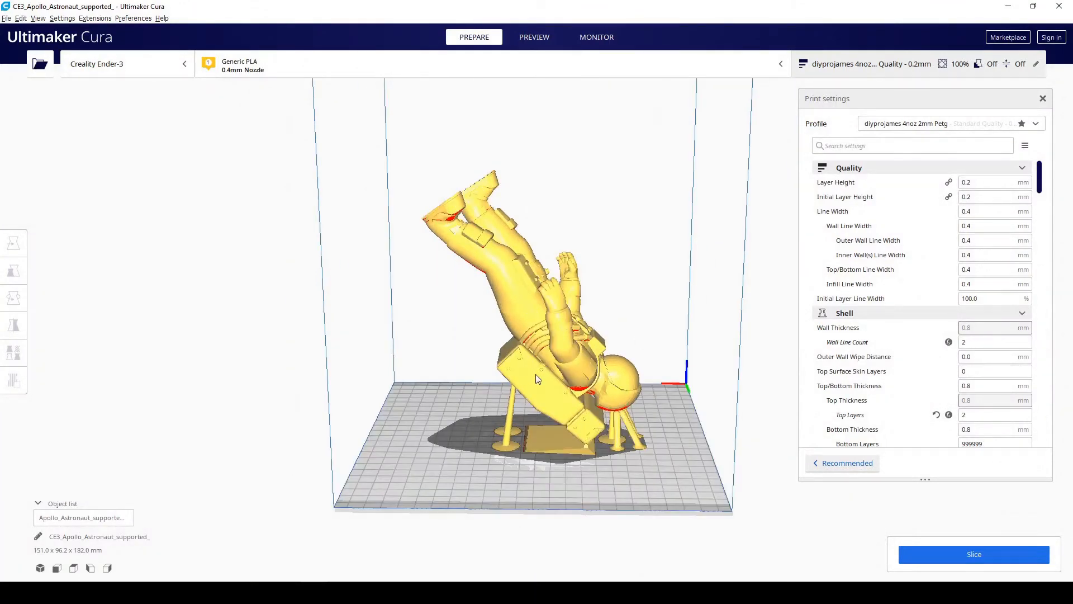
{"action": "right_click_drag", "start_coordinate": [537, 379], "coordinate": [564, 361]}
Rotate the astronaut model about its green axis until it stands upright on its feet
{"action": "left_click", "coordinate": [496, 366]}
{"action": "left_click", "coordinate": [13, 298]}
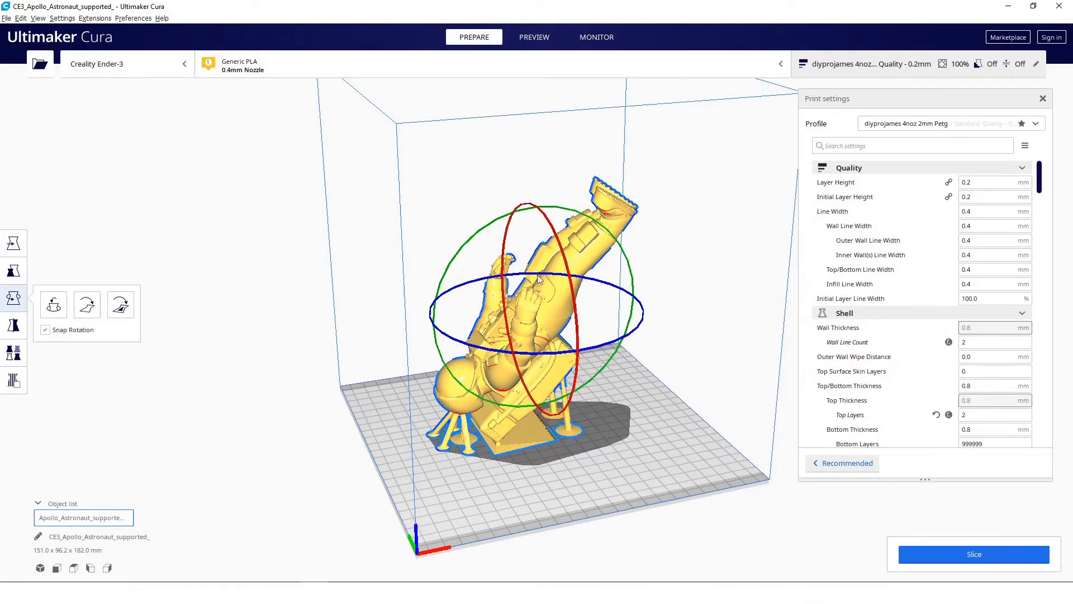
{"action": "left_click_drag", "start_coordinate": [470, 248], "coordinate": [633, 404]}
{"action": "right_click_drag", "start_coordinate": [640, 413], "coordinate": [622, 433]}
{"action": "left_click", "coordinate": [630, 428]}
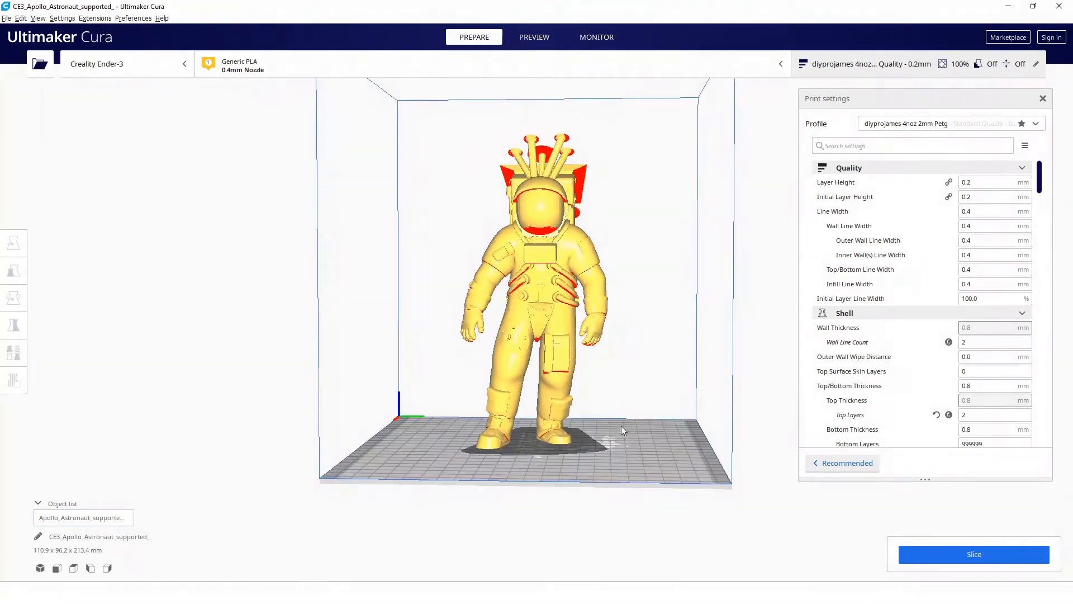
Find the Custom Supports plugin in the Marketplace and open its details page
{"action": "left_click", "coordinate": [554, 305]}
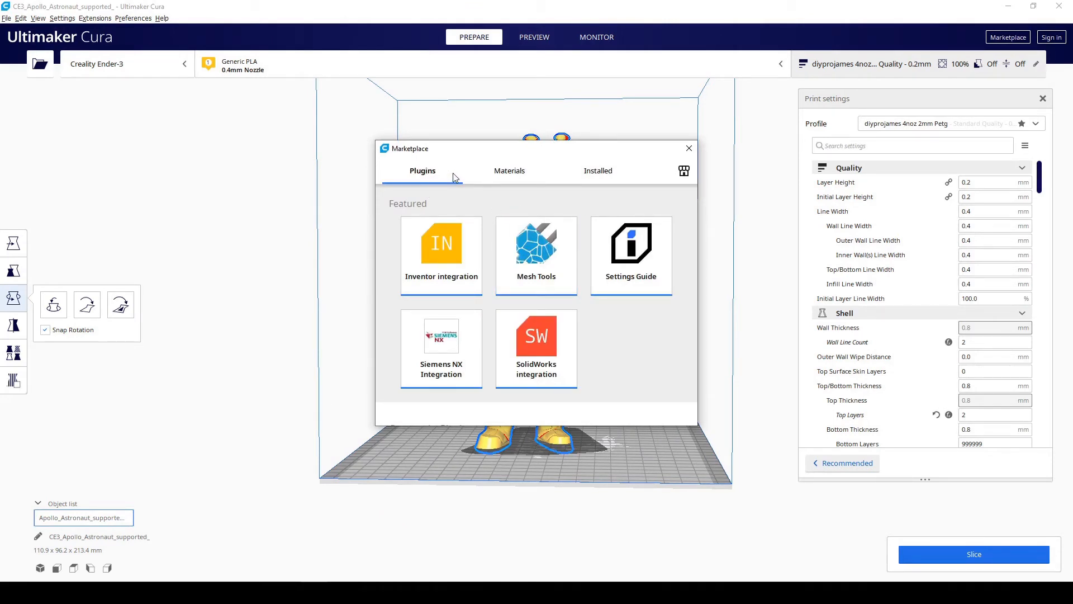
{"action": "scroll", "coordinate": [561, 254], "scroll_direction": "down", "scroll_amount": 5}
{"action": "scroll", "coordinate": [565, 259], "scroll_direction": "down", "scroll_amount": 2}
{"action": "scroll", "coordinate": [562, 279], "scroll_direction": "up", "scroll_amount": 2}
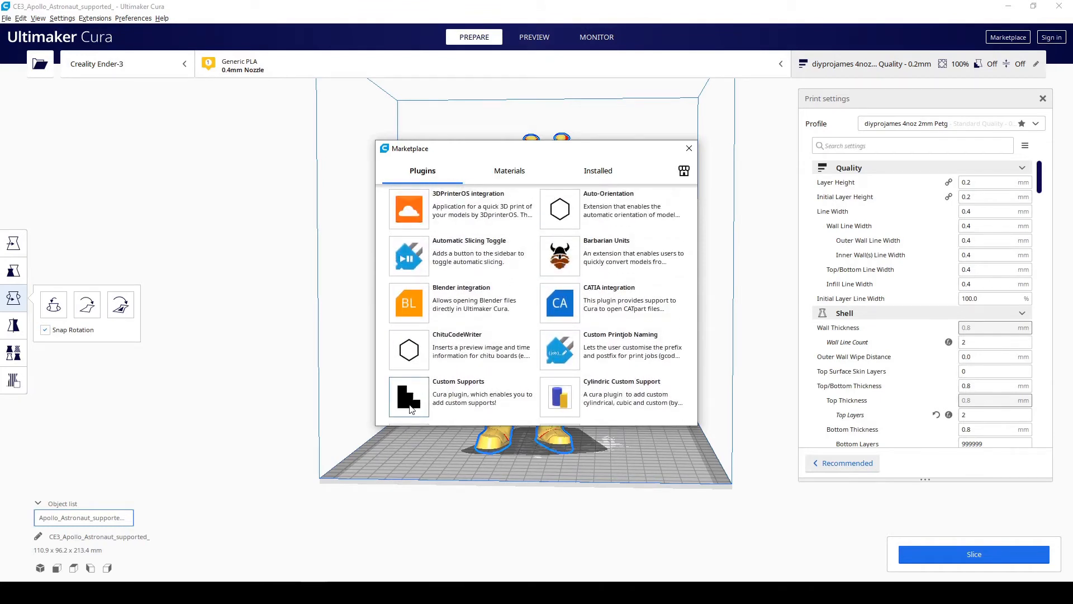
{"action": "left_click", "coordinate": [431, 399]}
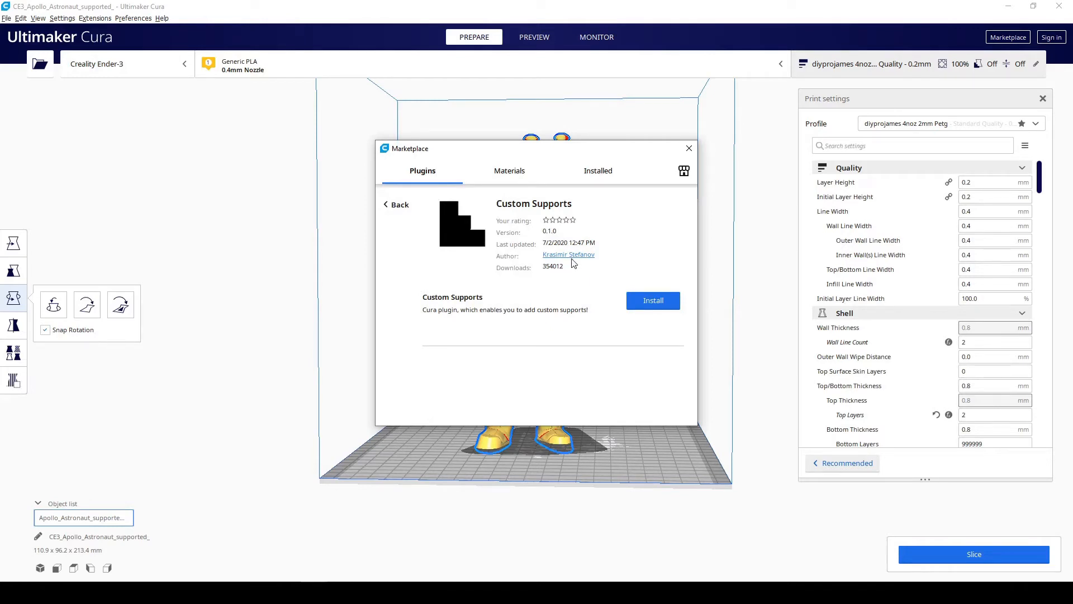
Install the Custom Supports plugin and quit the program from the list of installed packages
{"action": "left_click", "coordinate": [660, 302]}
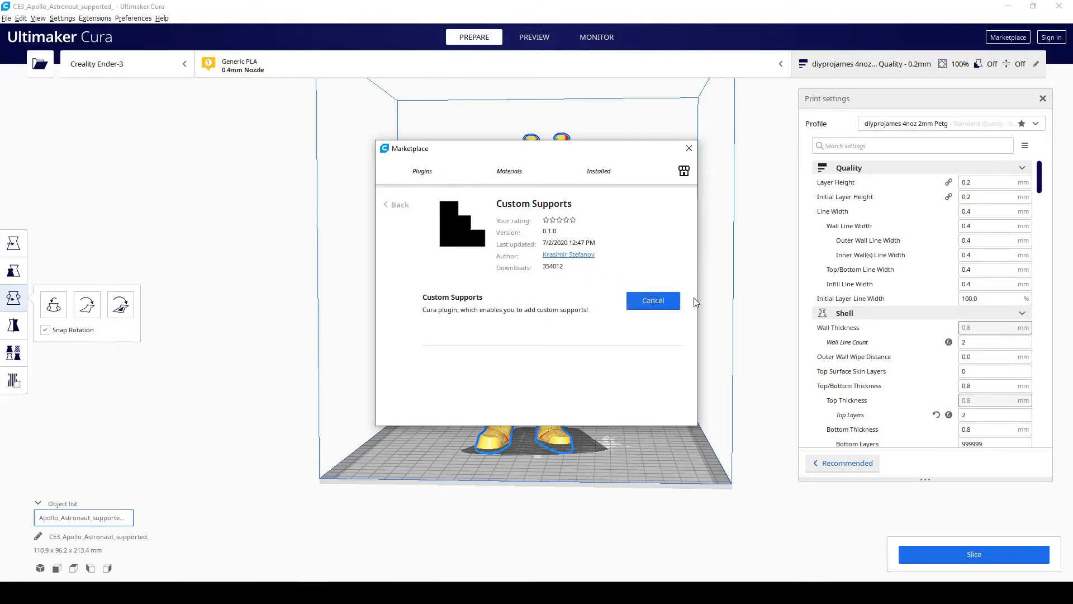
{"action": "left_click", "coordinate": [661, 429]}
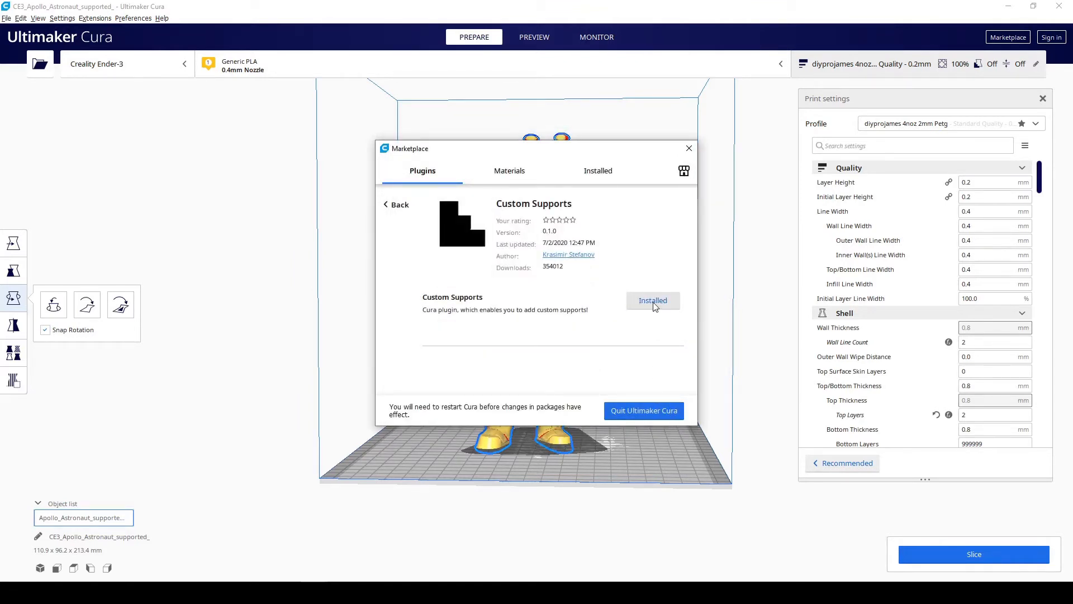
{"action": "left_click", "coordinate": [594, 174]}
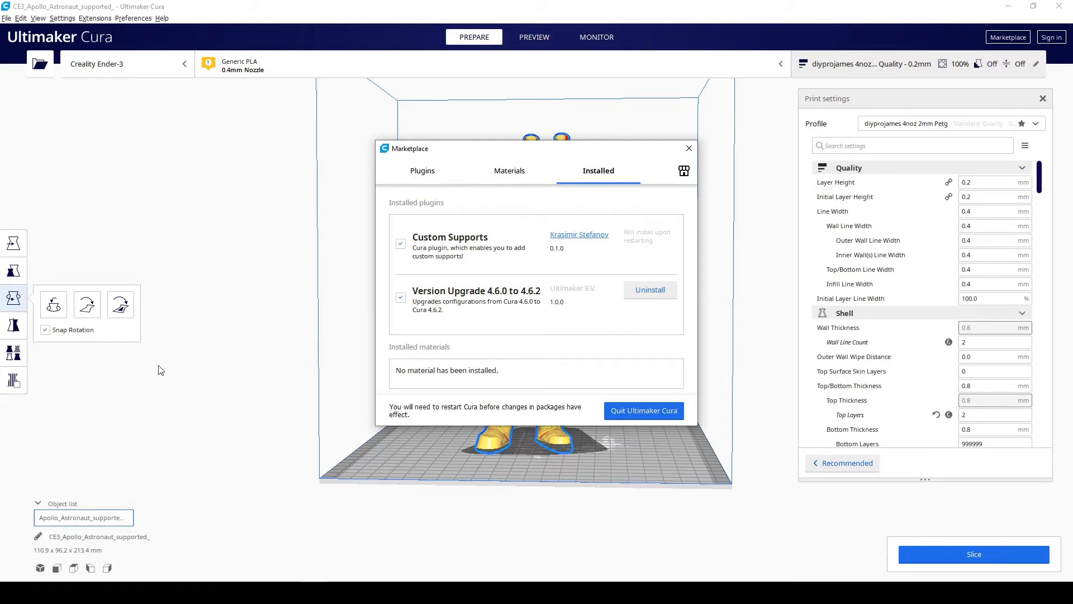
{"action": "left_click", "coordinate": [651, 417]}
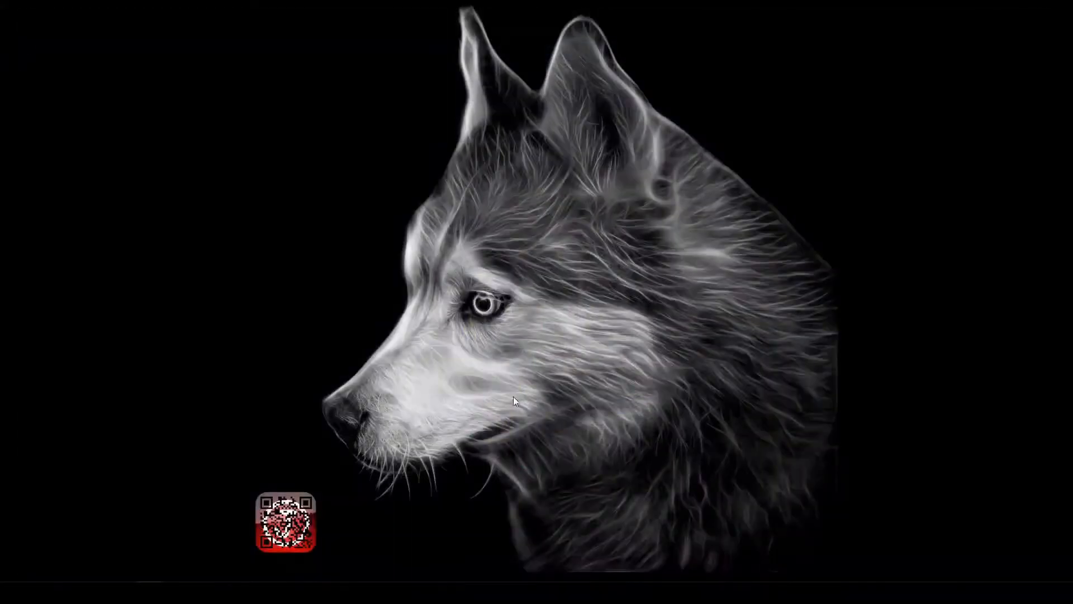
Return to Ultimaker Cura, select the tilted astronaut model to locate the new Custom Supports tool, and inspect the model's built-in struts
{"action": "key", "text": "super+s"}
{"action": "key", "text": "Escape"}
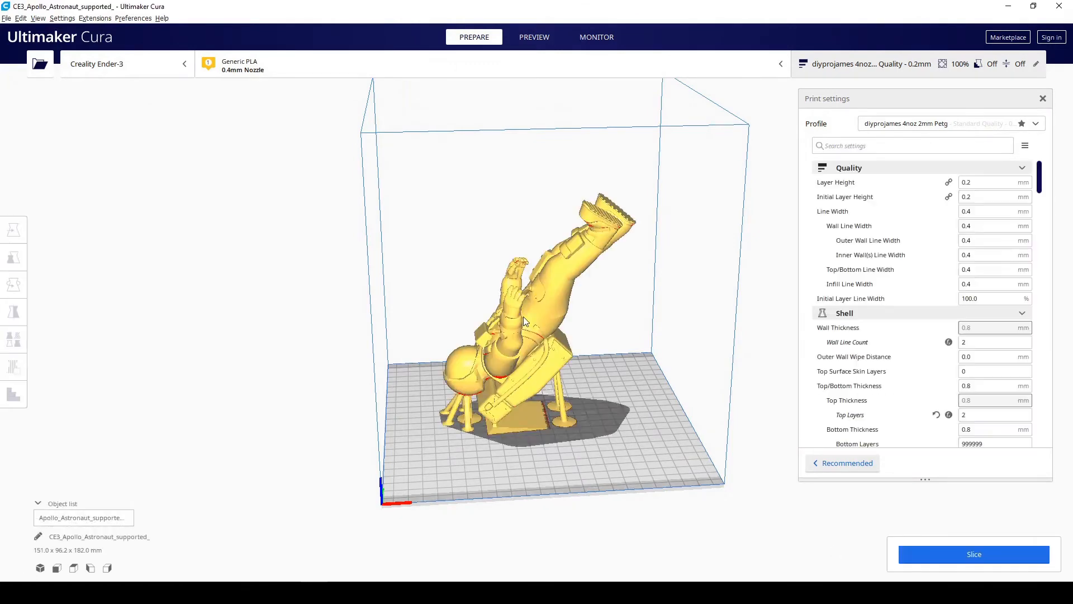
{"action": "left_click", "coordinate": [523, 317]}
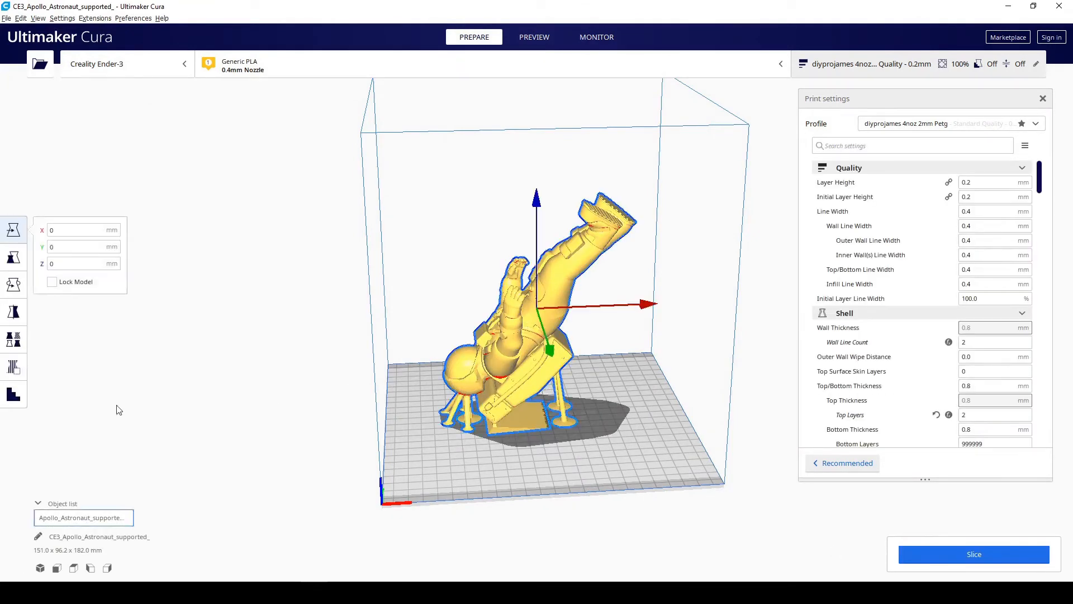
{"action": "left_click", "coordinate": [15, 402]}
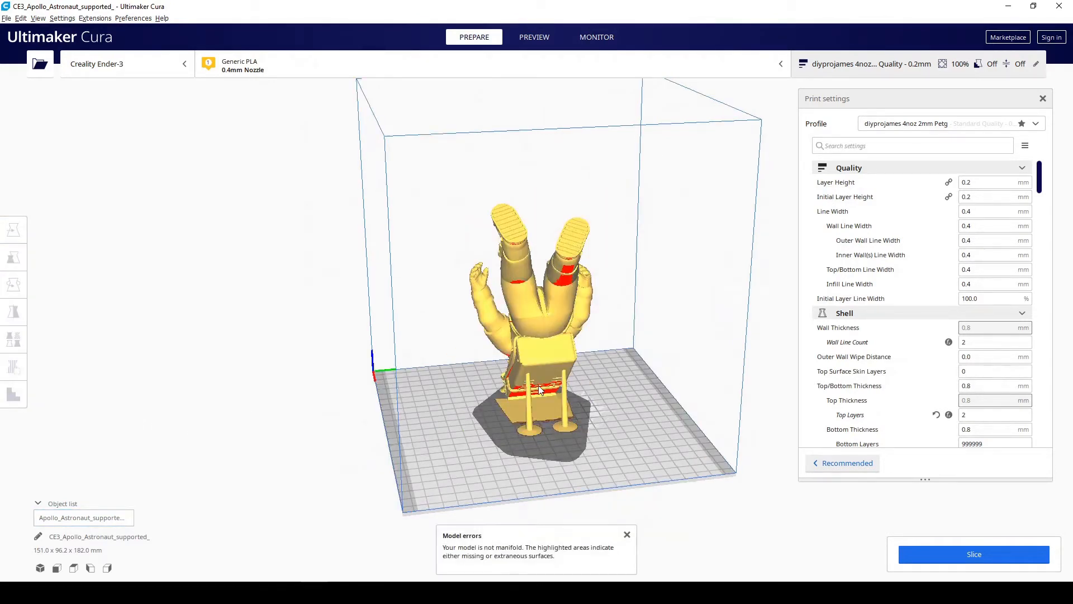
{"action": "right_click_drag", "start_coordinate": [458, 417], "coordinate": [558, 394]}
{"action": "right_click_drag", "start_coordinate": [416, 385], "coordinate": [530, 422]}
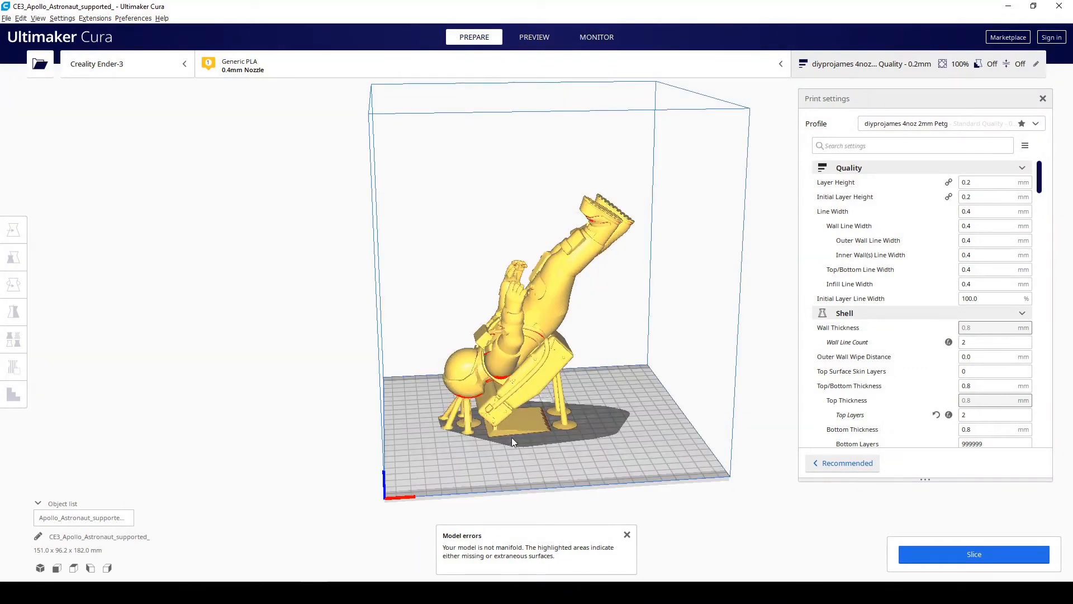
Rotate the tilted astronaut model about its green axis until it stands upright on its feet
{"action": "left_click", "coordinate": [531, 394]}
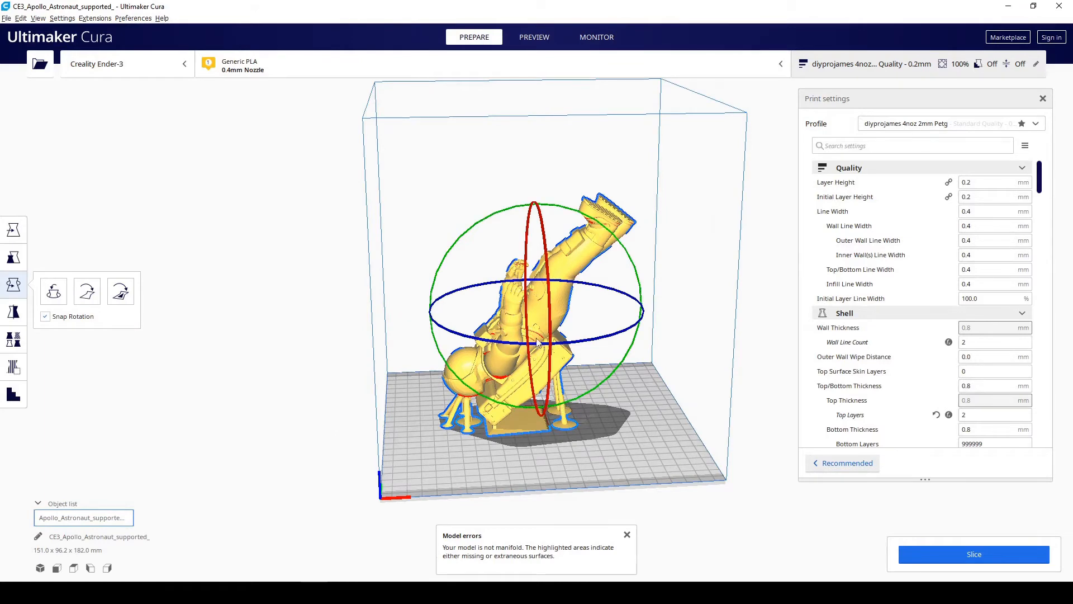
{"action": "left_click_drag", "start_coordinate": [443, 292], "coordinate": [562, 358]}
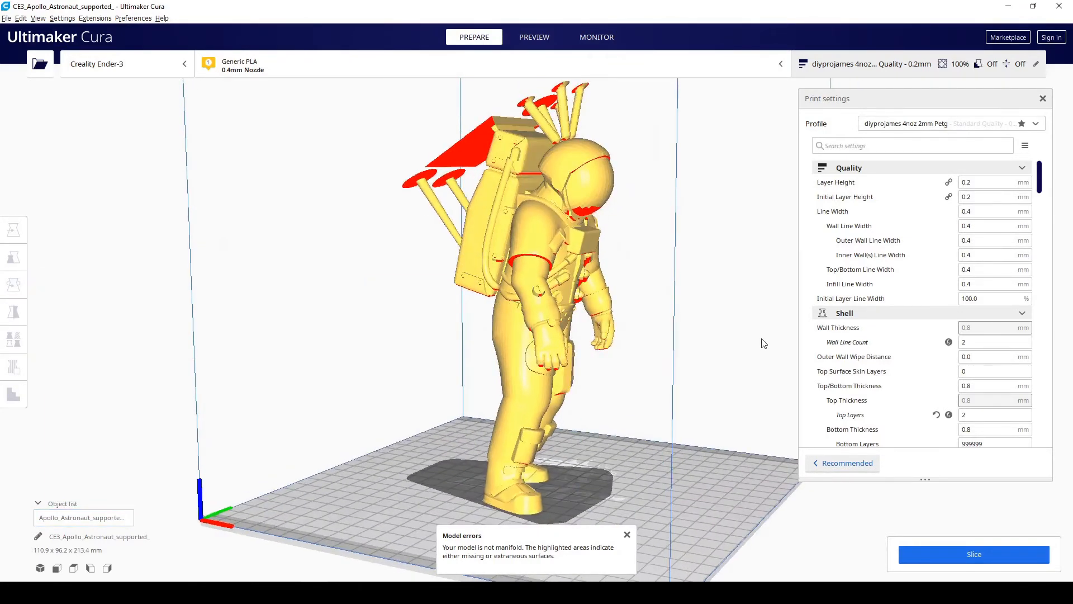
{"action": "right_click_drag", "start_coordinate": [762, 339], "coordinate": [556, 292]}
{"action": "right_click_drag", "start_coordinate": [527, 413], "coordinate": [679, 402]}
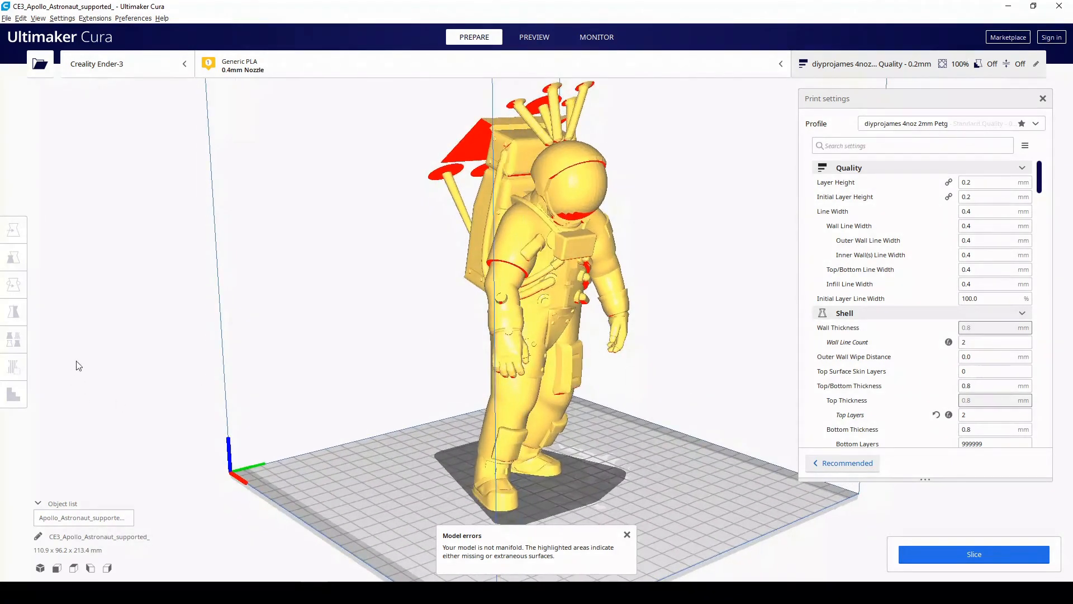
Place a 10 mm cube custom support, dropped to the build plate, under the astronaut's right hand
{"action": "left_click", "coordinate": [547, 291]}
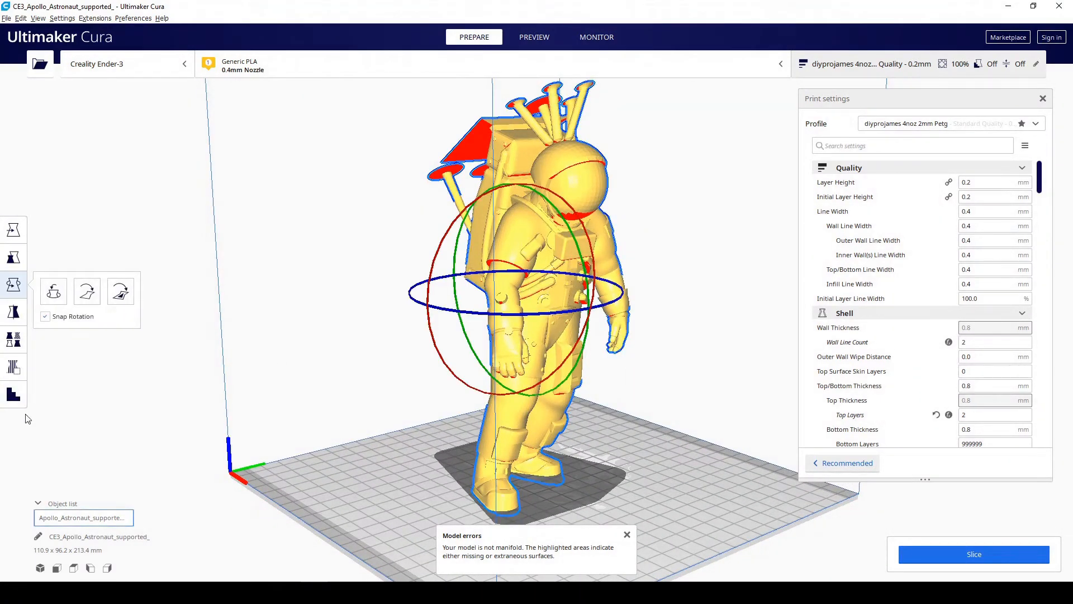
{"action": "left_click", "coordinate": [13, 395]}
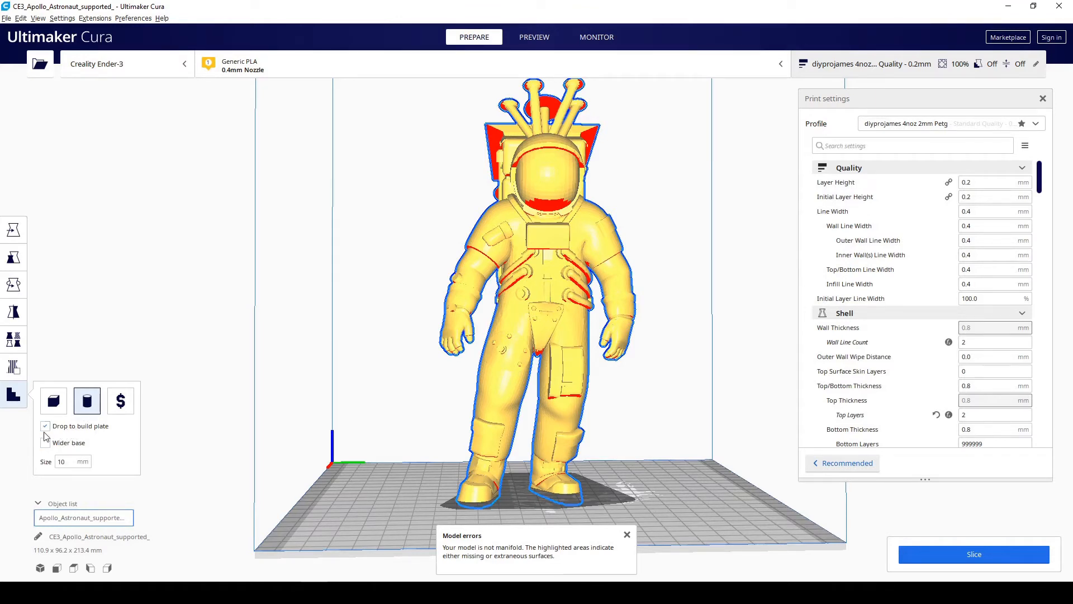
{"action": "left_click", "coordinate": [618, 575]}
{"action": "left_click", "coordinate": [473, 332]}
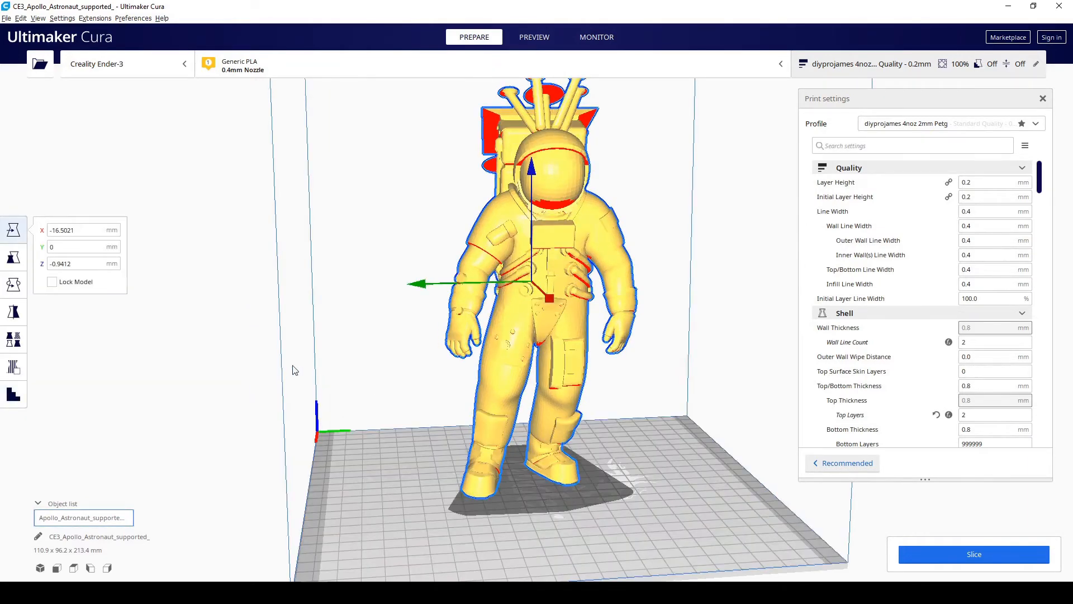
{"action": "left_click", "coordinate": [15, 396]}
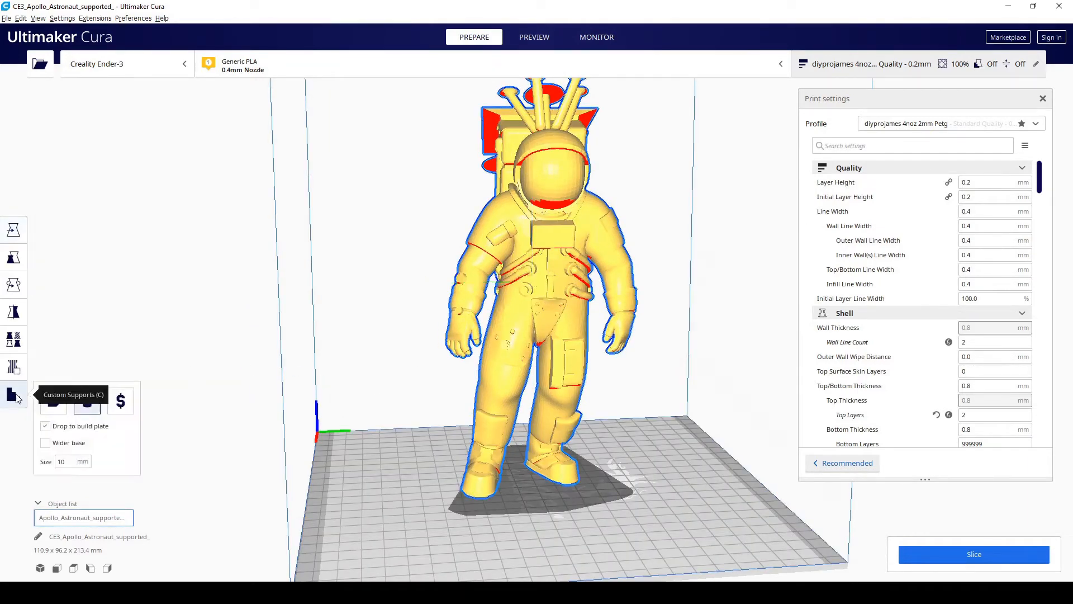
{"action": "left_click", "coordinate": [54, 409]}
{"action": "left_click", "coordinate": [460, 351]}
{"action": "right_click_drag", "start_coordinate": [411, 421], "coordinate": [71, 357]}
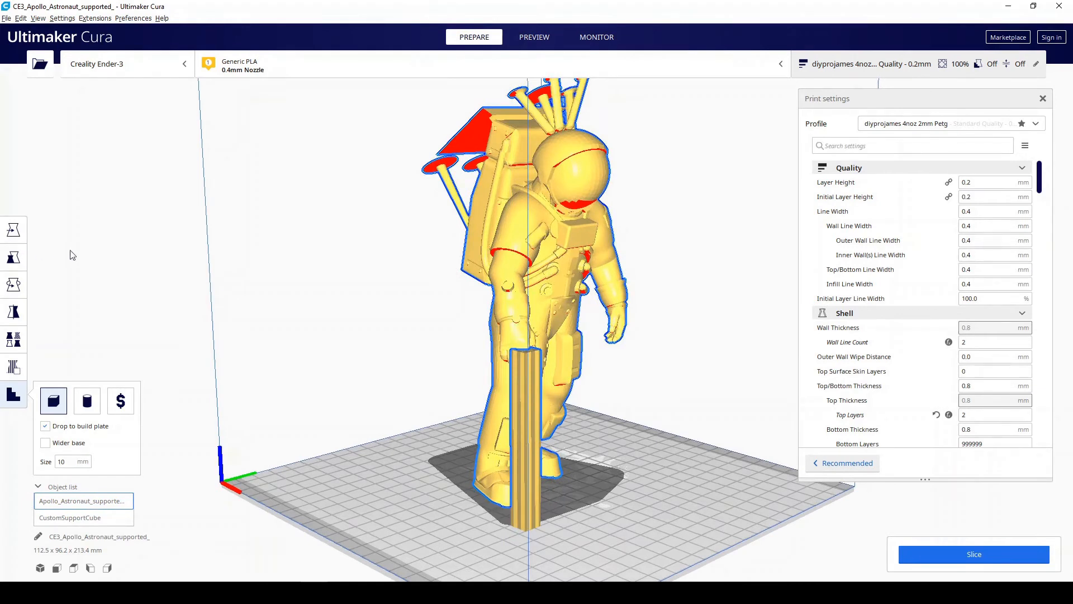
Try scaling the cube support uniformly to about 201 %, and undo the scaling
{"action": "left_click", "coordinate": [13, 257]}
{"action": "left_click", "coordinate": [528, 428]}
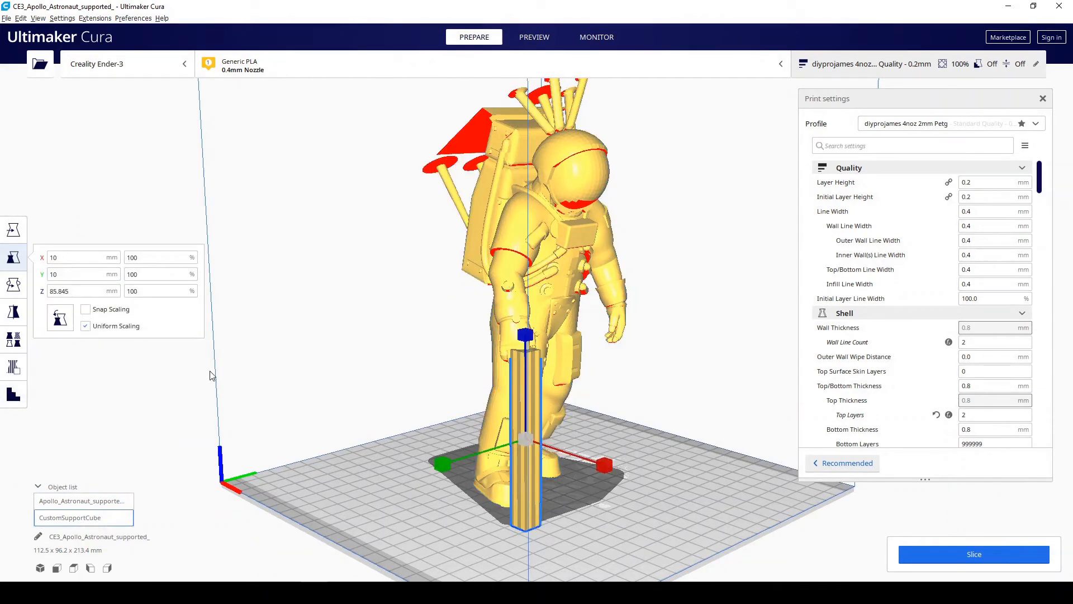
{"action": "left_click_drag", "start_coordinate": [531, 440], "coordinate": [603, 443]}
{"action": "right_click_drag", "start_coordinate": [641, 434], "coordinate": [507, 436]}
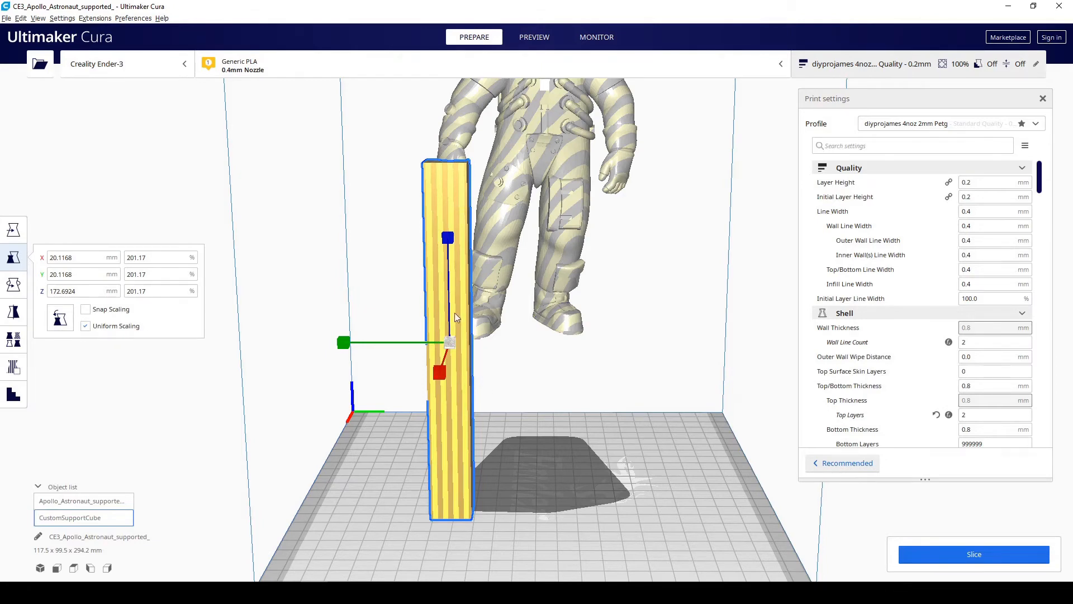
{"action": "scroll", "coordinate": [454, 317], "scroll_direction": "down", "scroll_amount": 5}
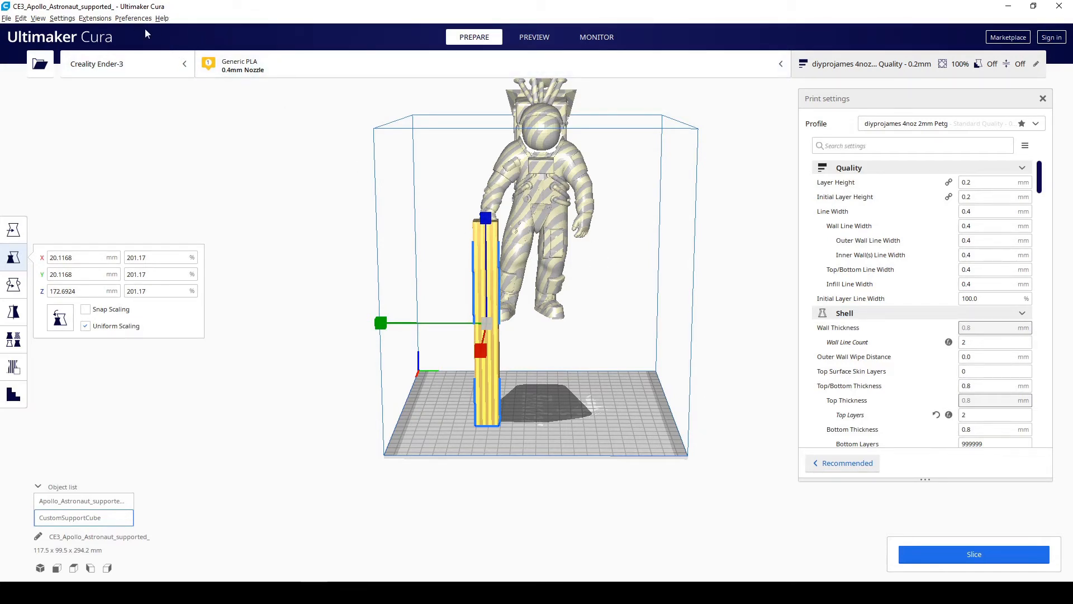
{"action": "key", "text": "ctrl+z"}
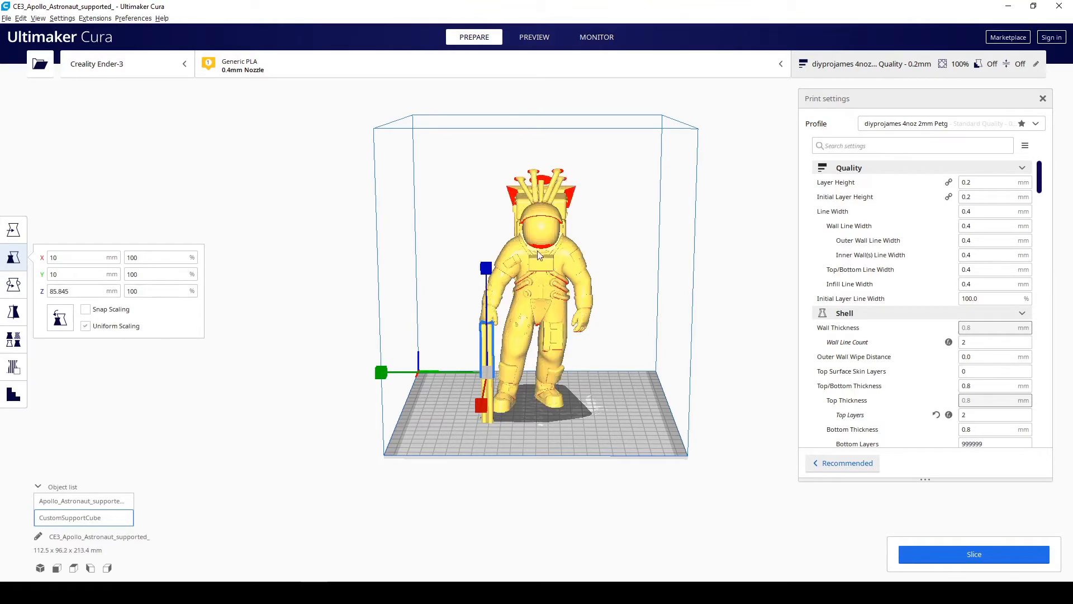
Turn off automatically dropping models to the build plate in the general preferences
{"action": "left_click", "coordinate": [140, 19]}
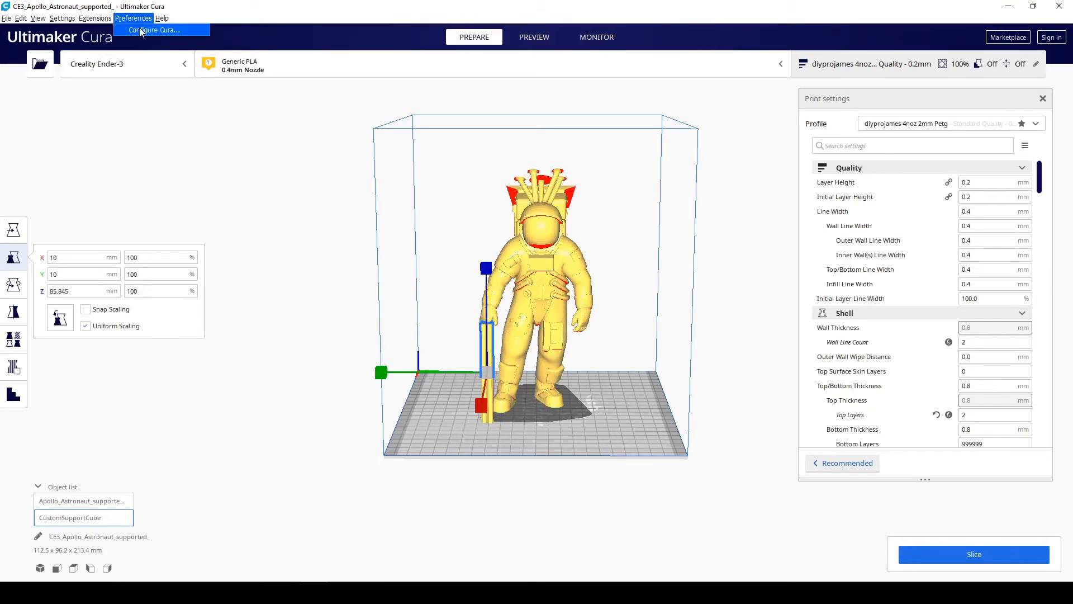
{"action": "left_click", "coordinate": [140, 29]}
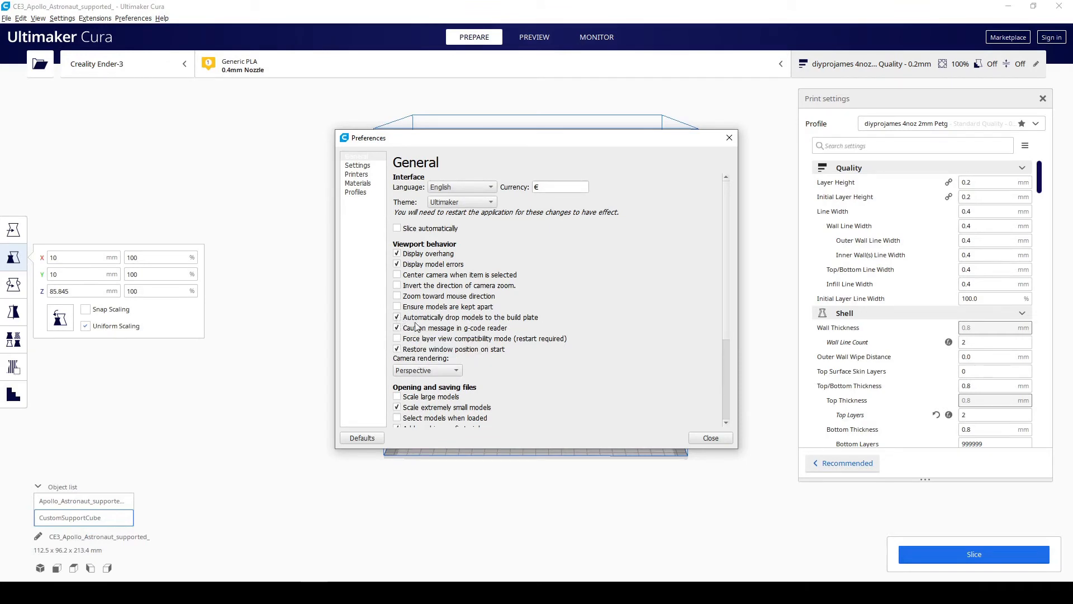
{"action": "left_click", "coordinate": [394, 317]}
{"action": "left_click", "coordinate": [711, 438]}
Scale the cube support under the right hand uniformly to about 192 %
{"action": "scroll", "coordinate": [452, 414], "scroll_direction": "up", "scroll_amount": 10}
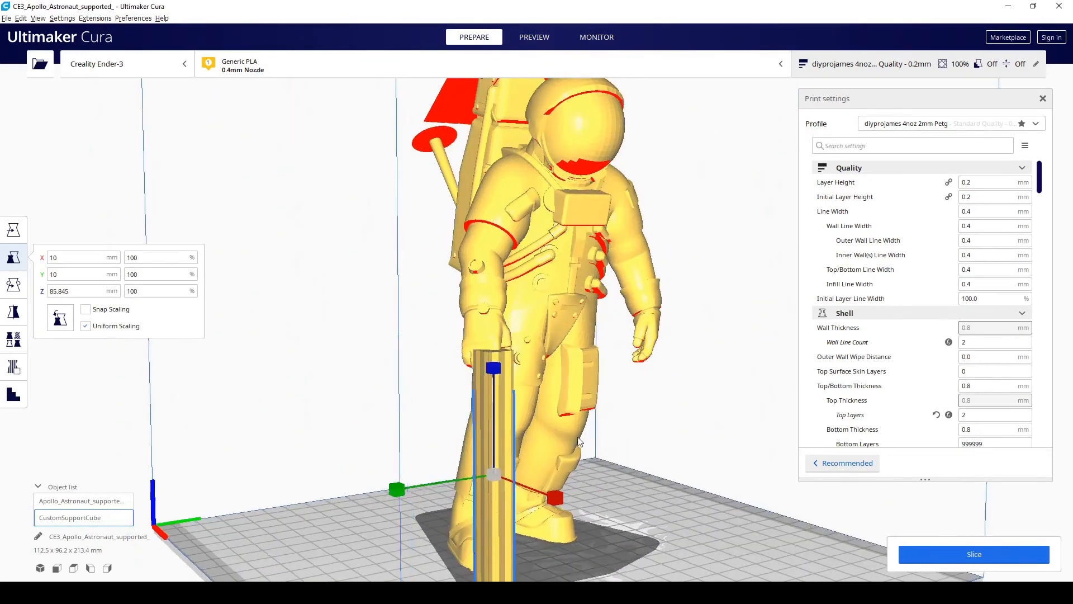
{"action": "scroll", "coordinate": [578, 441], "scroll_direction": "down", "scroll_amount": 8}
{"action": "left_click_drag", "start_coordinate": [497, 393], "coordinate": [593, 394]}
{"action": "right_click_drag", "start_coordinate": [592, 393], "coordinate": [464, 411]}
{"action": "left_click_drag", "start_coordinate": [464, 428], "coordinate": [492, 416]}
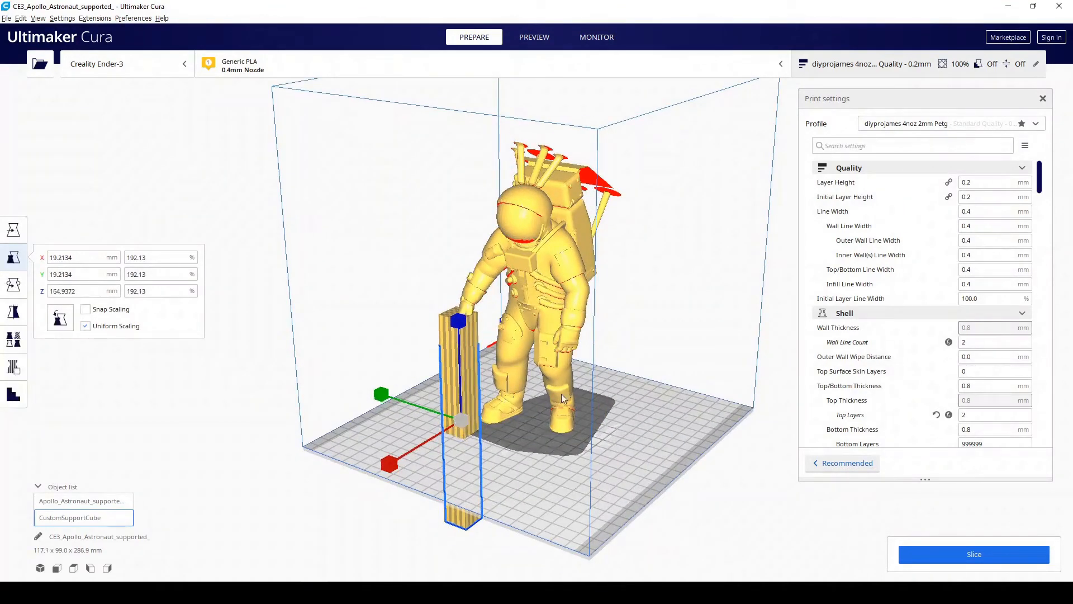
Move the enlarged cube support along the X axis to about X 30.1 mm, beneath the astronaut's right hand
{"action": "right_click_drag", "start_coordinate": [434, 486], "coordinate": [398, 471]}
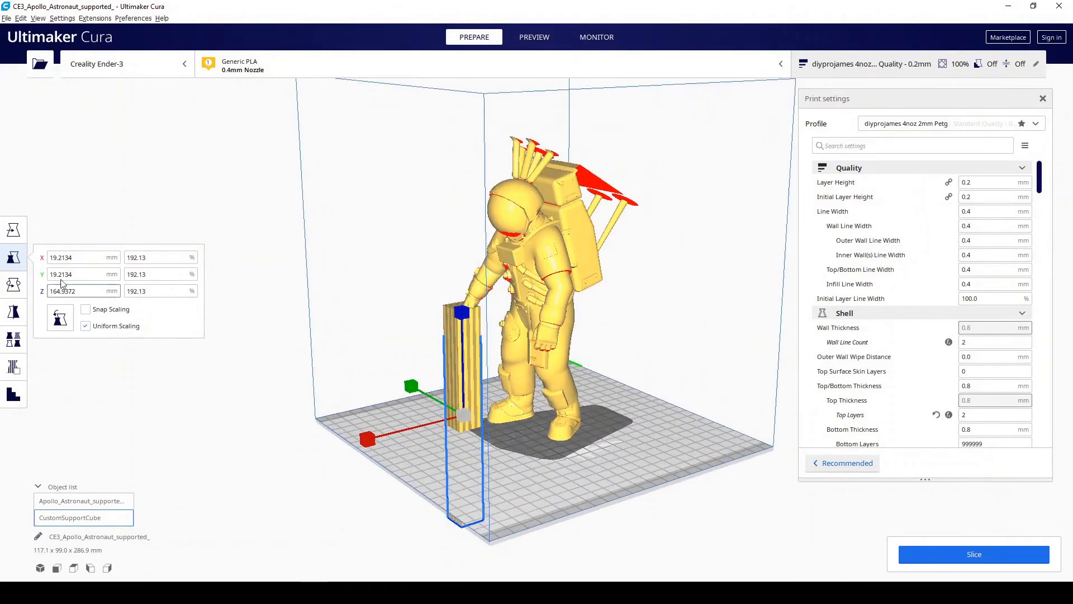
{"action": "left_click", "coordinate": [13, 230]}
{"action": "left_click_drag", "start_coordinate": [364, 445], "coordinate": [376, 437]}
{"action": "right_click_drag", "start_coordinate": [556, 451], "coordinate": [462, 359]}
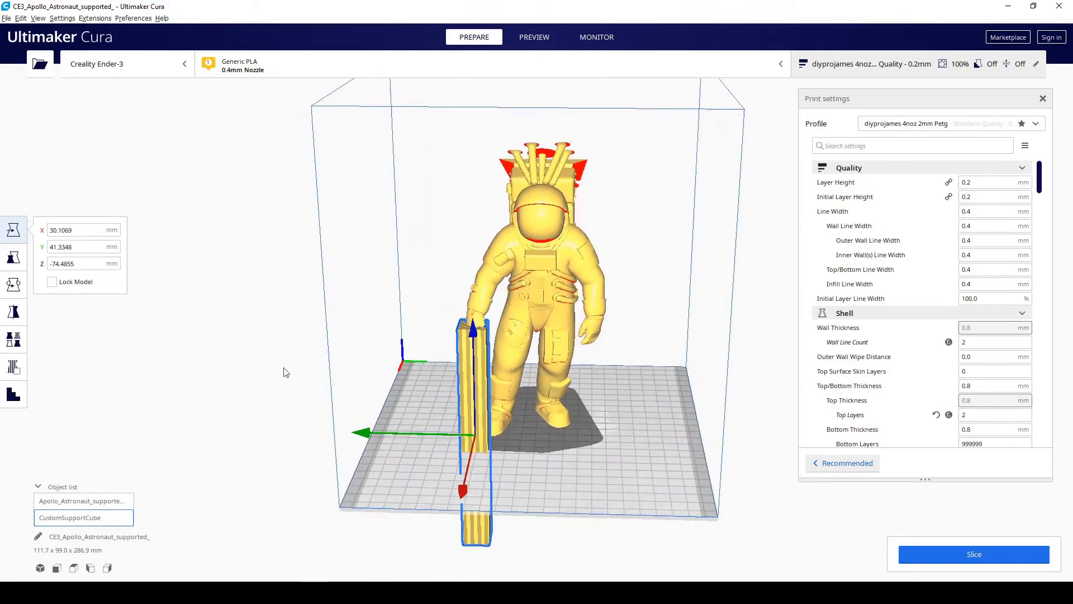
Place a 10 mm cylinder custom support, dropped to the build plate, under the astronaut's left hand
{"action": "left_click", "coordinate": [584, 339]}
{"action": "left_click", "coordinate": [13, 395]}
{"action": "left_click", "coordinate": [86, 400]}
{"action": "left_click", "coordinate": [594, 342]}
{"action": "right_click_drag", "start_coordinate": [646, 394], "coordinate": [520, 411]}
Scale the cylinder support uniformly to about 206 % and move it along the X axis to about X 20.3 mm
{"action": "left_click", "coordinate": [531, 411]}
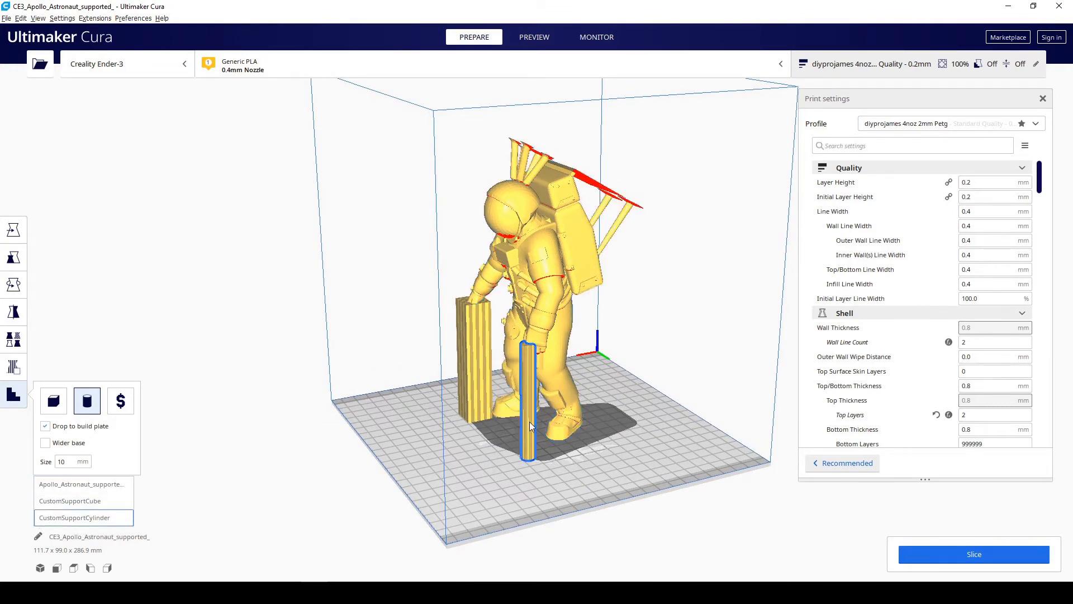
{"action": "left_click", "coordinate": [13, 257]}
{"action": "left_click_drag", "start_coordinate": [530, 407], "coordinate": [595, 411]}
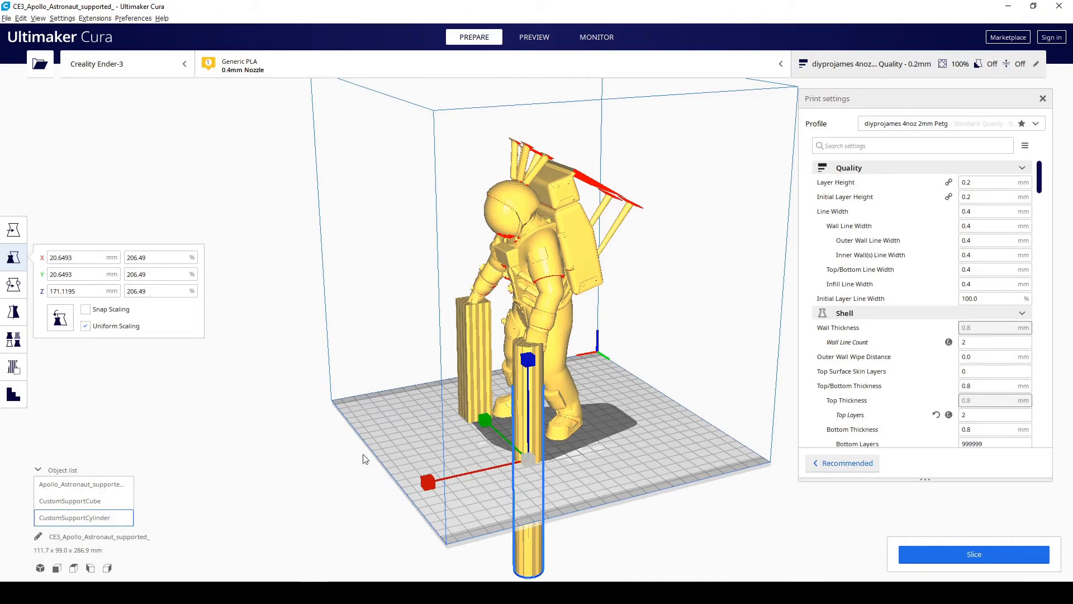
{"action": "left_click", "coordinate": [14, 229]}
{"action": "left_click_drag", "start_coordinate": [432, 486], "coordinate": [456, 522]}
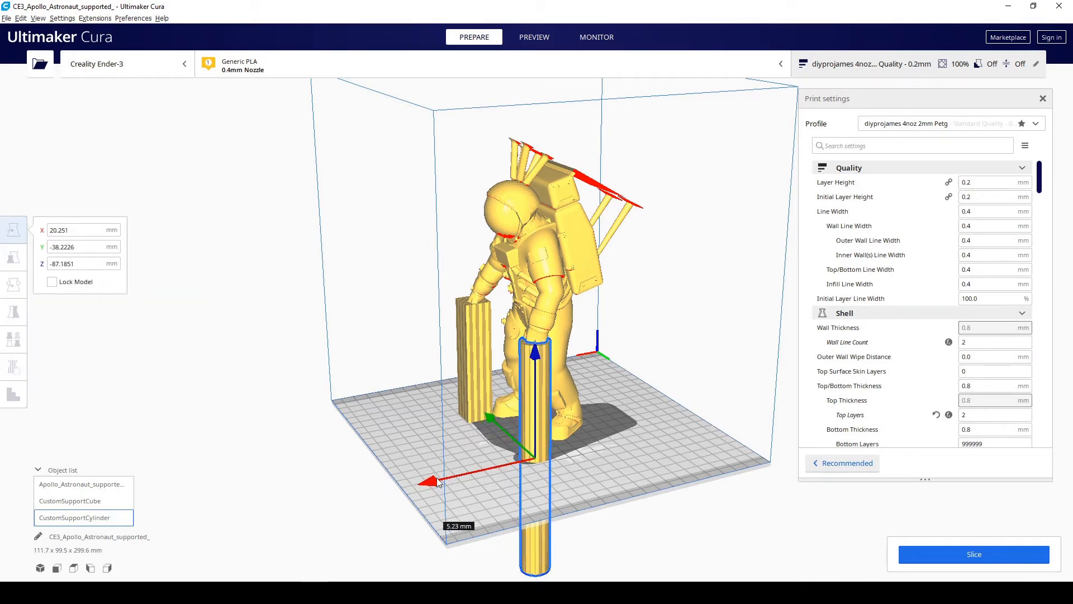
{"action": "right_click_drag", "start_coordinate": [682, 471], "coordinate": [842, 470]}
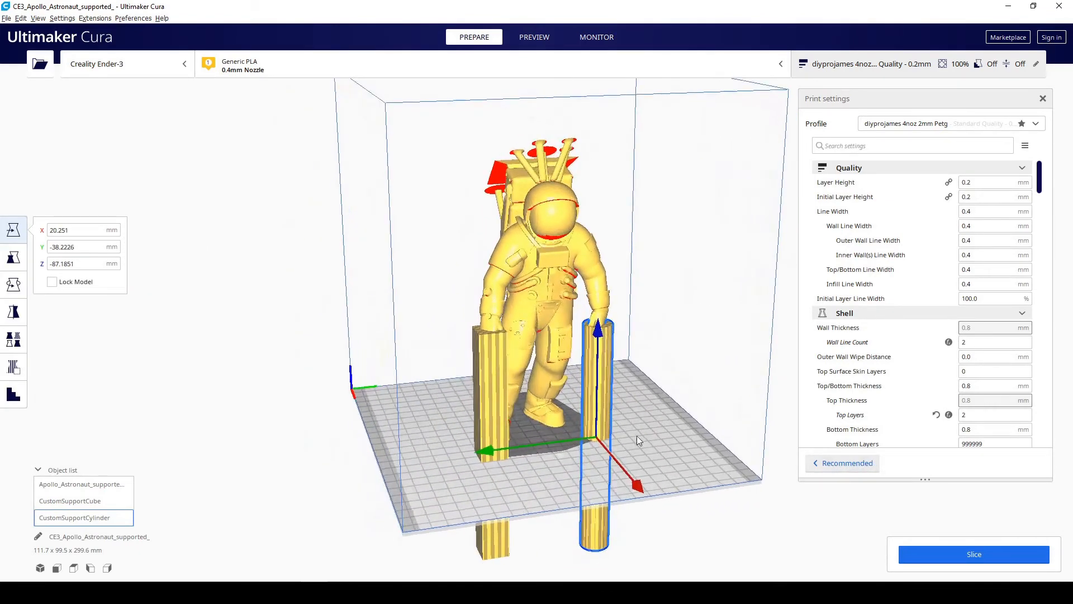
Examine the placement of the cube and cylinder supports beneath the astronaut's hands from several angles
{"action": "scroll", "coordinate": [635, 436], "scroll_direction": "up", "scroll_amount": 3}
{"action": "right_click_drag", "start_coordinate": [579, 397], "coordinate": [545, 394]}
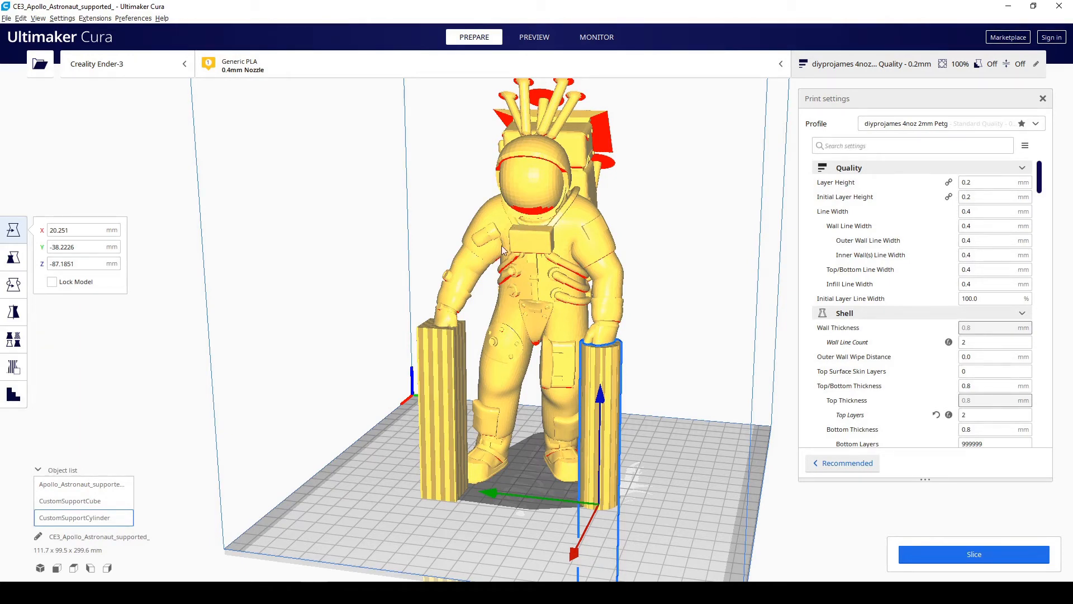
{"action": "right_click_drag", "start_coordinate": [435, 324], "coordinate": [570, 371]}
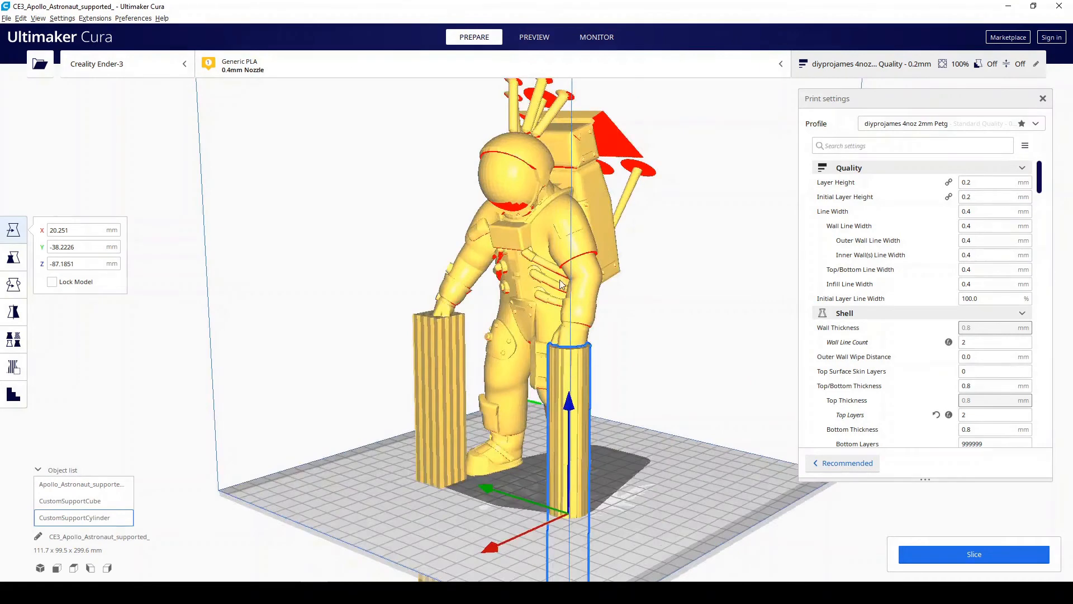
{"action": "right_click_drag", "start_coordinate": [660, 349], "coordinate": [607, 342]}
{"action": "left_click", "coordinate": [565, 338]}
{"action": "mouse_move", "coordinate": [588, 288]}
{"action": "right_mouse_down"}
{"action": "mouse_move", "coordinate": [533, 257]}
{"action": "mouse_move", "coordinate": [599, 284]}
{"action": "right_mouse_up"}
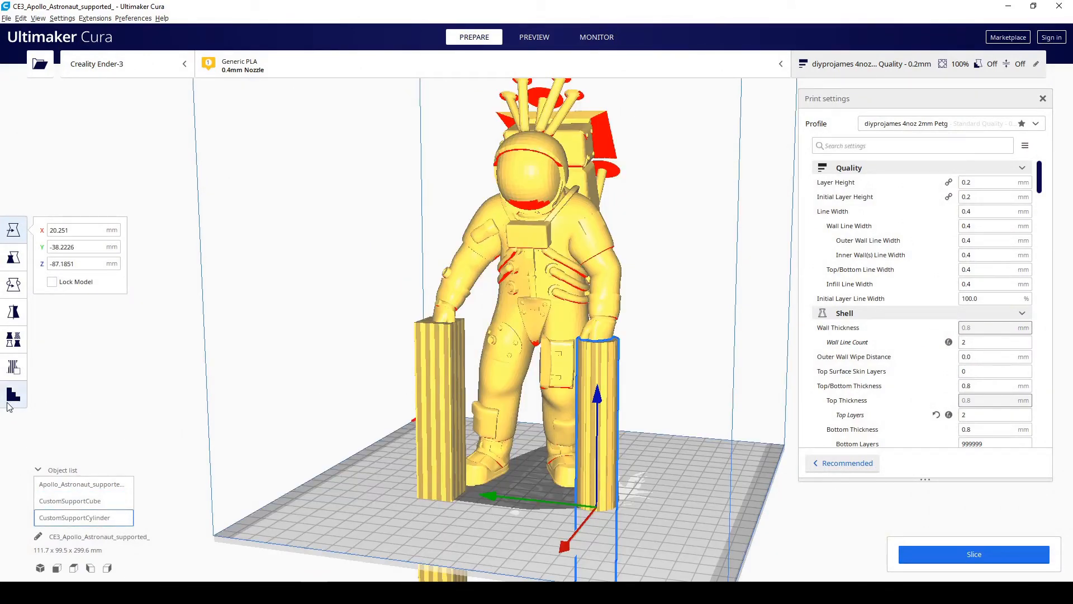
{"action": "right_click_drag", "start_coordinate": [631, 478], "coordinate": [559, 471]}
{"action": "right_click_drag", "start_coordinate": [384, 385], "coordinate": [523, 339]}
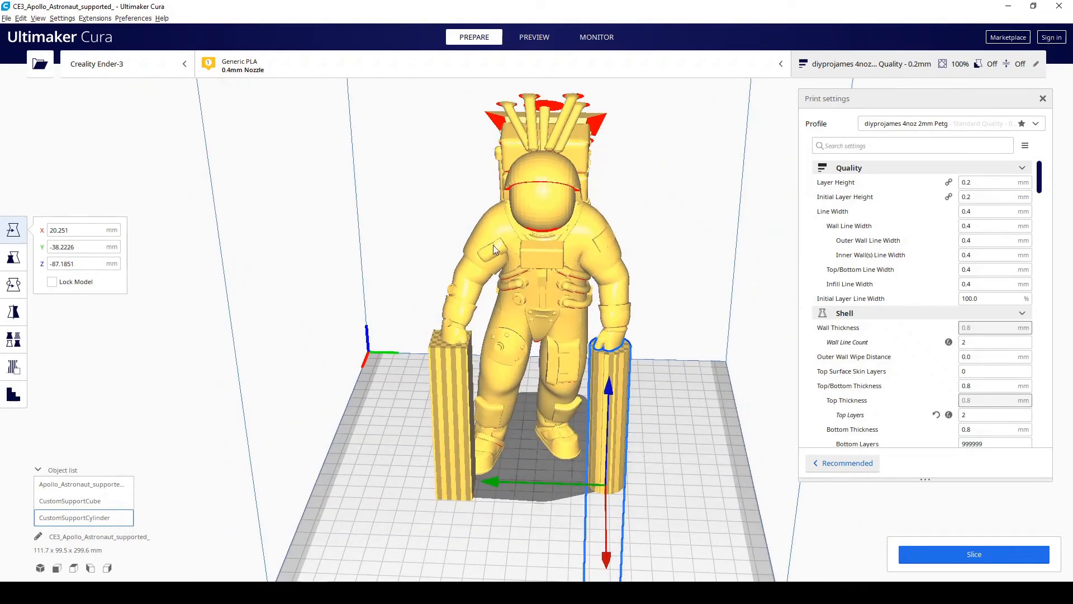
{"action": "right_click_drag", "start_coordinate": [426, 381], "coordinate": [487, 344]}
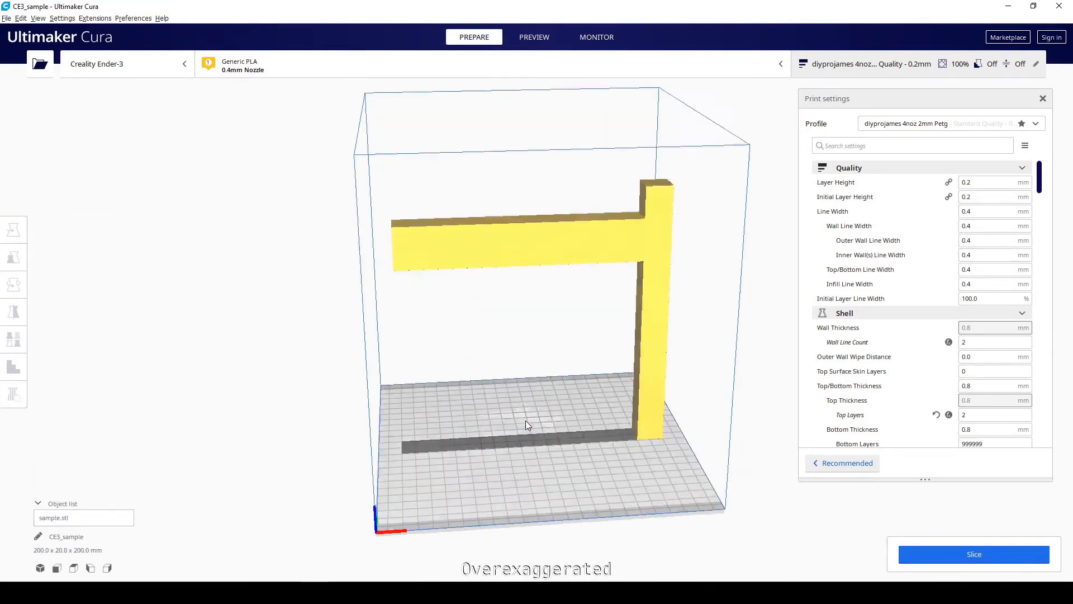
Inspect the sample model's long overhanging arm and enable support generation in the print settings
{"action": "right_click_drag", "start_coordinate": [620, 395], "coordinate": [546, 386]}
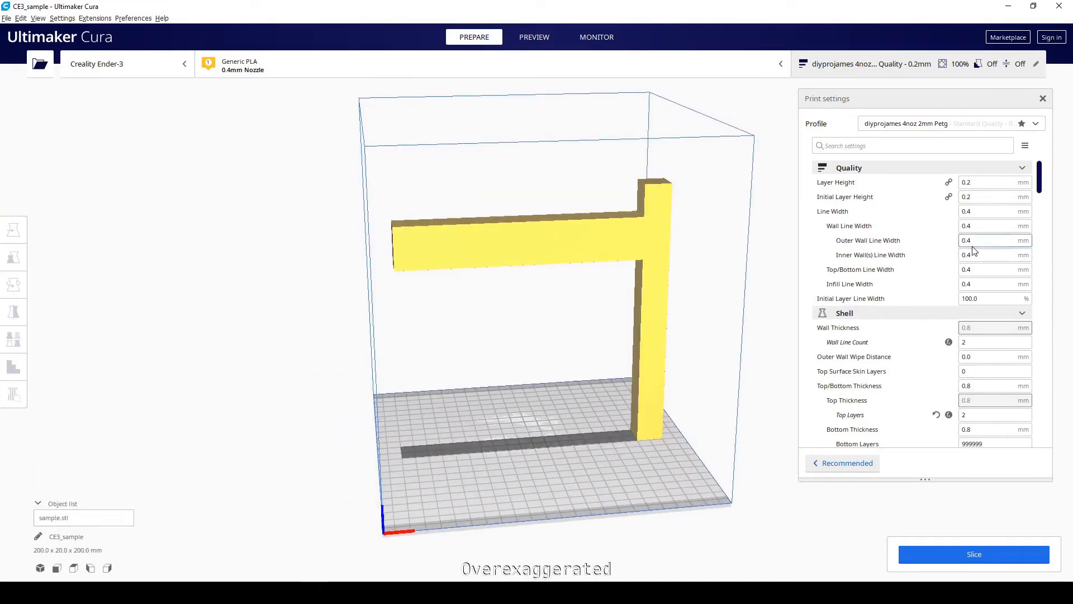
{"action": "right_click_drag", "start_coordinate": [615, 409], "coordinate": [693, 408]}
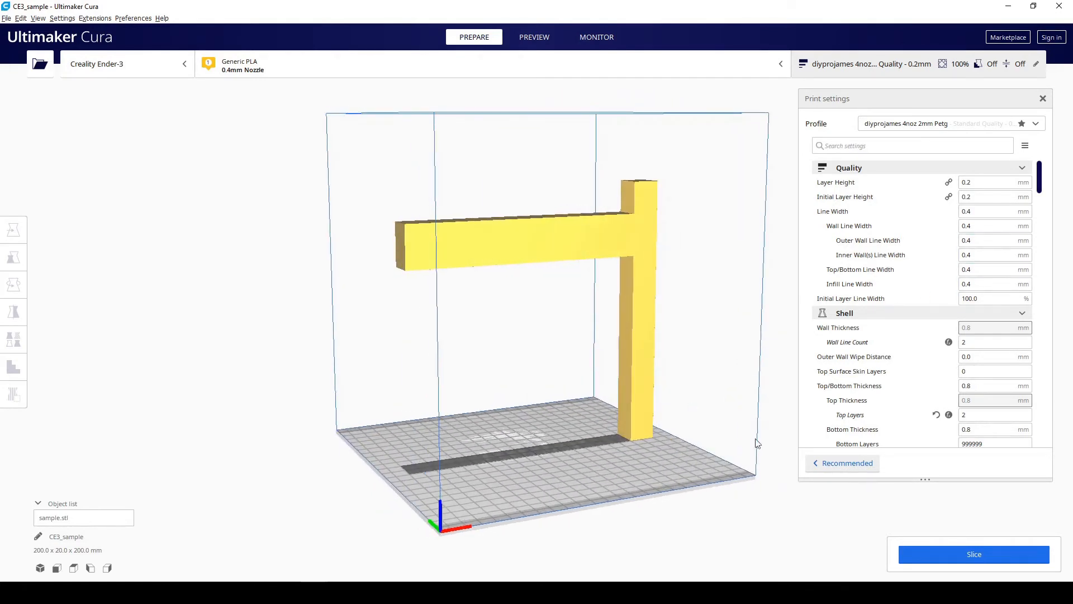
{"action": "scroll", "coordinate": [970, 314], "scroll_direction": "down", "scroll_amount": 15}
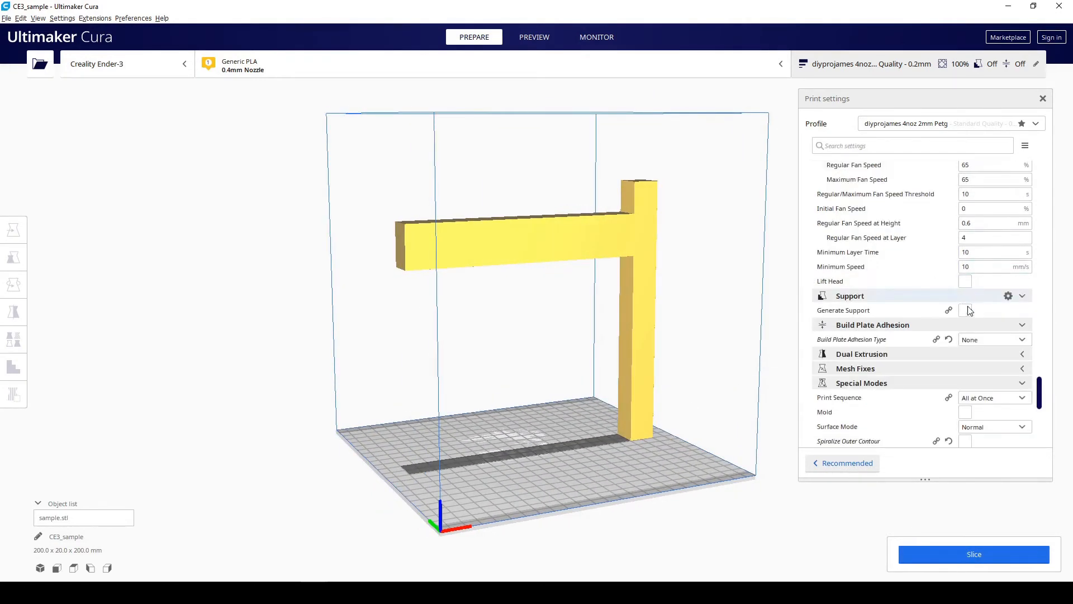
{"action": "left_click", "coordinate": [967, 311]}
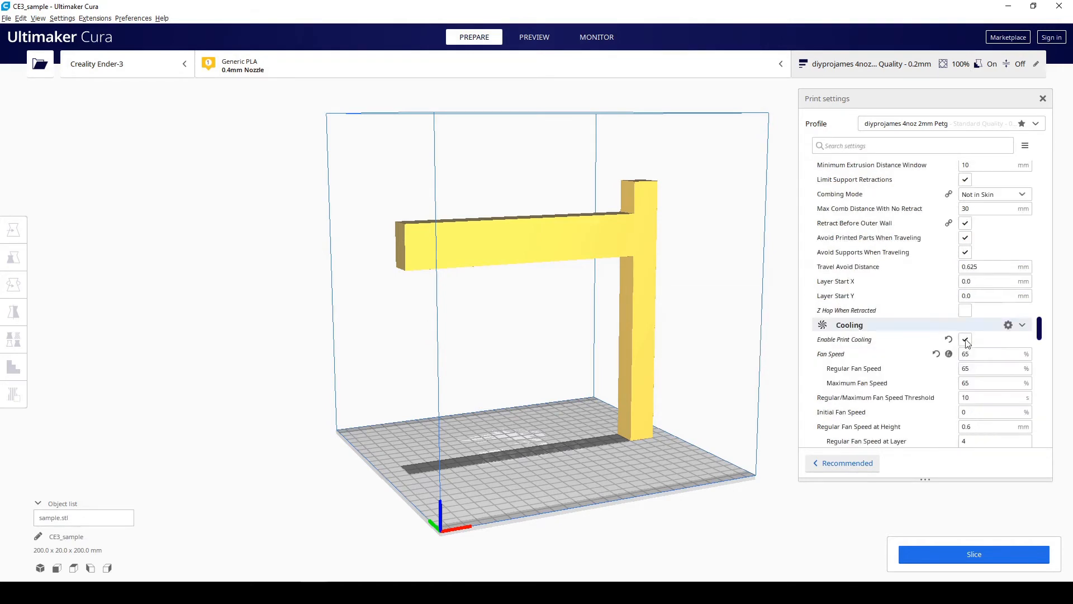
Set the support placement to Touching Buildplate and slice the sample to inspect the generated supports under its arm
{"action": "left_click", "coordinate": [1015, 320]}
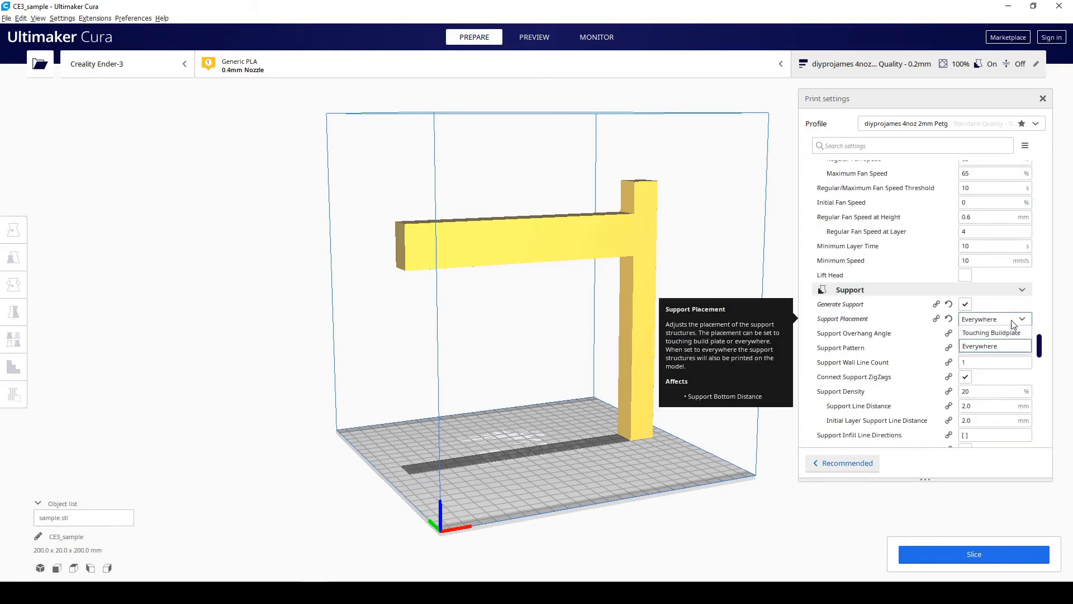
{"action": "left_click", "coordinate": [1009, 333]}
{"action": "left_click", "coordinate": [1009, 563]}
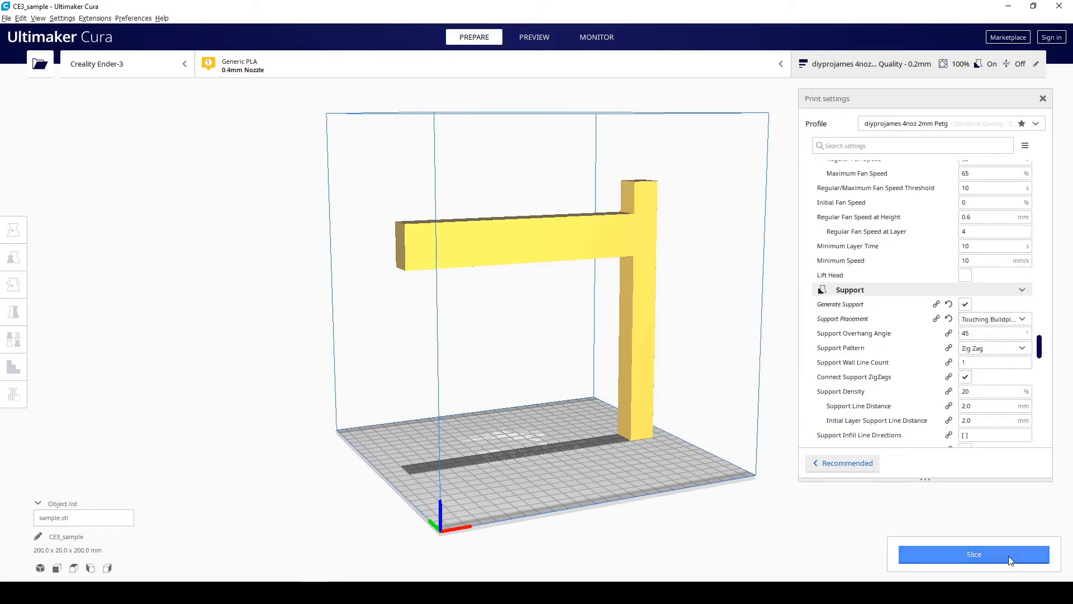
{"action": "right_click_drag", "start_coordinate": [713, 429], "coordinate": [678, 427]}
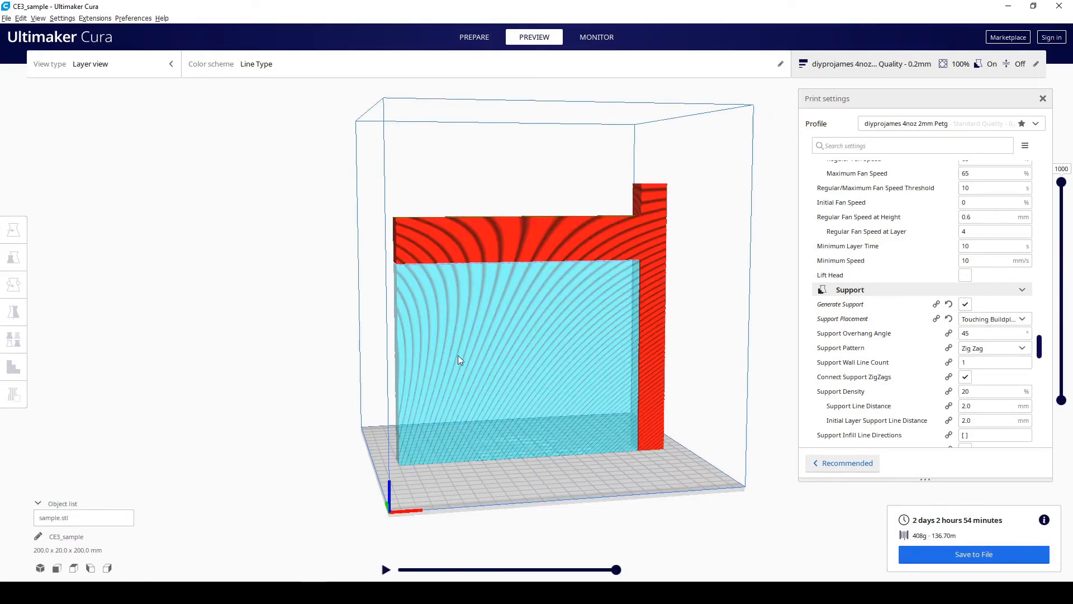
{"action": "right_click_drag", "start_coordinate": [458, 356], "coordinate": [567, 349]}
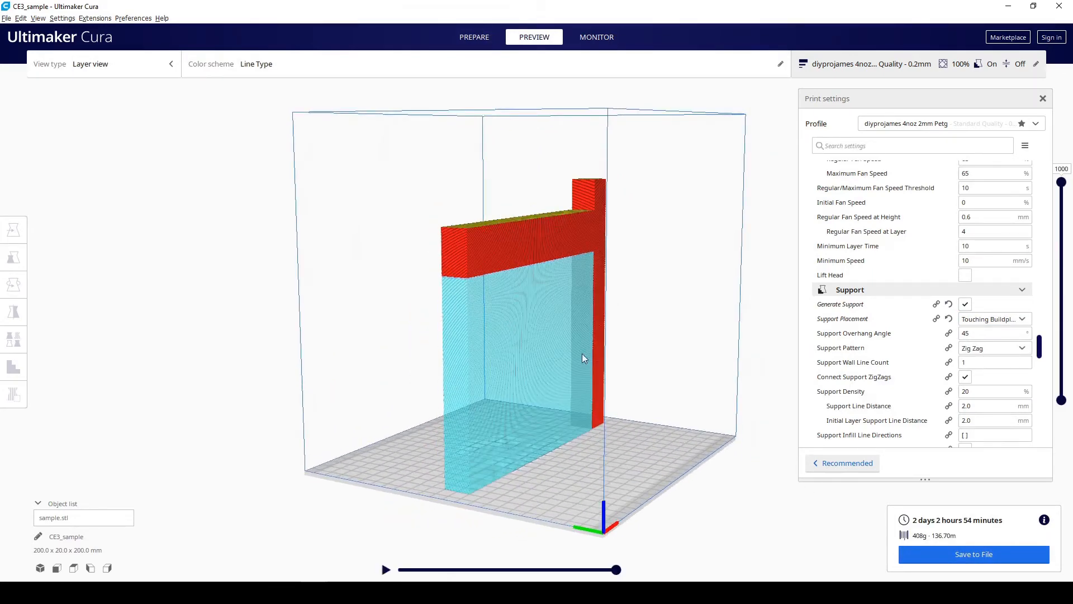
{"action": "right_click_drag", "start_coordinate": [478, 441], "coordinate": [704, 343]}
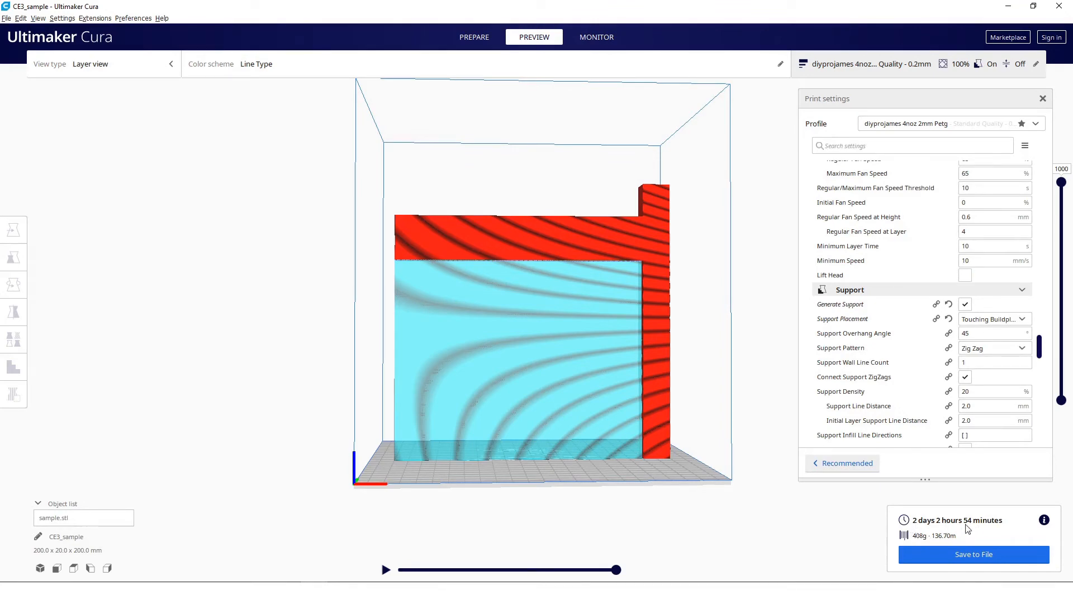
{"action": "right_click_drag", "start_coordinate": [539, 333], "coordinate": [597, 337]}
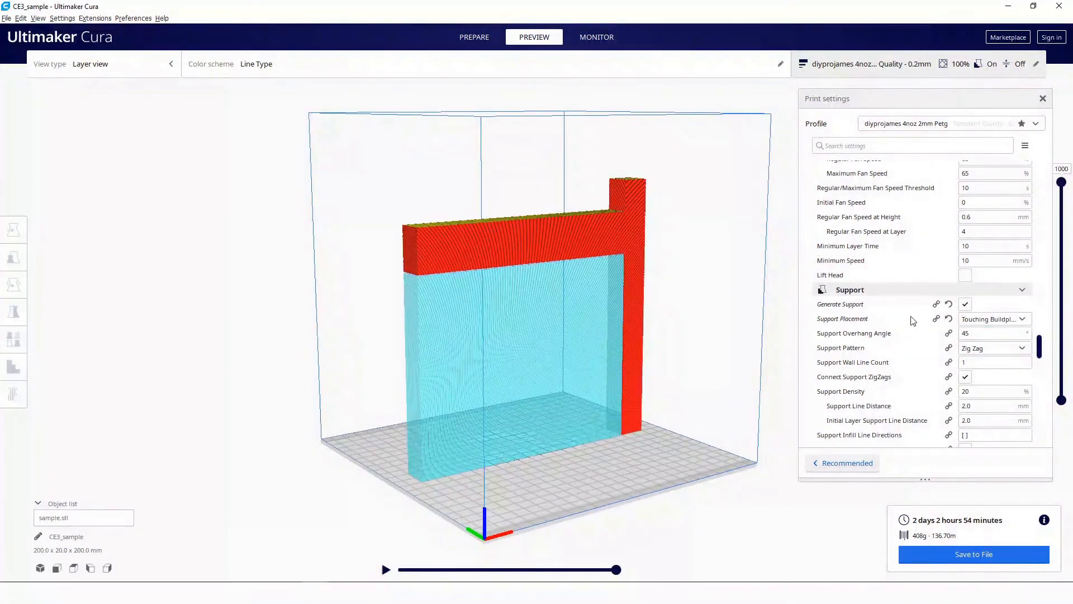
Place a 10 mm cube custom support, dropped to the build plate, under the free end of the sample's arm
{"action": "left_click", "coordinate": [518, 247]}
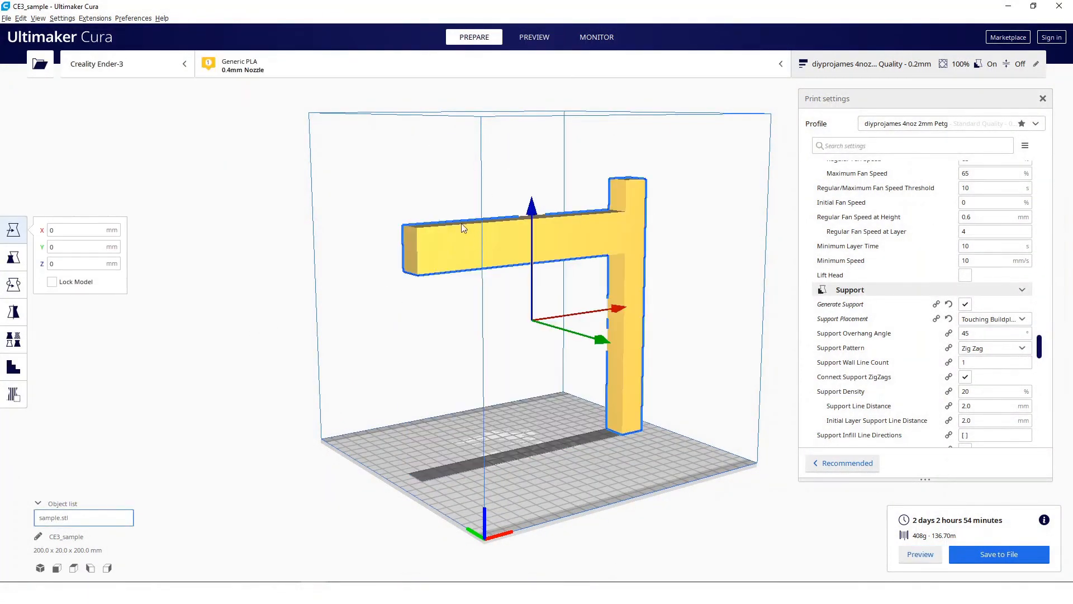
{"action": "left_click", "coordinate": [14, 370]}
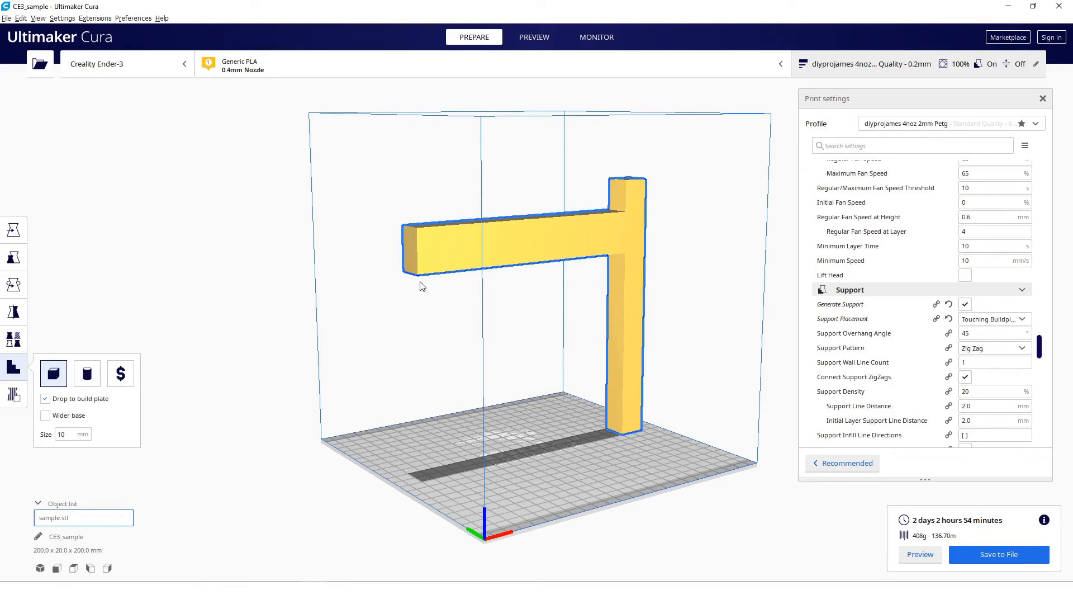
{"action": "left_click", "coordinate": [440, 276]}
{"action": "right_click_drag", "start_coordinate": [430, 331], "coordinate": [578, 333]}
{"action": "left_click", "coordinate": [504, 316]}
{"action": "right_click_drag", "start_coordinate": [504, 316], "coordinate": [431, 351]}
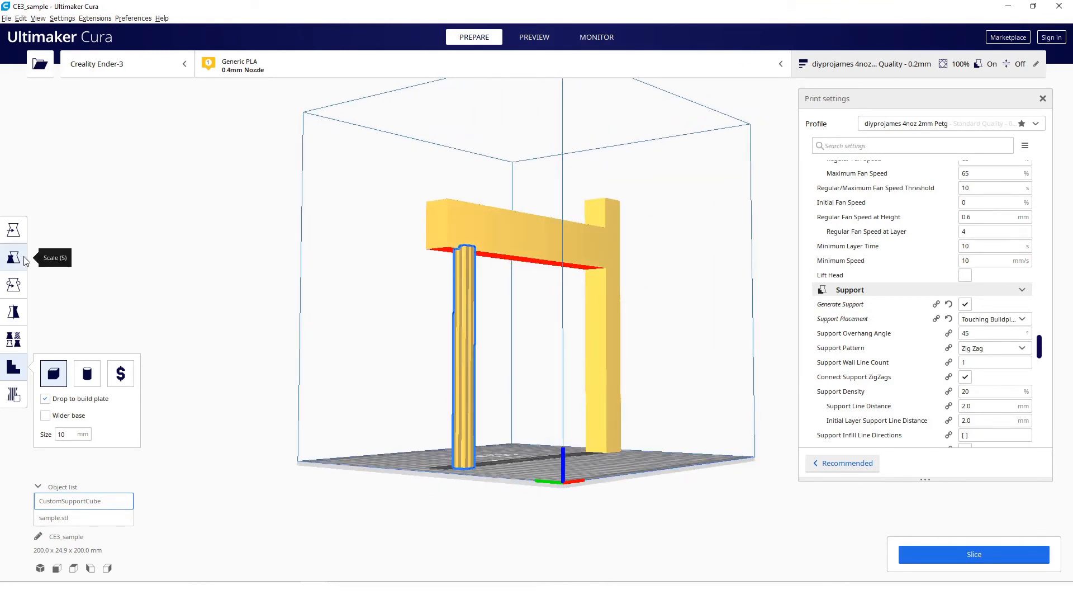
Scale the cube support under the arm's free end uniformly to about 222 %
{"action": "key", "text": "s"}
{"action": "left_click_drag", "start_coordinate": [469, 354], "coordinate": [488, 354]}
{"action": "left_click", "coordinate": [487, 355]}
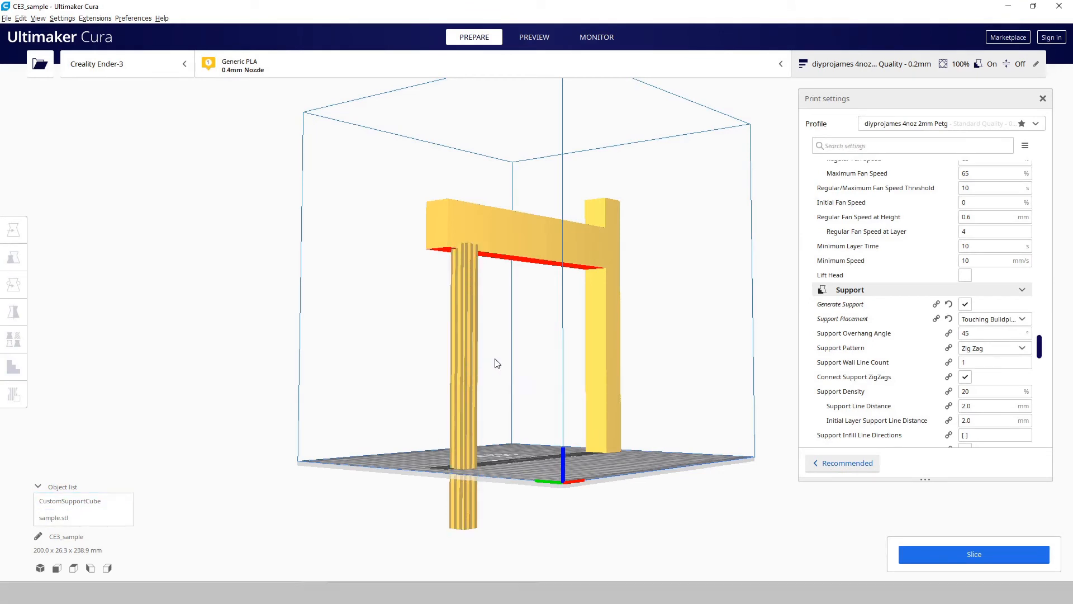
{"action": "right_click_drag", "start_coordinate": [497, 364], "coordinate": [551, 366]}
{"action": "left_click", "coordinate": [526, 372]}
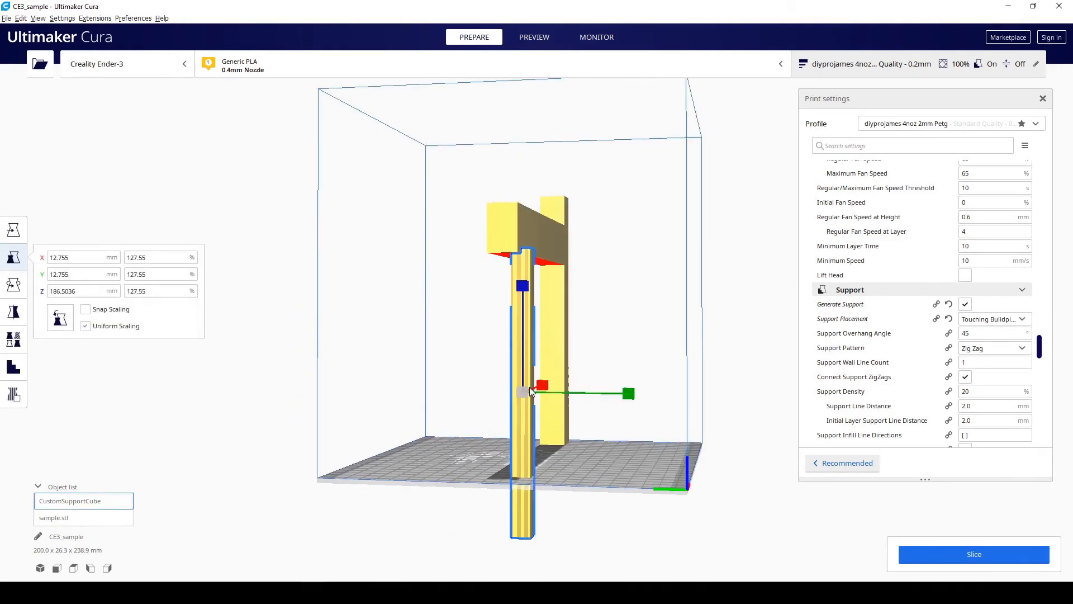
{"action": "left_click_drag", "start_coordinate": [529, 395], "coordinate": [534, 391]}
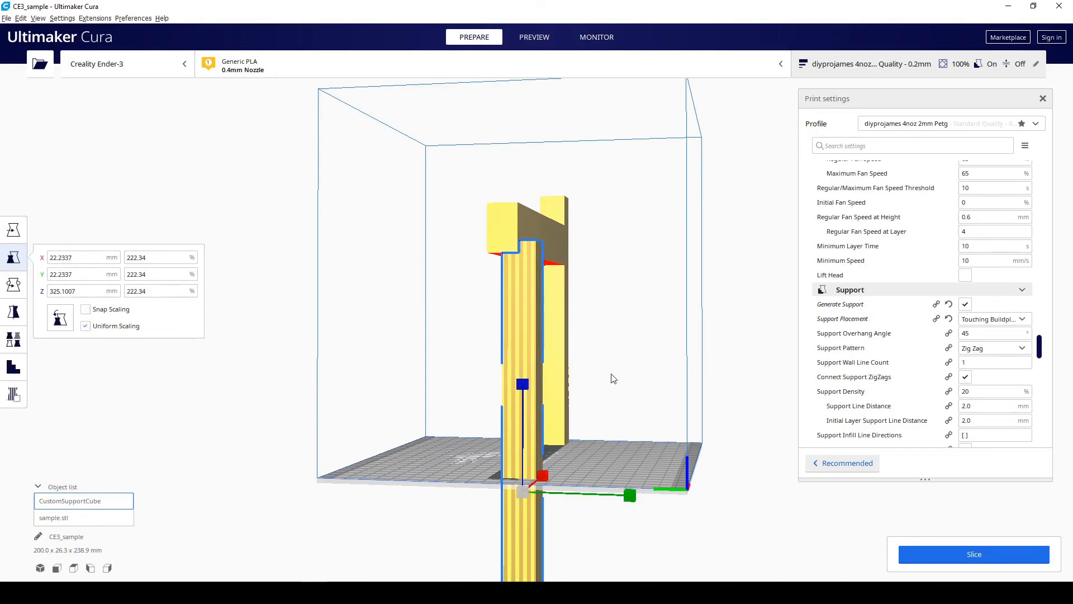
{"action": "right_click_drag", "start_coordinate": [535, 391], "coordinate": [573, 384]}
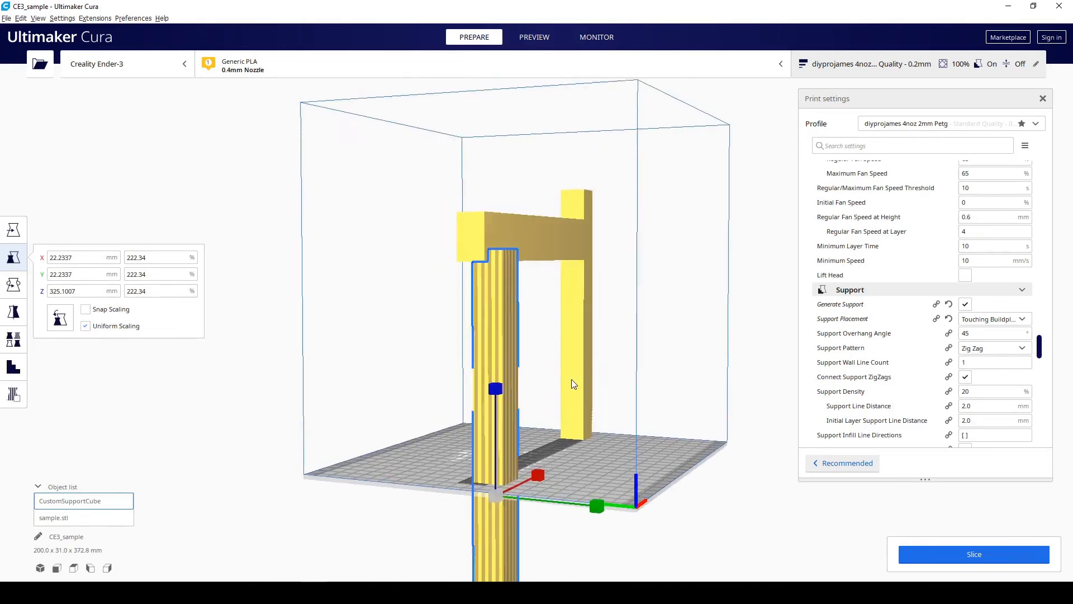
Move the enlarged cube support to about X -89.5 mm, Y -0.7 mm, lining it up with the arm's free end
{"action": "left_click", "coordinate": [15, 230]}
{"action": "right_click_drag", "start_coordinate": [477, 324], "coordinate": [650, 415]}
{"action": "left_click_drag", "start_coordinate": [680, 498], "coordinate": [664, 488]}
{"action": "right_click_drag", "start_coordinate": [680, 458], "coordinate": [548, 468]}
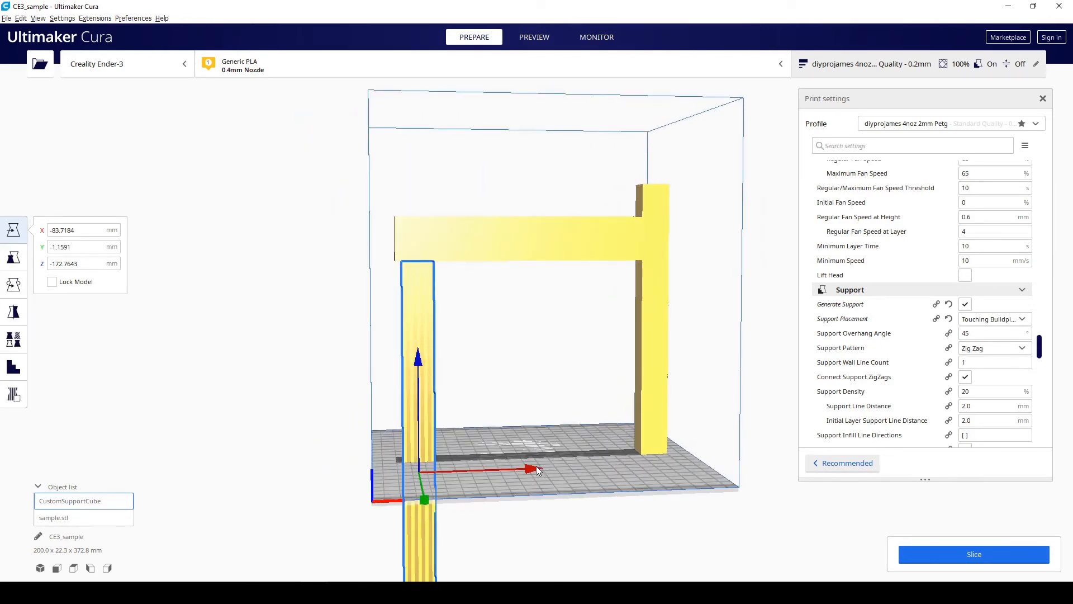
{"action": "left_click", "coordinate": [534, 465]}
{"action": "left_click", "coordinate": [417, 431]}
{"action": "left_click_drag", "start_coordinate": [532, 469], "coordinate": [525, 459]}
{"action": "right_click_drag", "start_coordinate": [499, 380], "coordinate": [617, 395]}
{"action": "left_click_drag", "start_coordinate": [616, 529], "coordinate": [619, 529]}
{"action": "right_click_drag", "start_coordinate": [594, 409], "coordinate": [506, 274]}
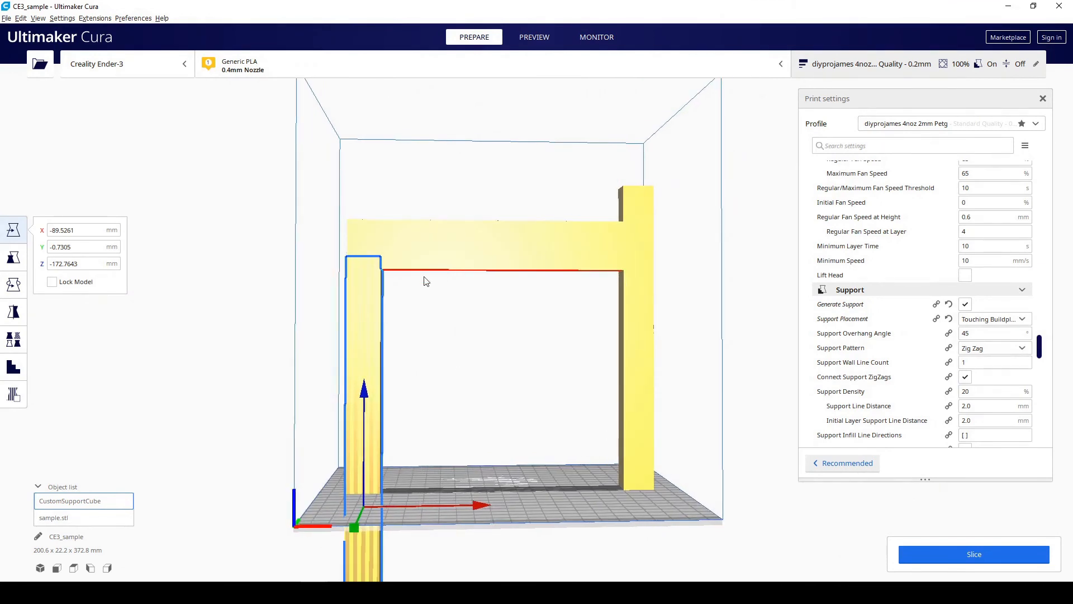
Place a second 10 mm cube custom support, dropped to the build plate, under the middle of the arm
{"action": "left_click", "coordinate": [13, 367]}
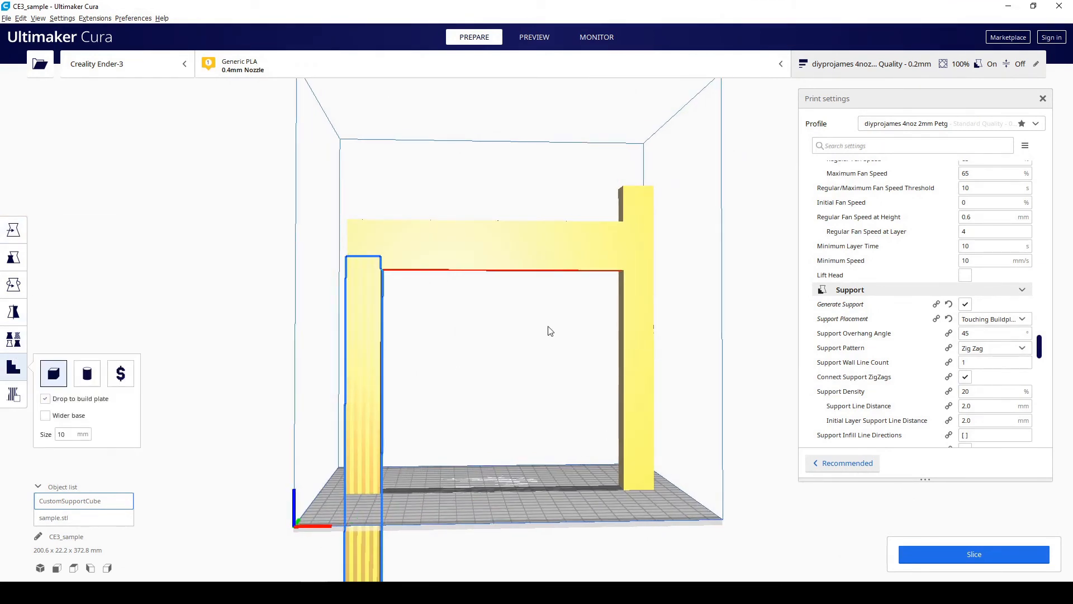
{"action": "left_click", "coordinate": [492, 269]}
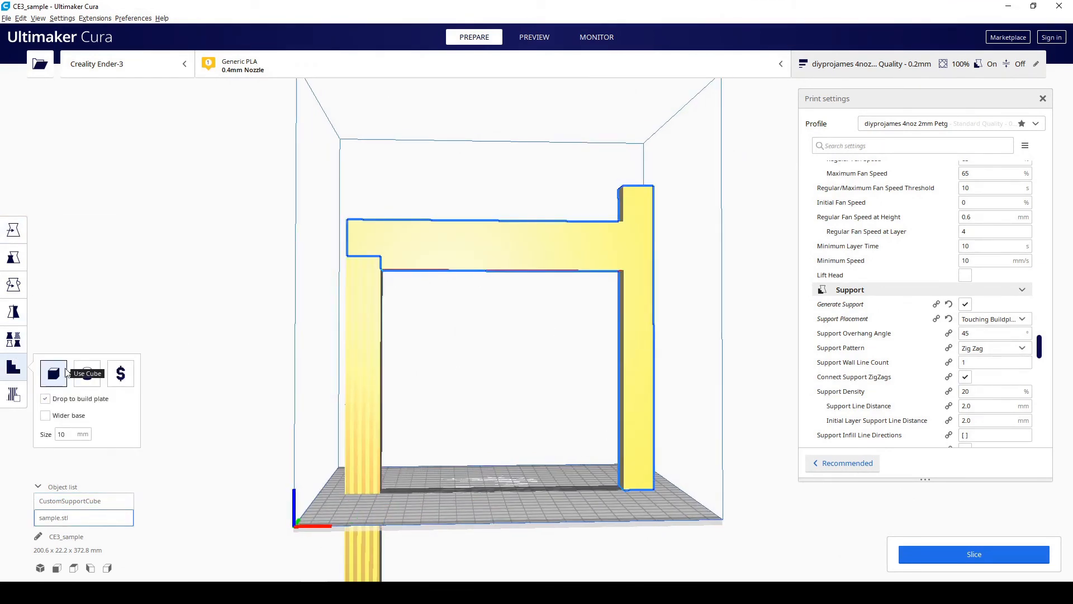
{"action": "left_click", "coordinate": [509, 275]}
{"action": "right_click_drag", "start_coordinate": [523, 343], "coordinate": [445, 308]}
{"action": "left_click", "coordinate": [517, 323]}
{"action": "right_click_drag", "start_coordinate": [515, 340], "coordinate": [141, 229]}
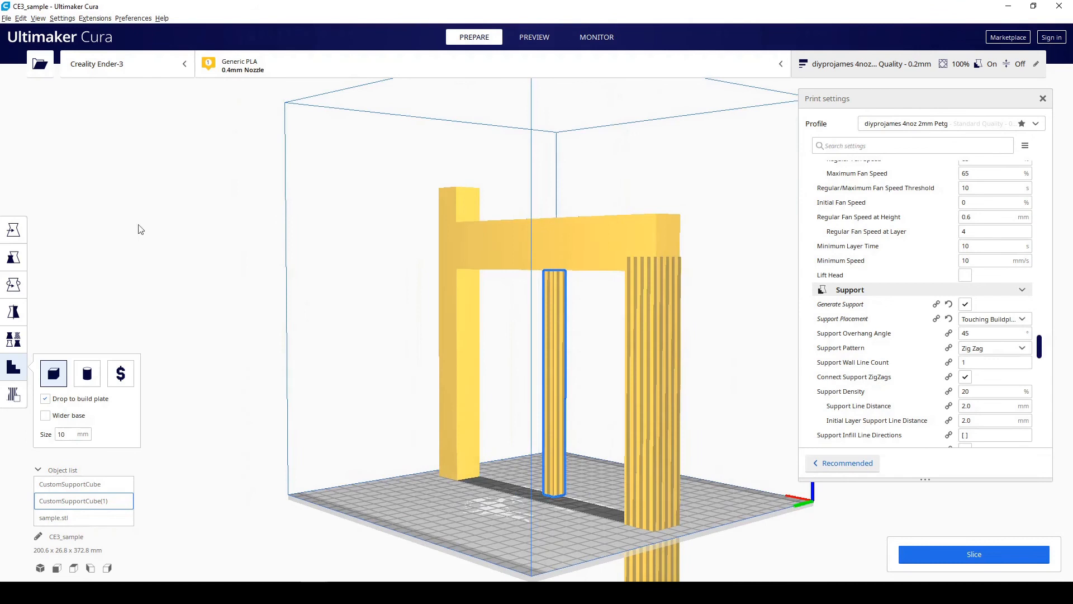
Scale the middle cube support uniformly until it is about as wide as the arm
{"action": "left_click", "coordinate": [13, 257]}
{"action": "left_click_drag", "start_coordinate": [556, 385], "coordinate": [568, 352]}
{"action": "right_click_drag", "start_coordinate": [567, 352], "coordinate": [334, 349]}
Move the middle cube support to about X -1.8 mm, Y -0.1 mm, centred beneath the arm
{"action": "key", "text": "t"}
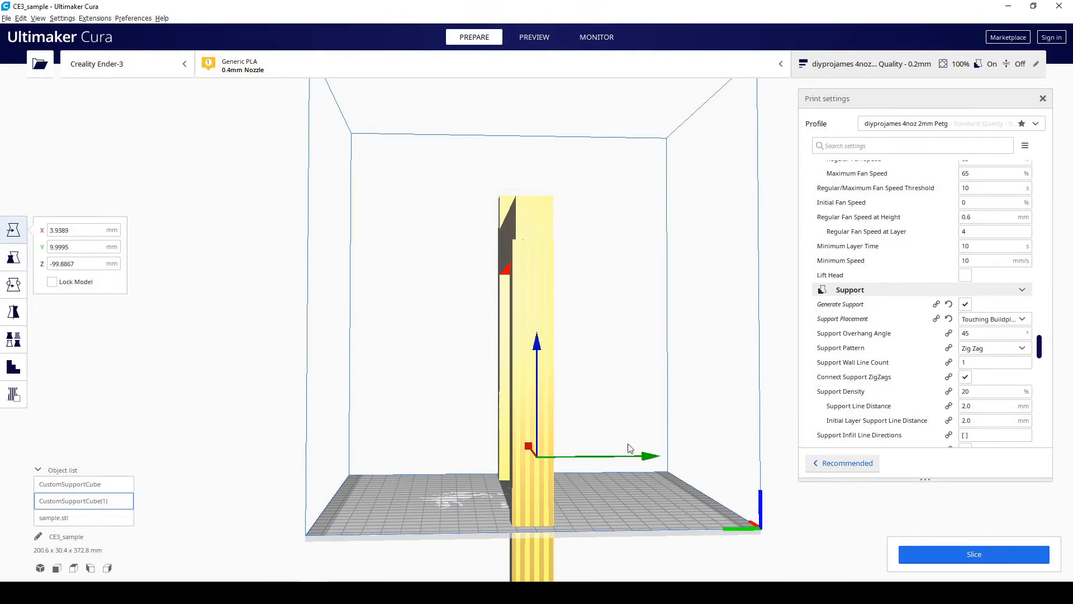
{"action": "left_click_drag", "start_coordinate": [647, 456], "coordinate": [632, 456]}
{"action": "right_click_drag", "start_coordinate": [716, 348], "coordinate": [517, 351]}
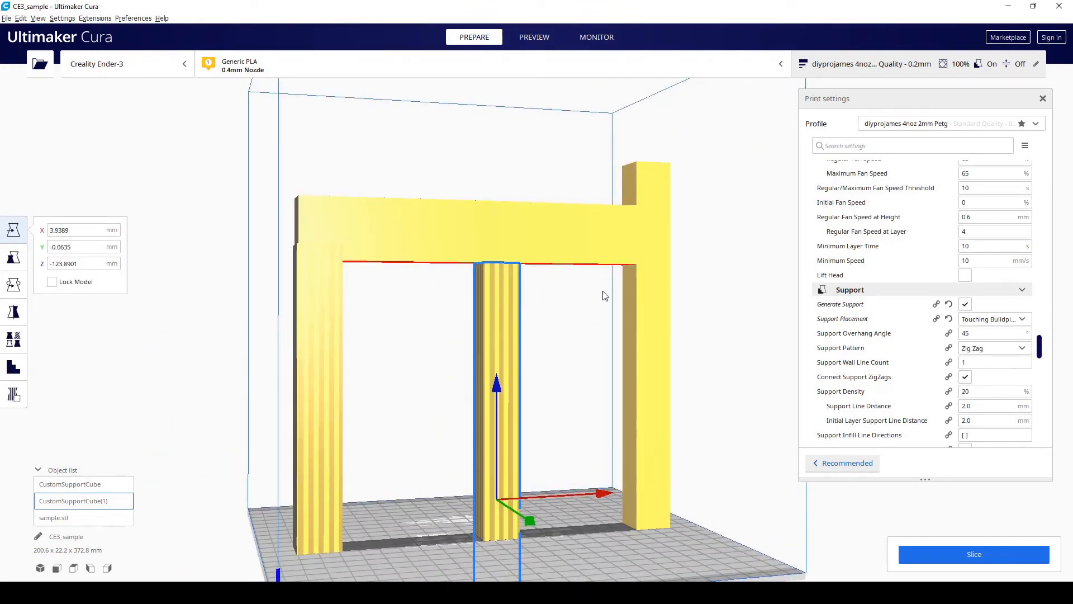
{"action": "right_click_drag", "start_coordinate": [448, 268], "coordinate": [317, 261]}
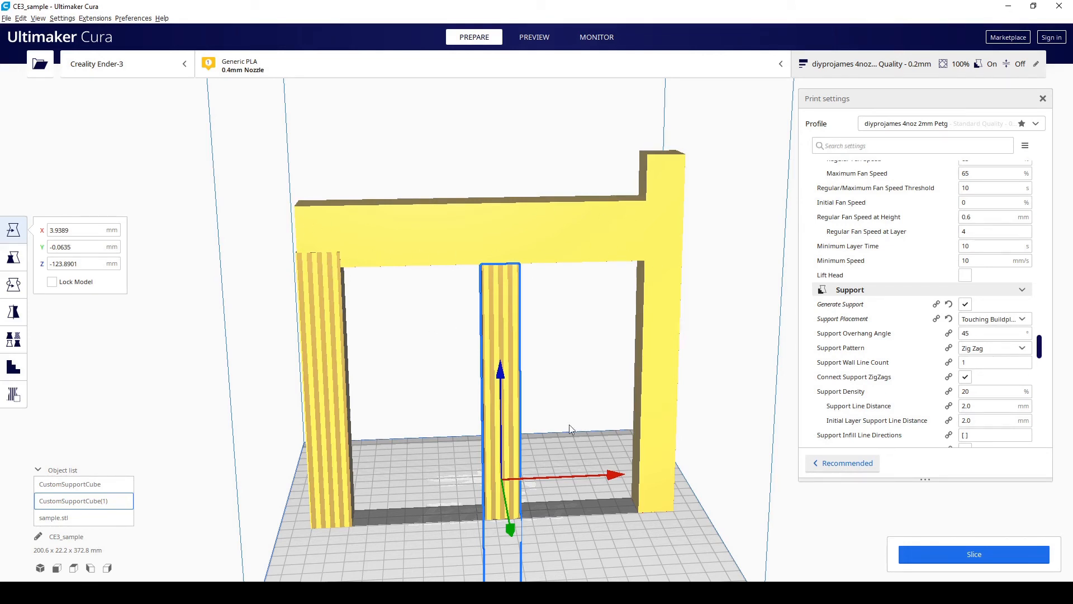
{"action": "left_click_drag", "start_coordinate": [615, 476], "coordinate": [599, 475]}
{"action": "right_click_drag", "start_coordinate": [587, 409], "coordinate": [677, 500]}
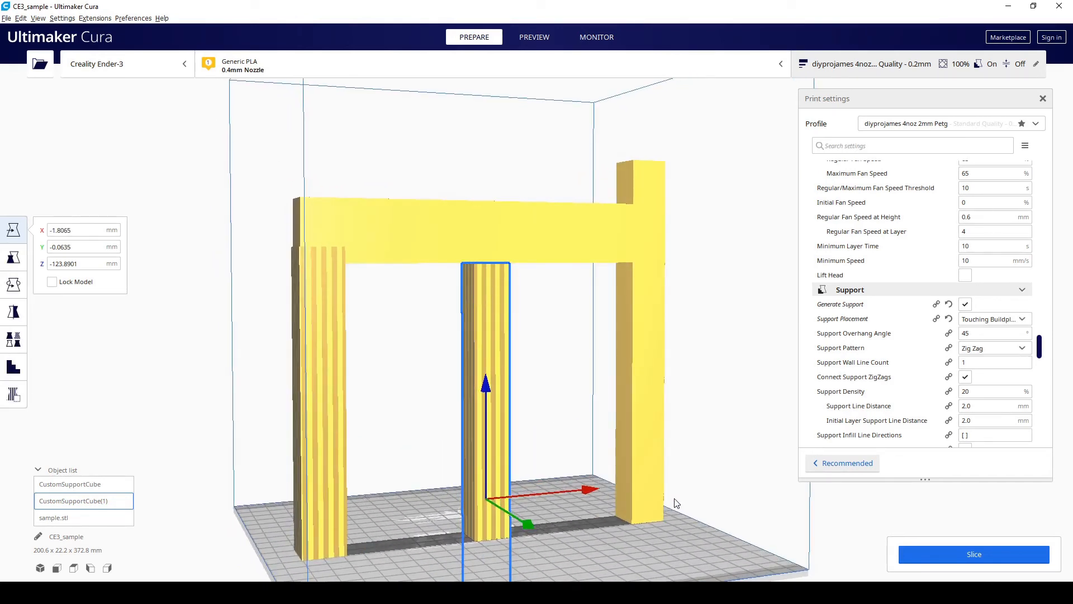
Slice the sample with Generate Support on and again with it off, and preview the layers with only the custom supports
{"action": "left_click", "coordinate": [1001, 554]}
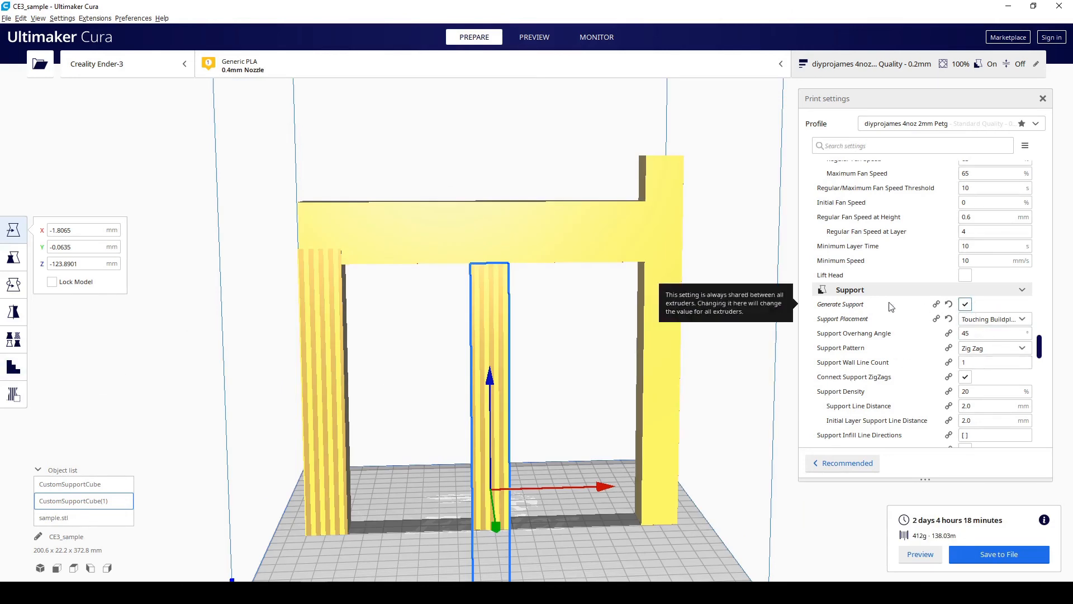
{"action": "left_click", "coordinate": [965, 305]}
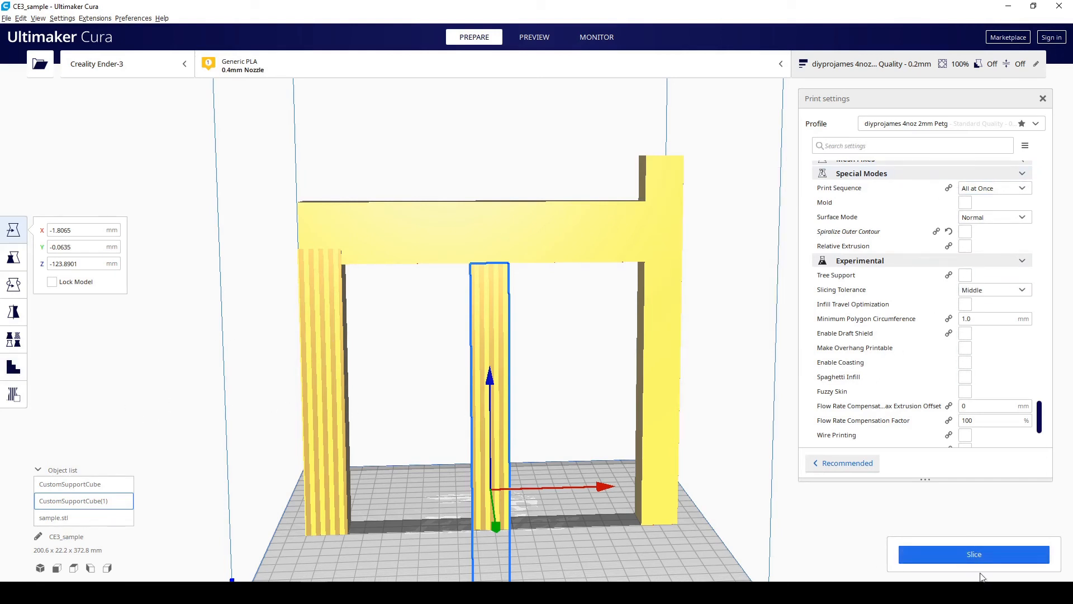
{"action": "left_click", "coordinate": [985, 556]}
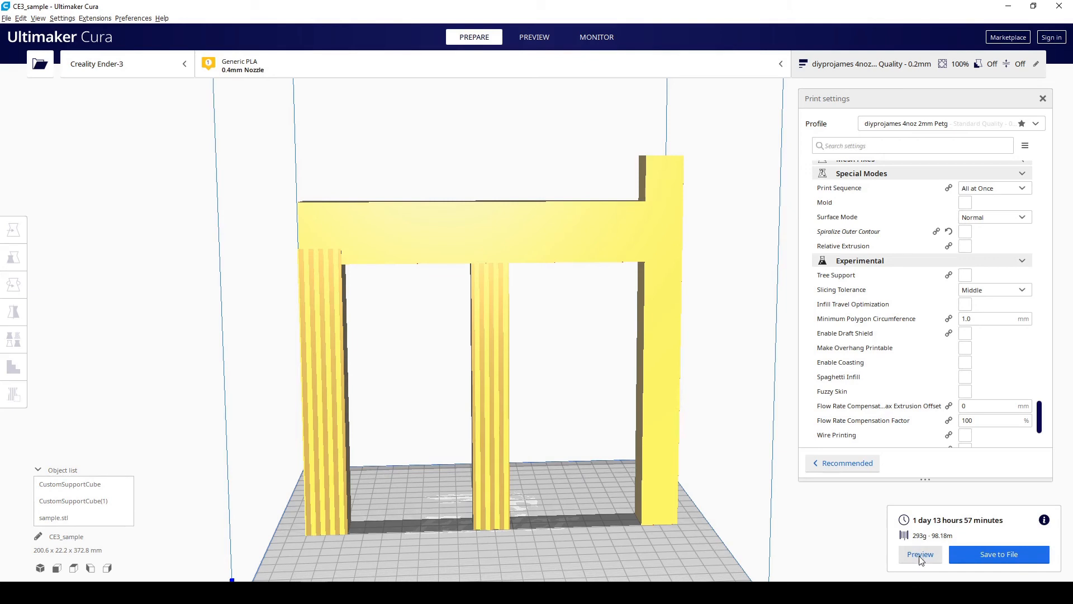
{"action": "left_click", "coordinate": [920, 555]}
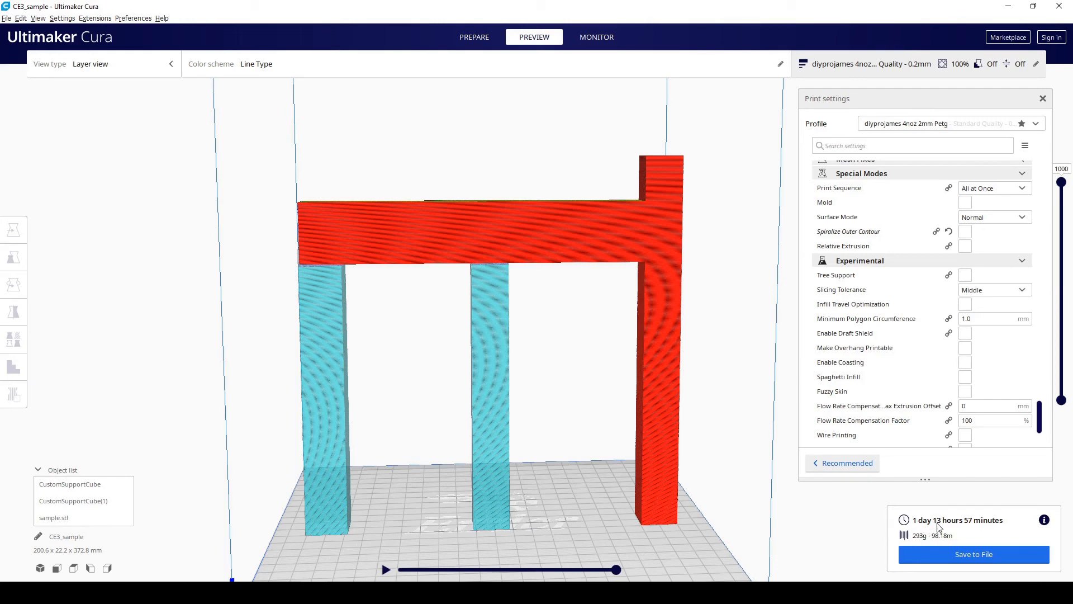
Examine the two custom support columns and the unsupported underside of the arm in the layer preview from several angles
{"action": "right_click_drag", "start_coordinate": [692, 411], "coordinate": [167, 353]}
{"action": "right_click_drag", "start_coordinate": [424, 325], "coordinate": [462, 335]}
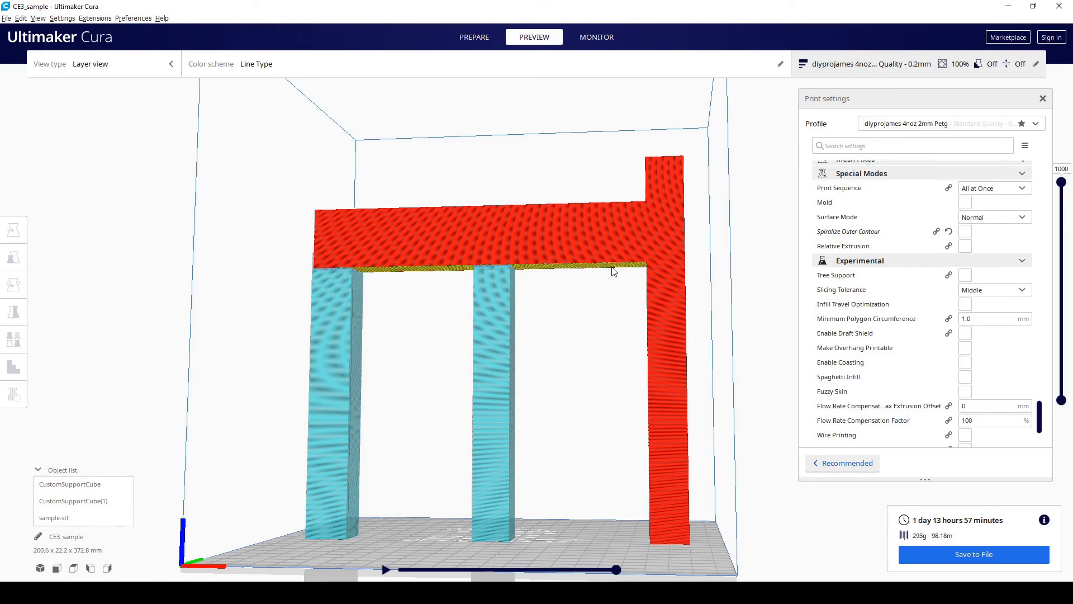
{"action": "right_click_drag", "start_coordinate": [573, 347], "coordinate": [617, 363]}
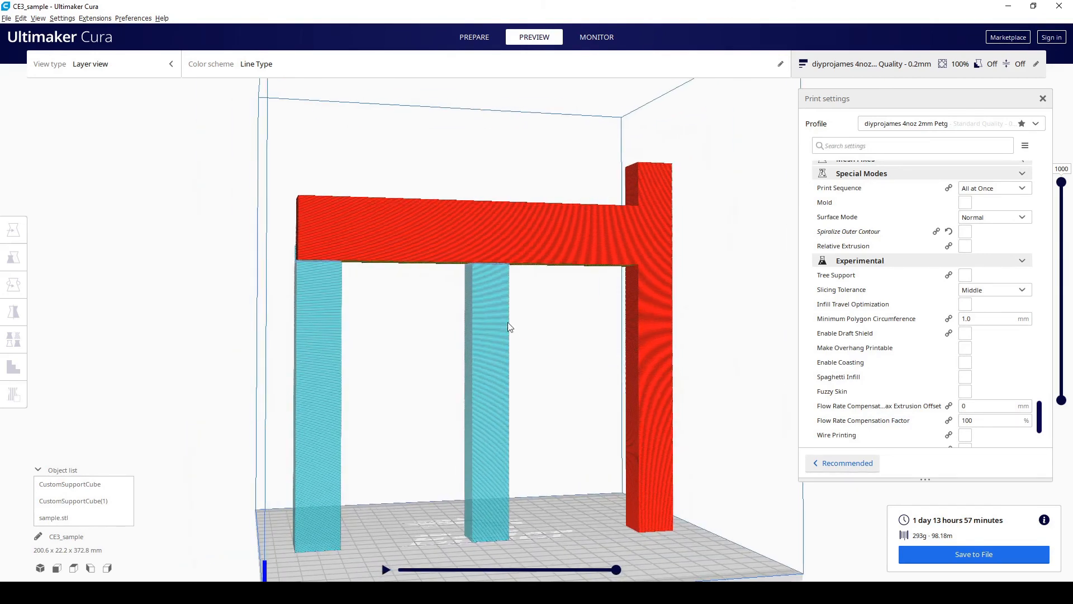
{"action": "right_click_drag", "start_coordinate": [505, 320], "coordinate": [598, 260]}
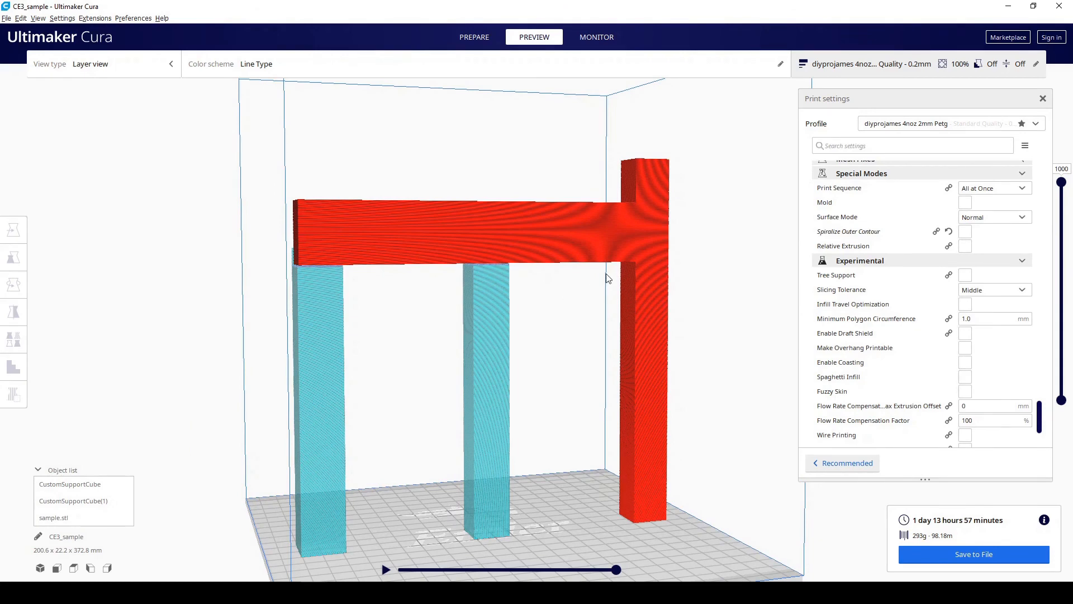
{"action": "right_click_drag", "start_coordinate": [516, 301], "coordinate": [563, 310]}
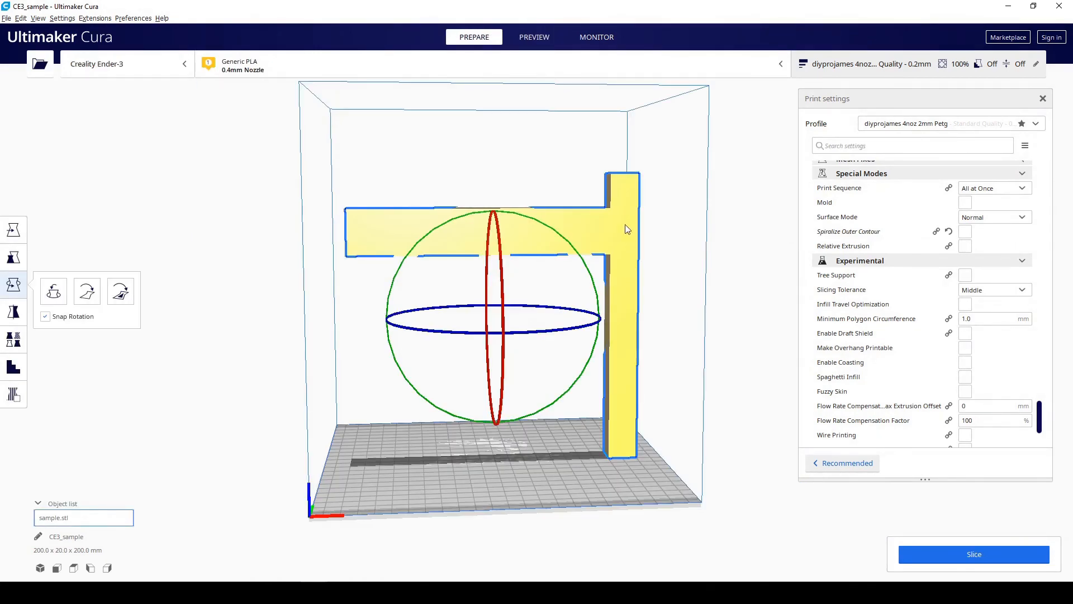
Rotate the sample about the X axis with snap rotation to lay it on its side
{"action": "right_click_drag", "start_coordinate": [614, 408], "coordinate": [571, 273]}
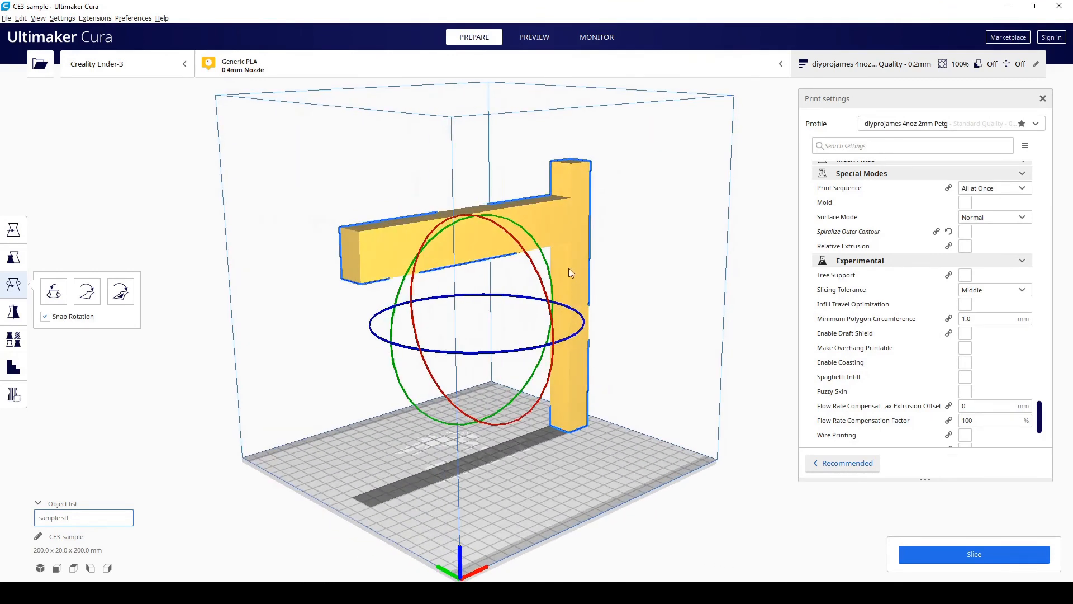
{"action": "right_click_drag", "start_coordinate": [376, 369], "coordinate": [509, 261]}
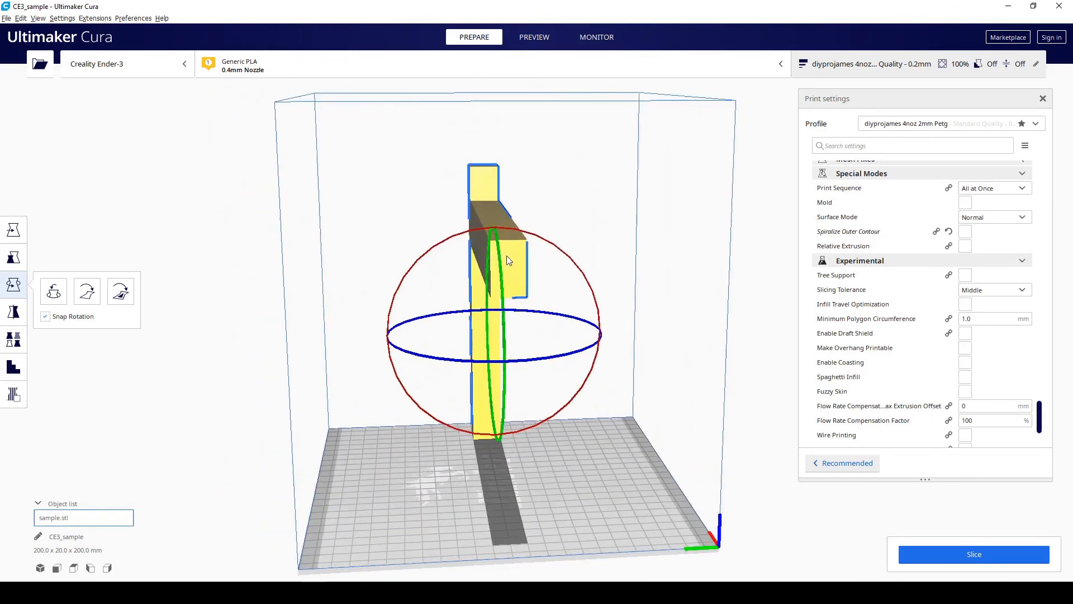
{"action": "left_click", "coordinate": [19, 286]}
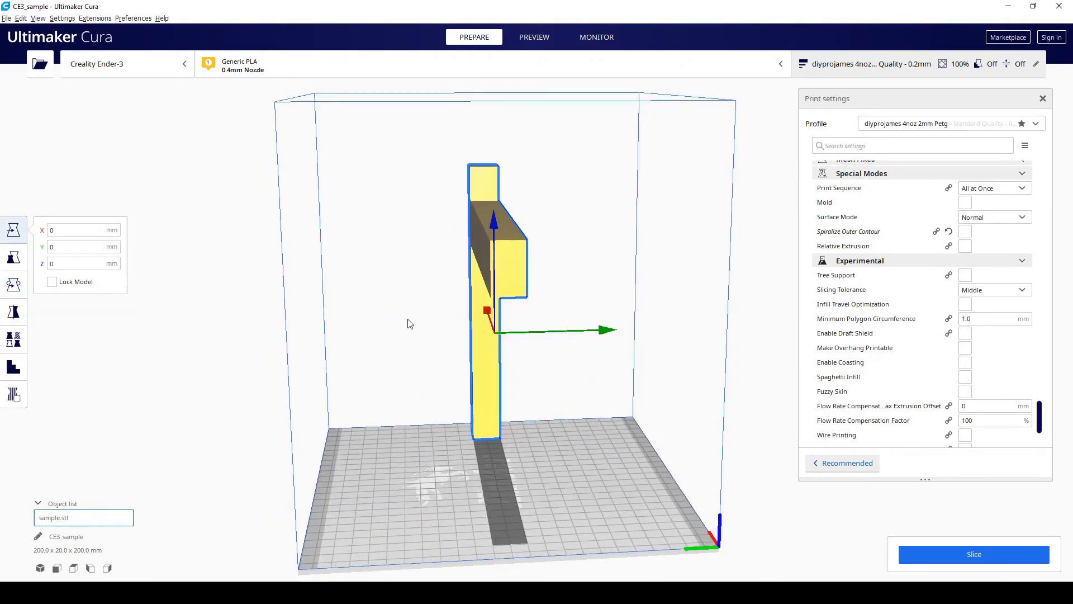
{"action": "key", "text": "r"}
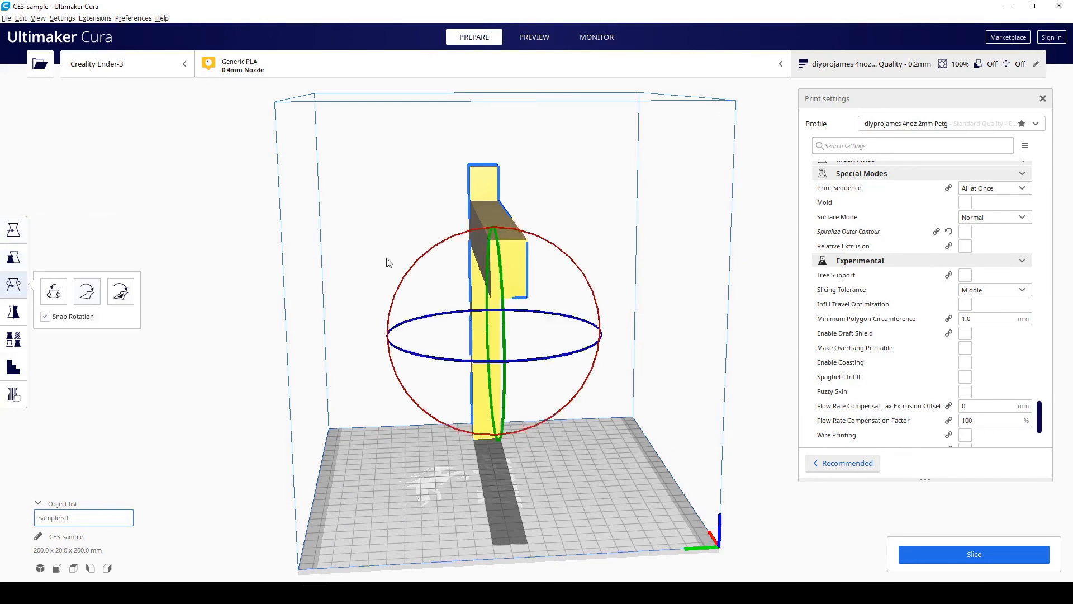
{"action": "left_click_drag", "start_coordinate": [454, 245], "coordinate": [403, 434]}
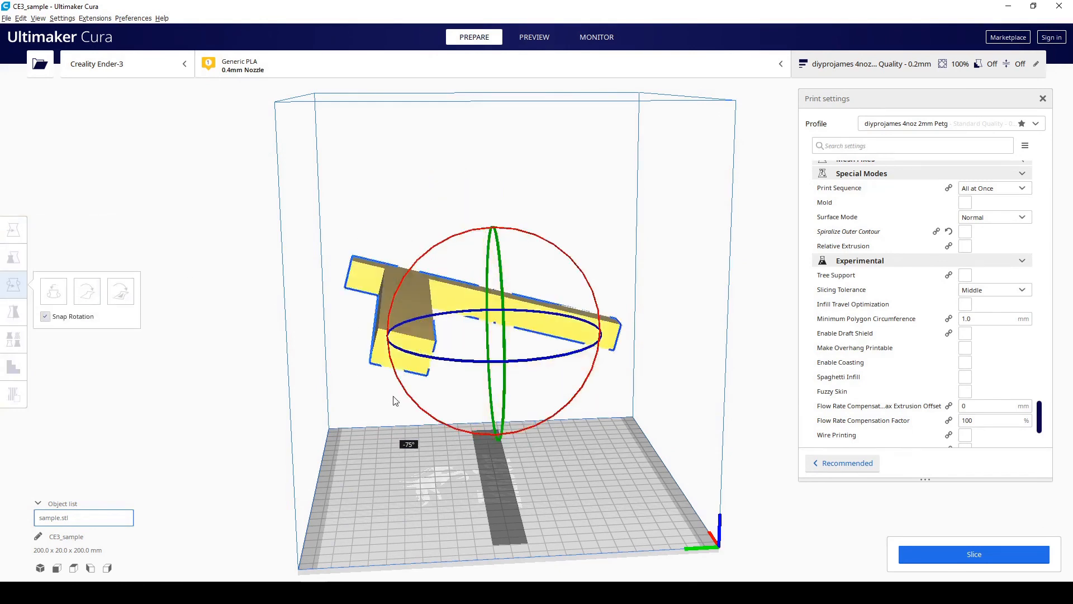